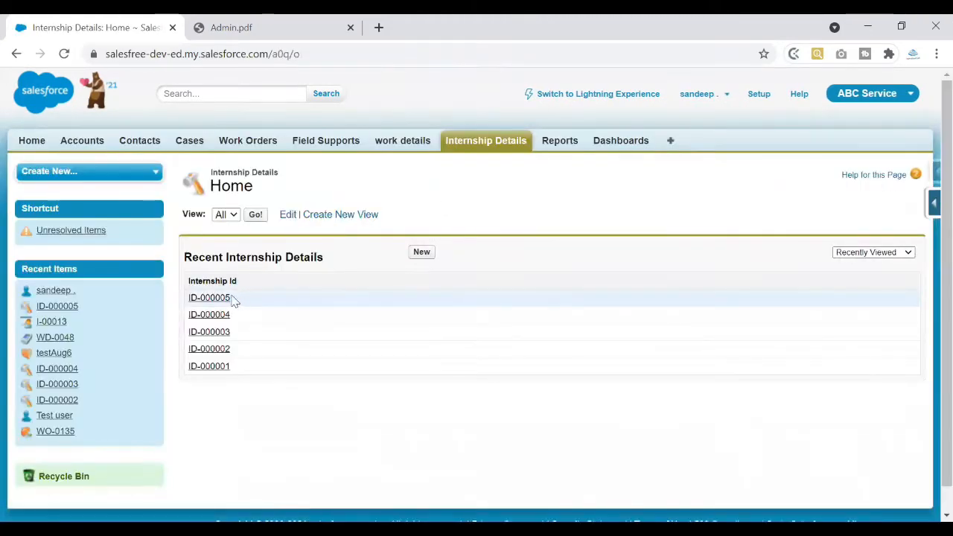
Open internship record ID-000005 and review its field details.
{"action": "left_click", "coordinate": [219, 298]}
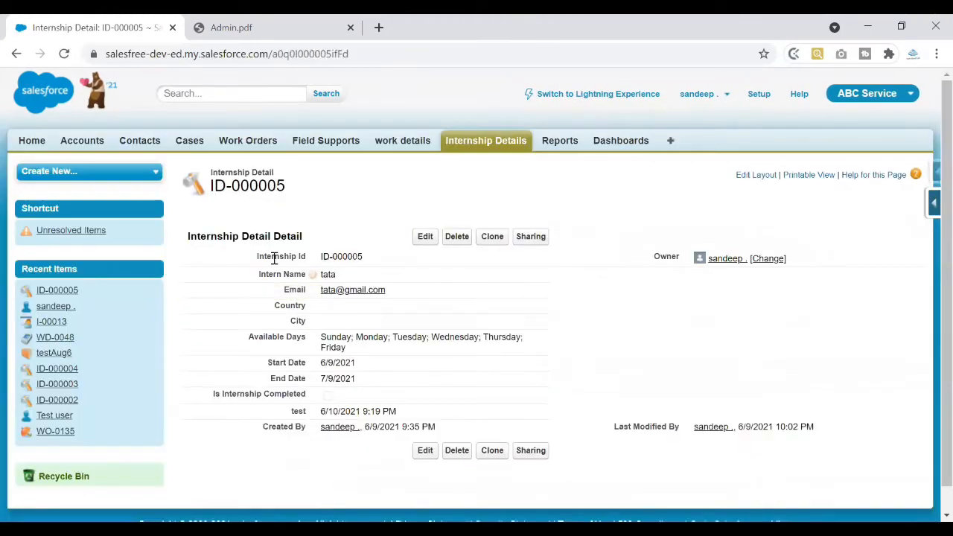
{"action": "left_click_drag", "start_coordinate": [258, 262], "coordinate": [439, 427]}
{"action": "left_click", "coordinate": [230, 442]}
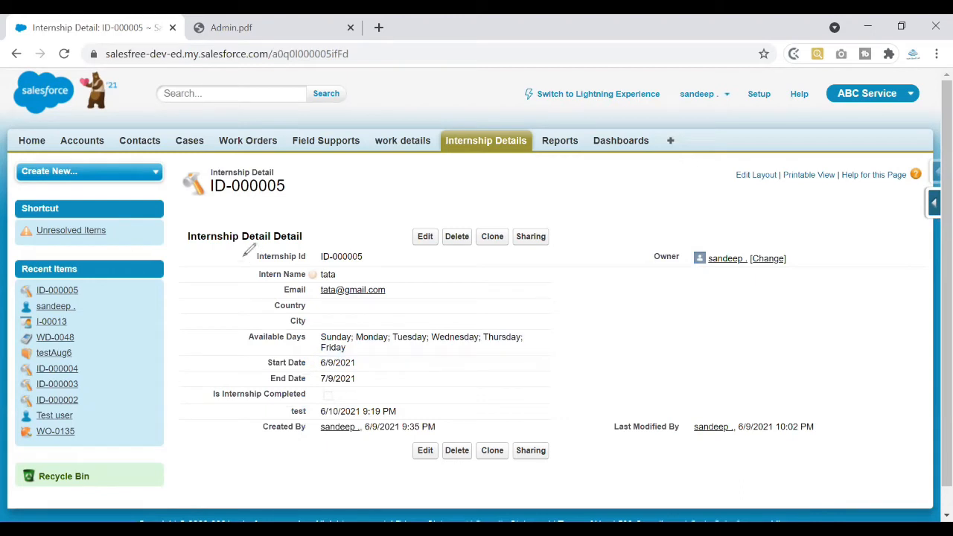
Annotate the record with a bracket and down arrow around the filled fields, a box over the empty second column, and "ABC" beside the heading.
{"action": "mouse_move", "coordinate": [244, 257]}
{"action": "left_mouse_down"}
{"action": "mouse_move", "coordinate": [234, 421]}
{"action": "mouse_move", "coordinate": [246, 434]}
{"action": "left_mouse_up"}
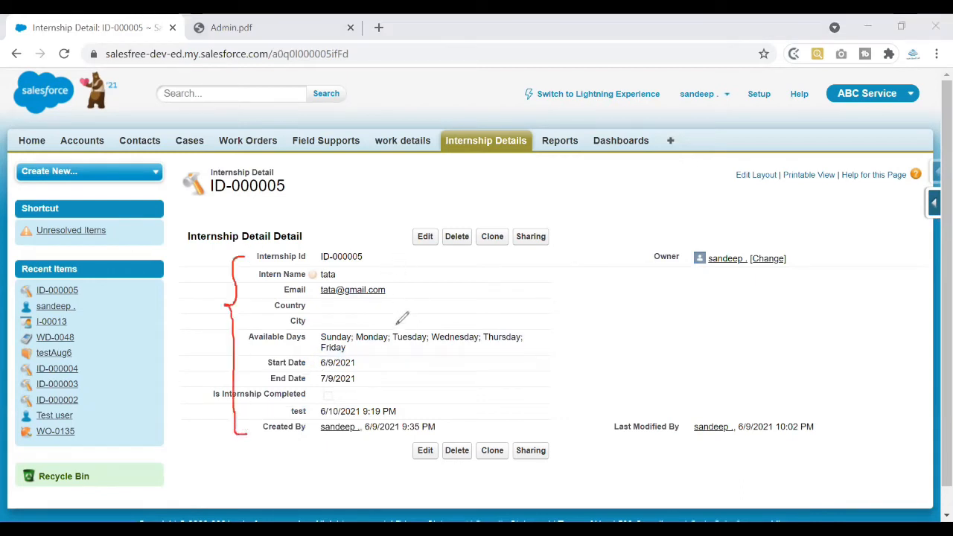
{"action": "mouse_move", "coordinate": [652, 272]}
{"action": "left_mouse_down"}
{"action": "mouse_move", "coordinate": [794, 274]}
{"action": "mouse_move", "coordinate": [796, 406]}
{"action": "mouse_move", "coordinate": [777, 416]}
{"action": "mouse_move", "coordinate": [655, 272]}
{"action": "left_mouse_up"}
{"action": "mouse_move", "coordinate": [312, 182]}
{"action": "left_mouse_down"}
{"action": "mouse_move", "coordinate": [338, 184]}
{"action": "mouse_move", "coordinate": [338, 193]}
{"action": "left_mouse_up"}
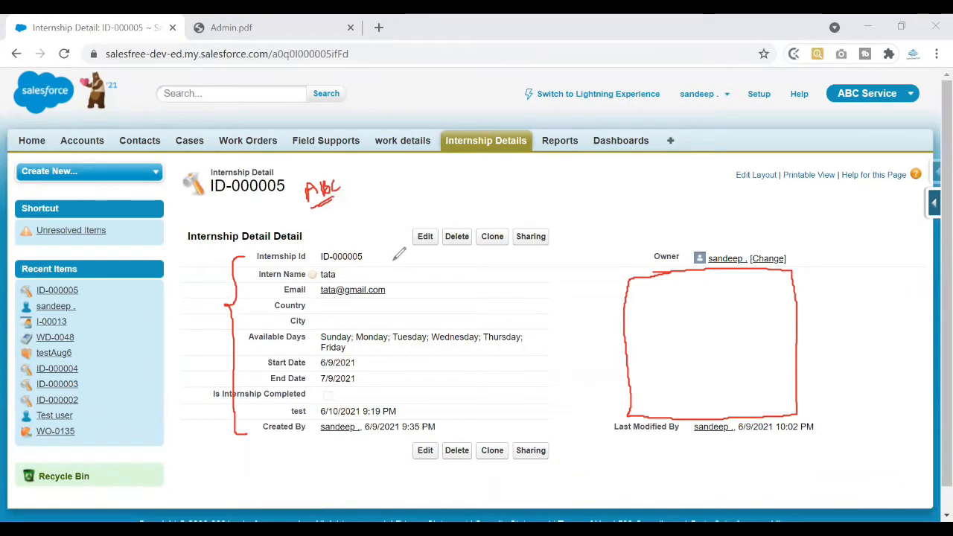
{"action": "mouse_move", "coordinate": [542, 260]}
{"action": "left_mouse_down"}
{"action": "mouse_move", "coordinate": [560, 427]}
{"action": "mouse_move", "coordinate": [566, 406]}
{"action": "left_mouse_up"}
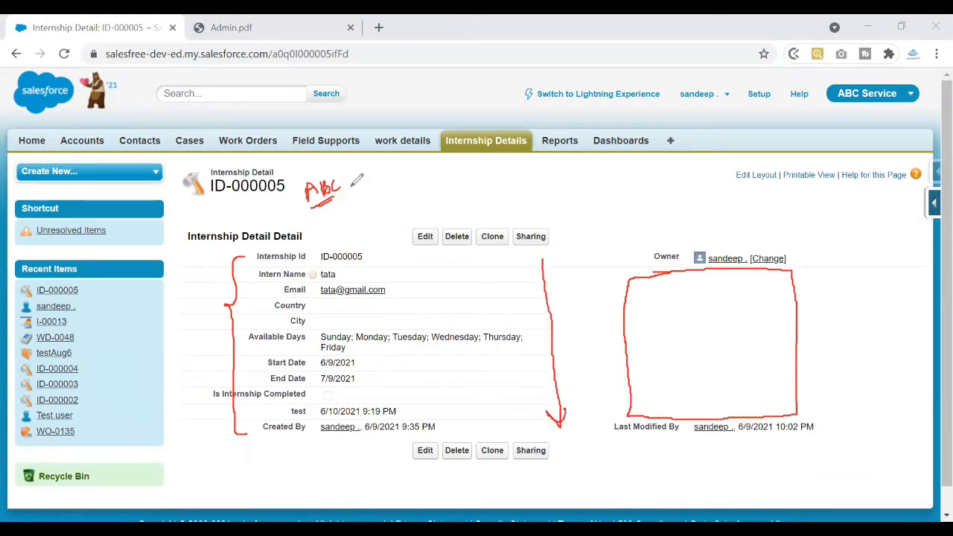
Handwrite a two-item list beside "ABC", with item 2 as "Internship" pointing to two groups of field initials.
{"action": "mouse_move", "coordinate": [351, 189]}
{"action": "left_mouse_down"}
{"action": "mouse_move", "coordinate": [370, 185]}
{"action": "mouse_move", "coordinate": [362, 191]}
{"action": "left_mouse_up"}
{"action": "left_click_drag", "start_coordinate": [408, 173], "coordinate": [409, 188]}
{"action": "left_click_drag", "start_coordinate": [414, 173], "coordinate": [412, 211]}
{"action": "left_click_drag", "start_coordinate": [416, 198], "coordinate": [419, 212]}
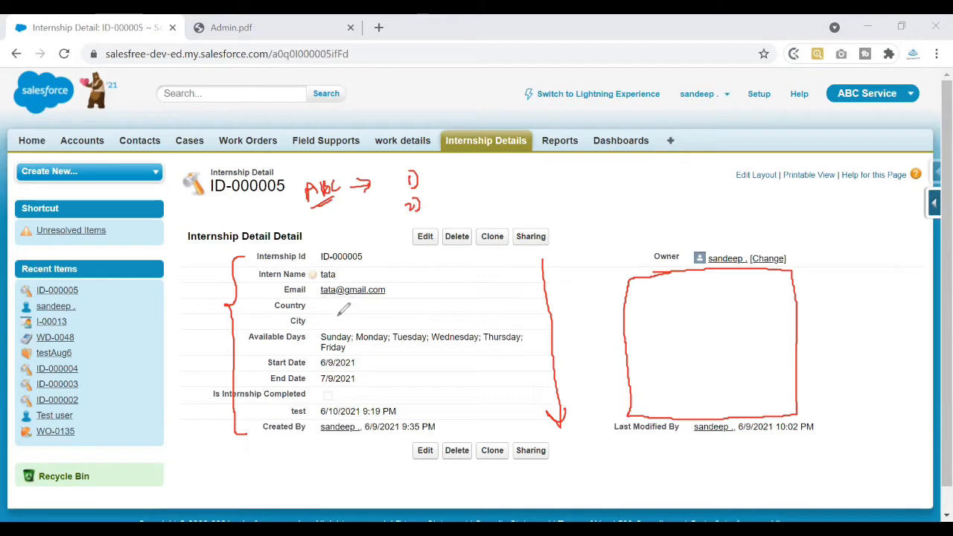
{"action": "mouse_move", "coordinate": [433, 197]}
{"action": "left_mouse_down"}
{"action": "mouse_move", "coordinate": [434, 208]}
{"action": "mouse_move", "coordinate": [482, 187]}
{"action": "mouse_move", "coordinate": [534, 181]}
{"action": "mouse_move", "coordinate": [531, 190]}
{"action": "mouse_move", "coordinate": [578, 173]}
{"action": "left_mouse_up"}
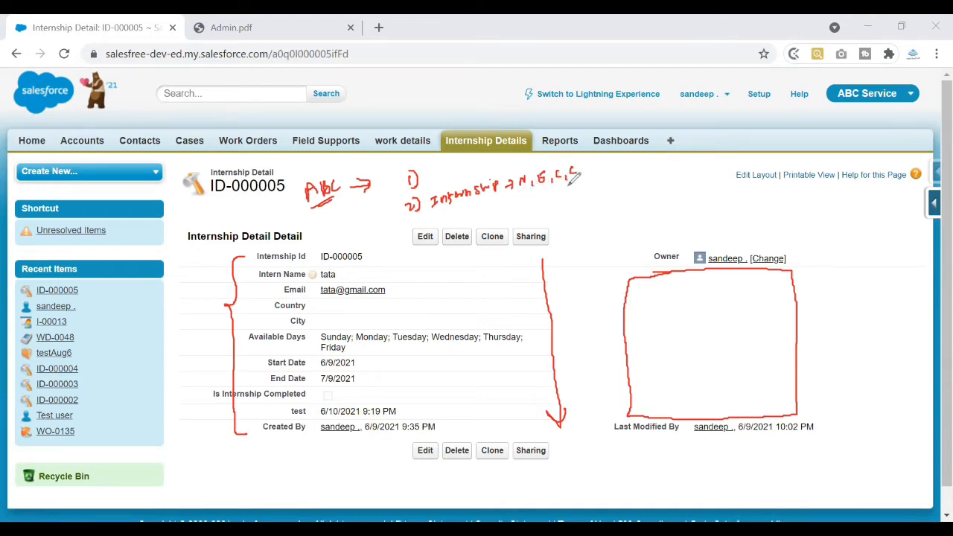
{"action": "left_click_drag", "start_coordinate": [497, 215], "coordinate": [510, 212]}
{"action": "mouse_move", "coordinate": [504, 208]}
{"action": "left_mouse_down"}
{"action": "mouse_move", "coordinate": [507, 217]}
{"action": "mouse_move", "coordinate": [550, 211]}
{"action": "mouse_move", "coordinate": [597, 191]}
{"action": "left_mouse_up"}
{"action": "left_click_drag", "start_coordinate": [596, 183], "coordinate": [598, 192]}
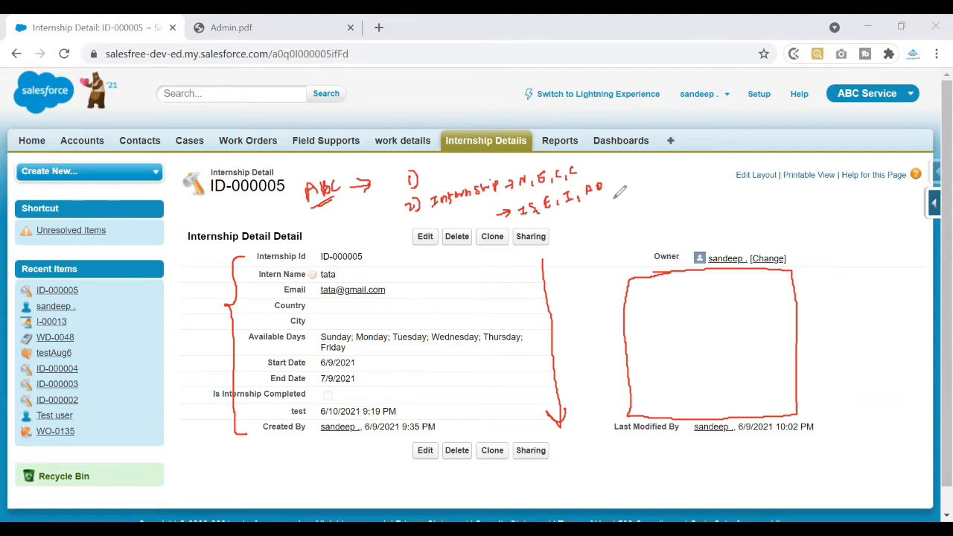
Draw a line separating the two groups of initials and handwrite "Screen Real es" near the page heading.
{"action": "left_click_drag", "start_coordinate": [507, 200], "coordinate": [588, 171]}
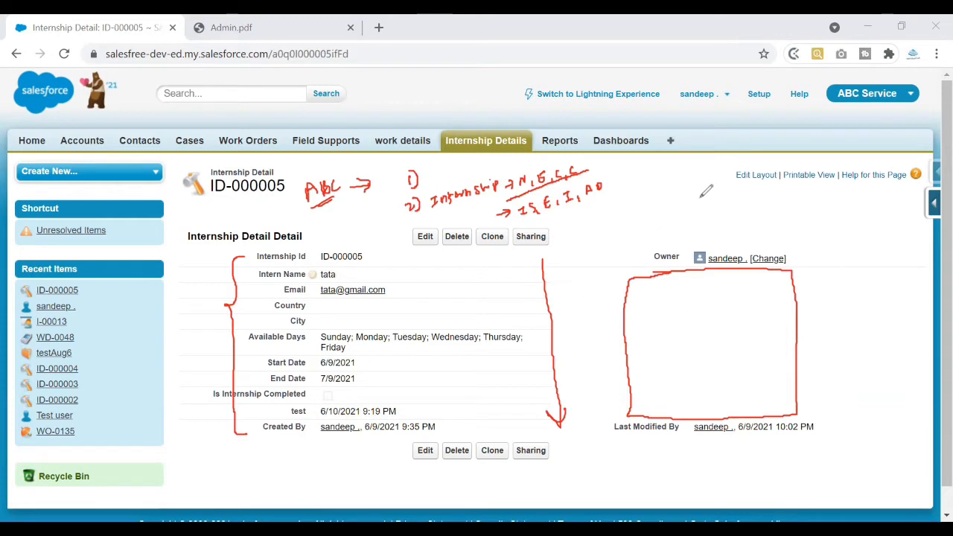
{"action": "mouse_move", "coordinate": [701, 191]}
{"action": "left_mouse_down"}
{"action": "mouse_move", "coordinate": [713, 206]}
{"action": "mouse_move", "coordinate": [733, 190]}
{"action": "left_mouse_up"}
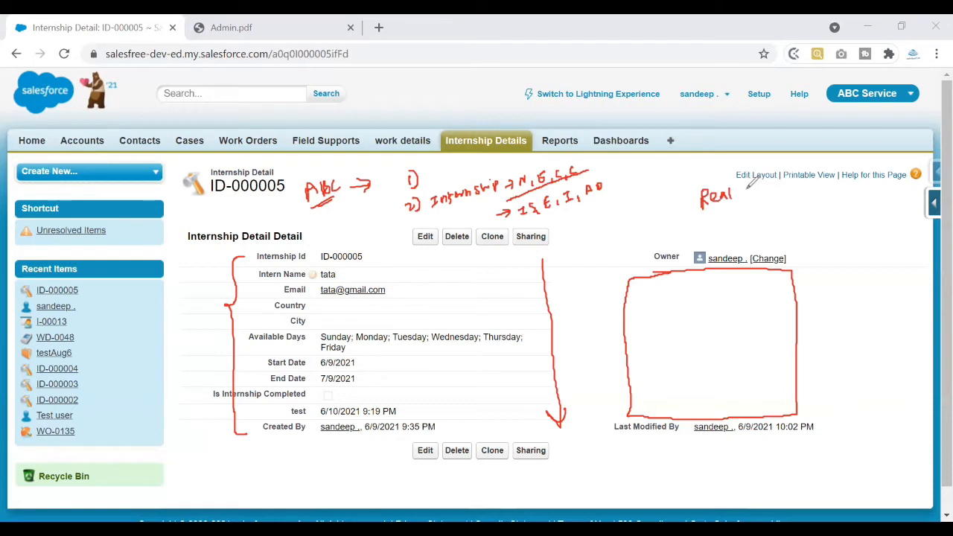
{"action": "left_click_drag", "start_coordinate": [745, 195], "coordinate": [766, 201]}
{"action": "left_click_drag", "start_coordinate": [695, 175], "coordinate": [738, 168]}
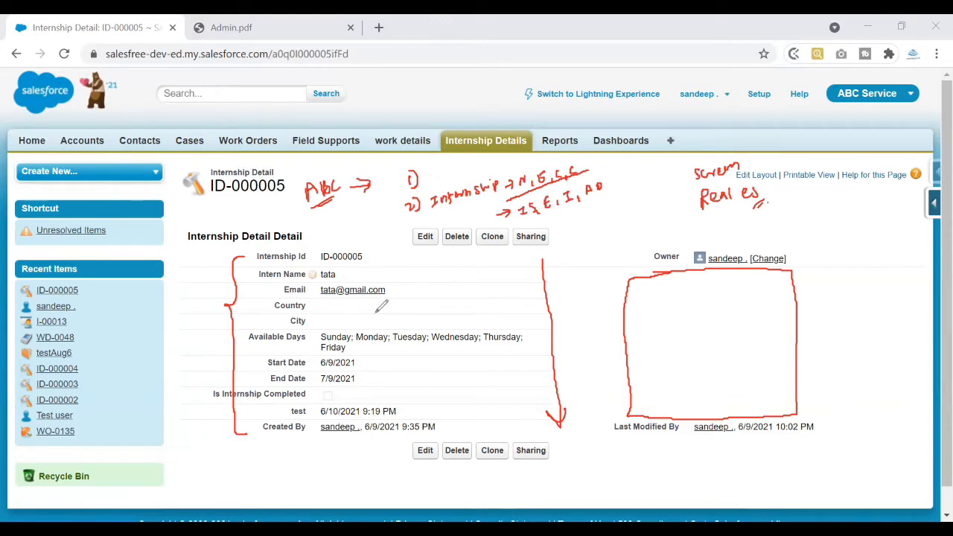
Tick the Internship Id field, add "I" to the first group of initials, and circle that group and "AD".
{"action": "left_click_drag", "start_coordinate": [371, 255], "coordinate": [384, 247]}
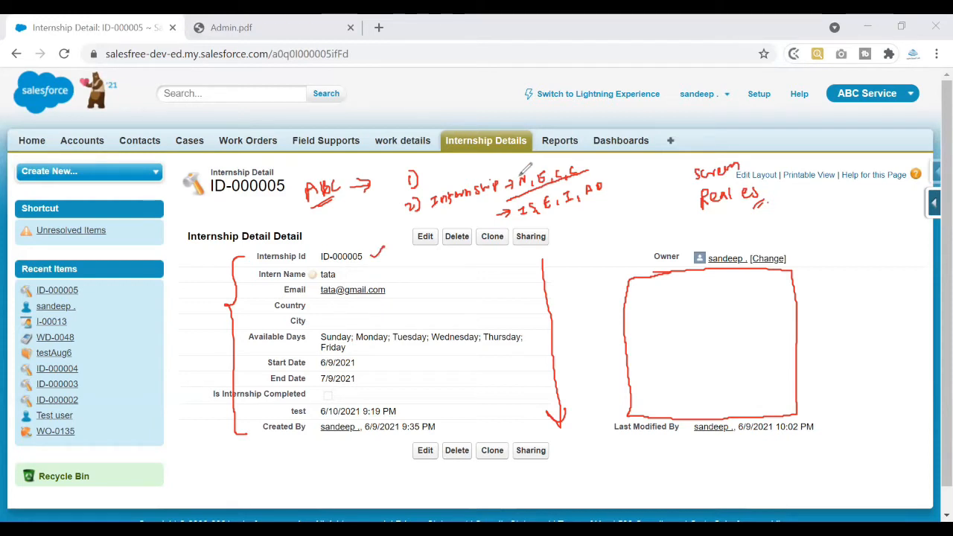
{"action": "left_click_drag", "start_coordinate": [507, 169], "coordinate": [512, 175]}
{"action": "left_click_drag", "start_coordinate": [507, 175], "coordinate": [514, 175]}
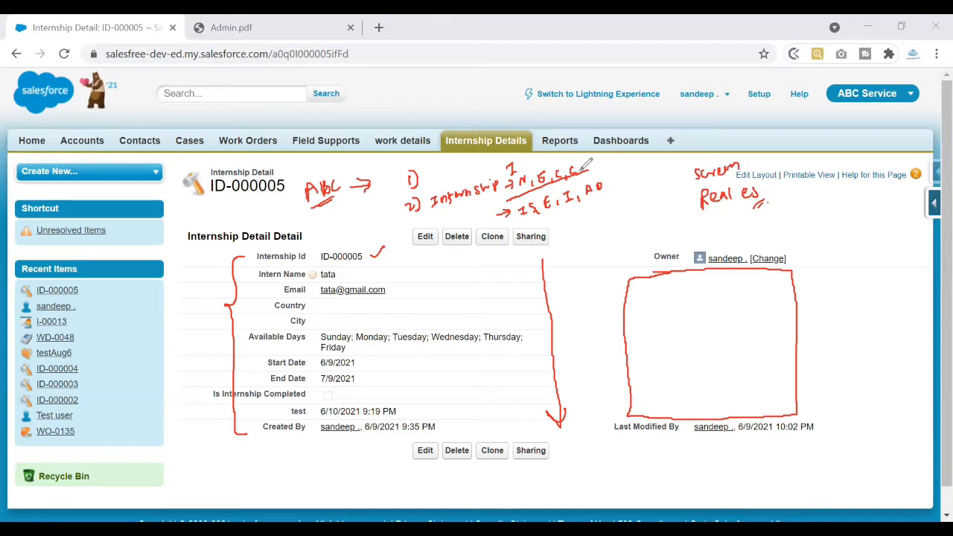
{"action": "mouse_move", "coordinate": [515, 149]}
{"action": "left_mouse_down"}
{"action": "mouse_move", "coordinate": [508, 196]}
{"action": "mouse_move", "coordinate": [525, 200]}
{"action": "mouse_move", "coordinate": [595, 165]}
{"action": "mouse_move", "coordinate": [574, 154]}
{"action": "mouse_move", "coordinate": [506, 160]}
{"action": "left_mouse_up"}
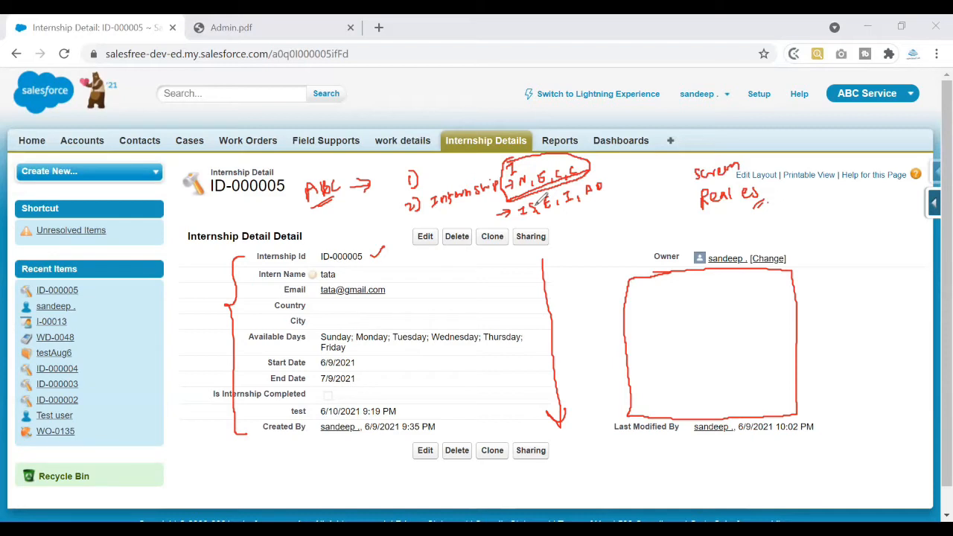
{"action": "mouse_move", "coordinate": [595, 192]}
{"action": "left_mouse_down"}
{"action": "mouse_move", "coordinate": [604, 195]}
{"action": "mouse_move", "coordinate": [595, 203]}
{"action": "mouse_move", "coordinate": [582, 187]}
{"action": "mouse_move", "coordinate": [592, 177]}
{"action": "left_mouse_up"}
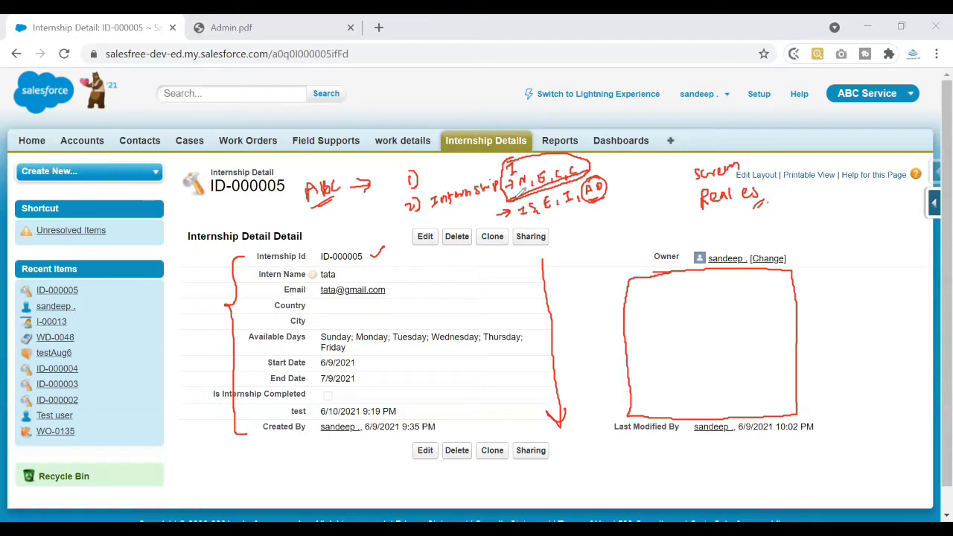
{"action": "left_click_drag", "start_coordinate": [491, 204], "coordinate": [610, 160]}
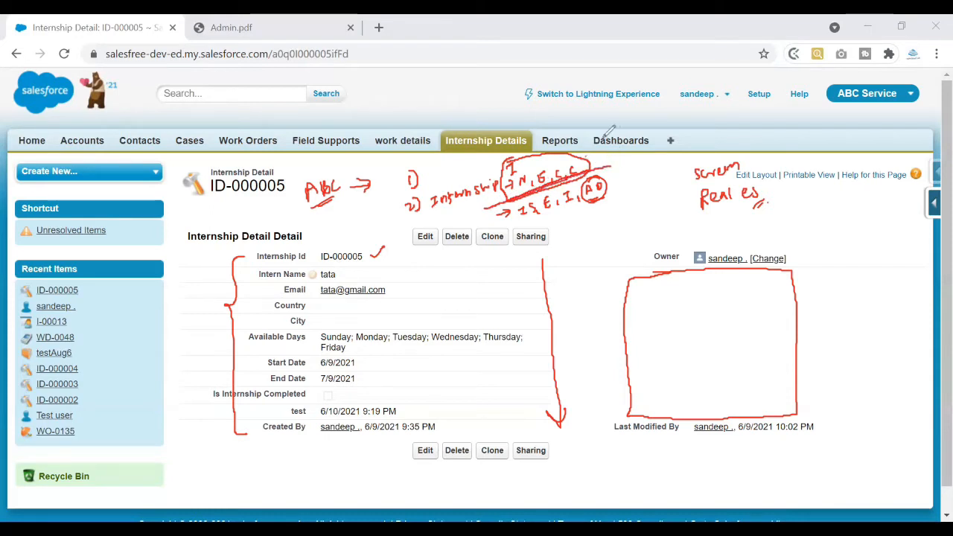
Draw arrows leading out of the circled groups and a tick inside the box over the empty column.
{"action": "left_click_drag", "start_coordinate": [586, 155], "coordinate": [611, 142]}
{"action": "left_click_drag", "start_coordinate": [614, 183], "coordinate": [634, 178]}
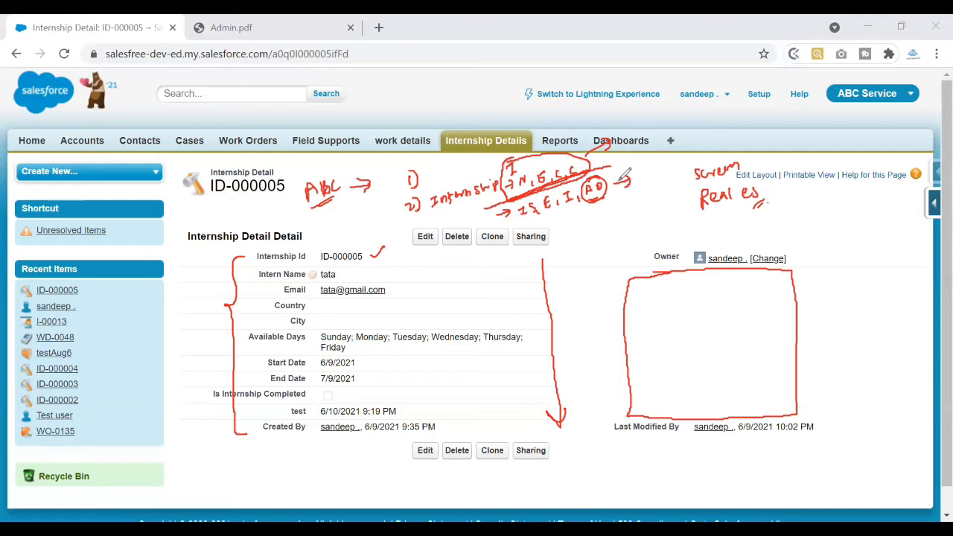
{"action": "left_click_drag", "start_coordinate": [598, 210], "coordinate": [606, 224]}
{"action": "left_click_drag", "start_coordinate": [598, 221], "coordinate": [609, 217]}
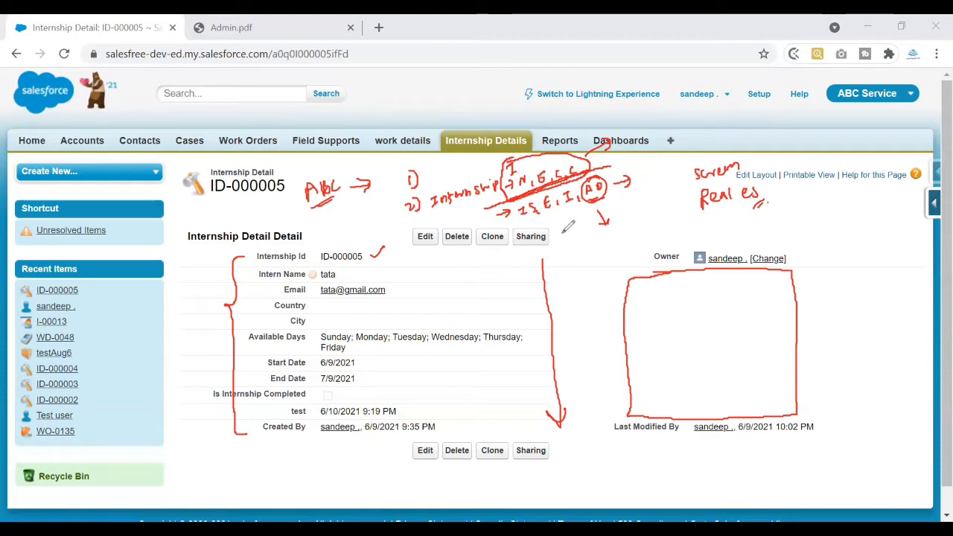
{"action": "left_click_drag", "start_coordinate": [676, 323], "coordinate": [701, 303]}
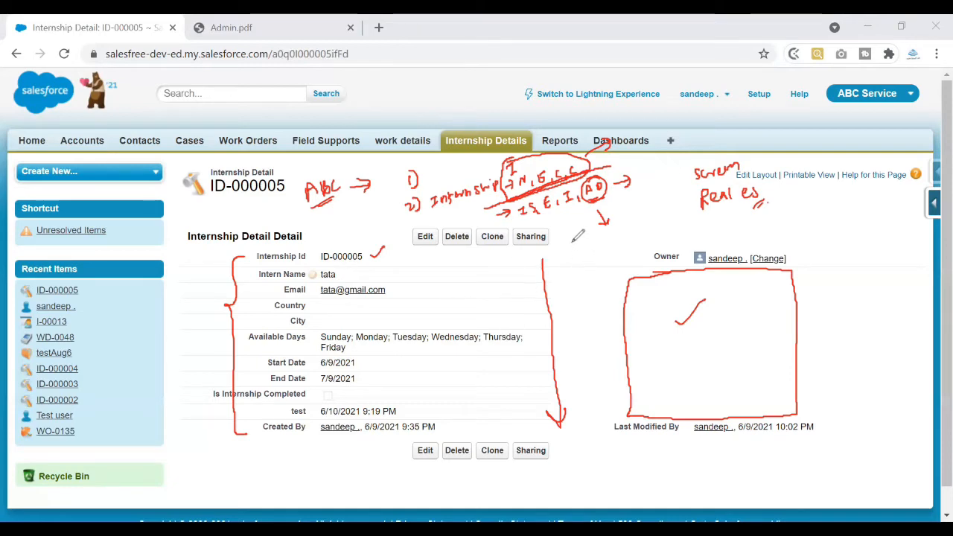
Handwrite the points "1) UI" and "2) Logical sep", bracketed with an arrow to "Page Layout".
{"action": "mouse_move", "coordinate": [571, 238]}
{"action": "left_mouse_down"}
{"action": "mouse_move", "coordinate": [593, 252]}
{"action": "mouse_move", "coordinate": [645, 240]}
{"action": "left_mouse_up"}
{"action": "mouse_move", "coordinate": [565, 214]}
{"action": "left_mouse_down"}
{"action": "mouse_move", "coordinate": [581, 225]}
{"action": "mouse_move", "coordinate": [557, 228]}
{"action": "mouse_move", "coordinate": [564, 253]}
{"action": "left_mouse_up"}
{"action": "left_click_drag", "start_coordinate": [565, 240], "coordinate": [567, 248]}
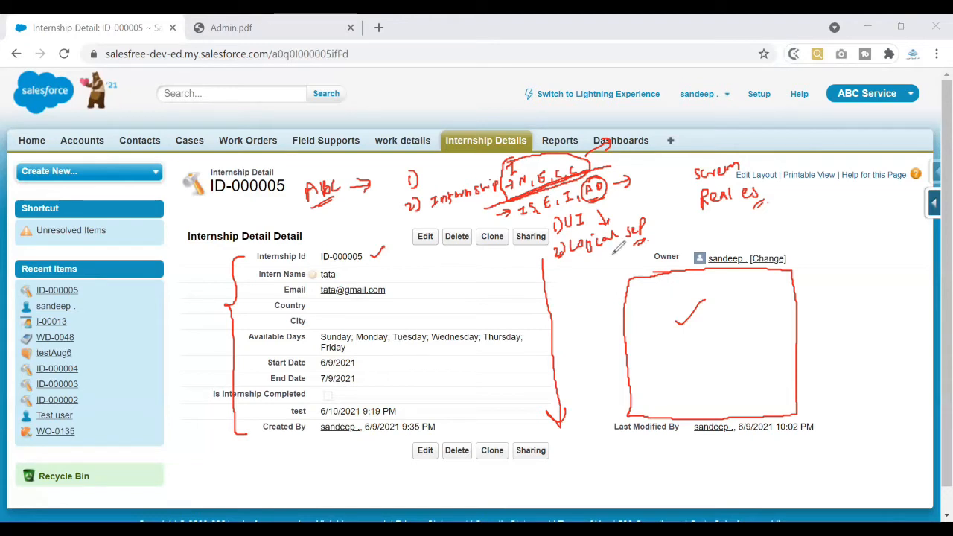
{"action": "mouse_move", "coordinate": [655, 198]}
{"action": "left_mouse_down"}
{"action": "mouse_move", "coordinate": [670, 224]}
{"action": "mouse_move", "coordinate": [692, 229]}
{"action": "mouse_move", "coordinate": [686, 235]}
{"action": "mouse_move", "coordinate": [719, 225]}
{"action": "mouse_move", "coordinate": [739, 232]}
{"action": "mouse_move", "coordinate": [750, 215]}
{"action": "mouse_move", "coordinate": [758, 235]}
{"action": "mouse_move", "coordinate": [802, 209]}
{"action": "mouse_move", "coordinate": [774, 231]}
{"action": "mouse_move", "coordinate": [760, 224]}
{"action": "left_mouse_up"}
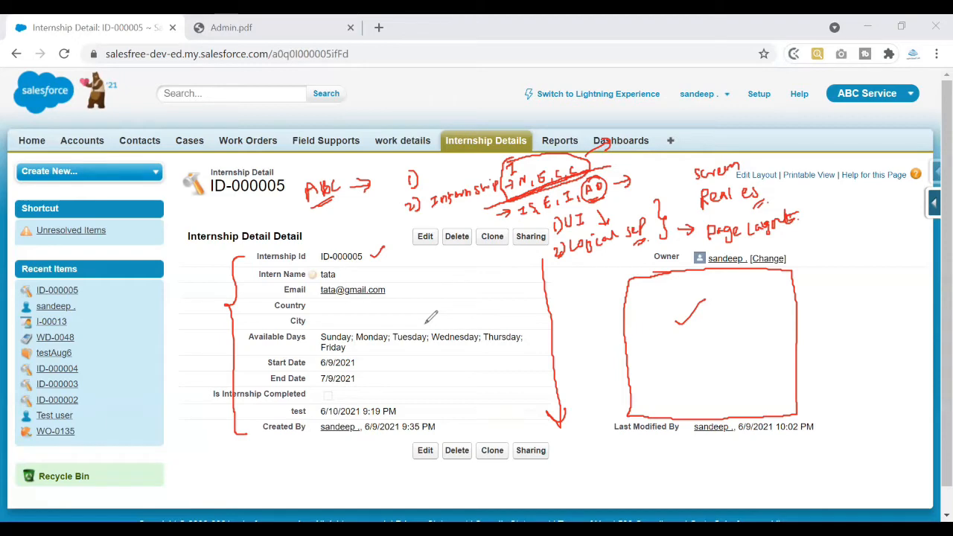
Tick the page layout note and draw arrows between the two field columns, clearing all annotations at the end.
{"action": "left_click_drag", "start_coordinate": [806, 216], "coordinate": [834, 188]}
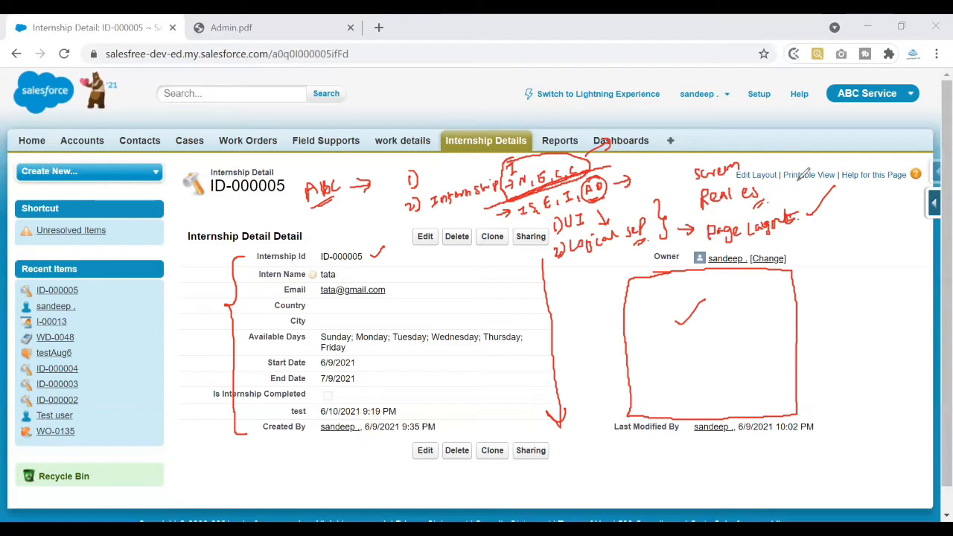
{"action": "mouse_move", "coordinate": [519, 337]}
{"action": "left_mouse_down"}
{"action": "mouse_move", "coordinate": [663, 307]}
{"action": "mouse_move", "coordinate": [559, 362]}
{"action": "mouse_move", "coordinate": [581, 365]}
{"action": "left_mouse_up"}
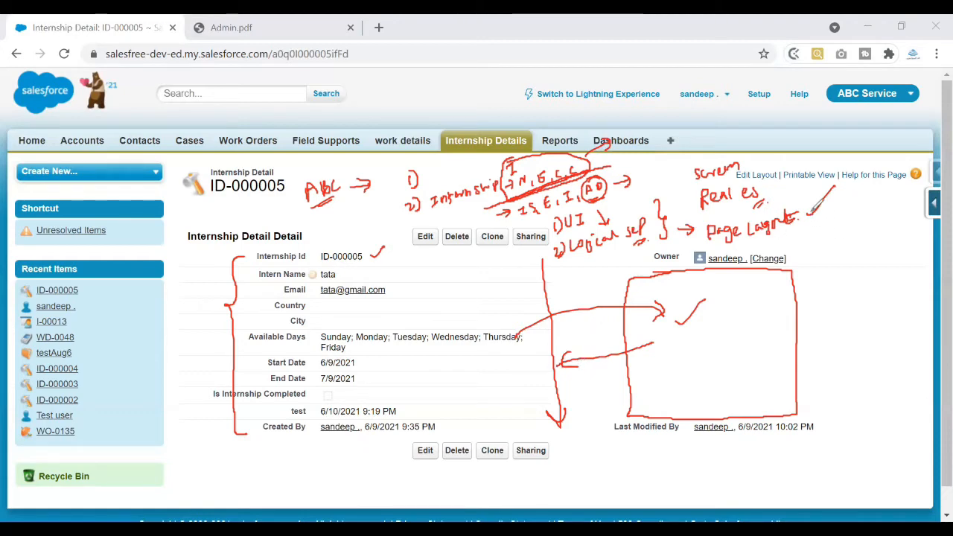
{"action": "key", "text": "Escape"}
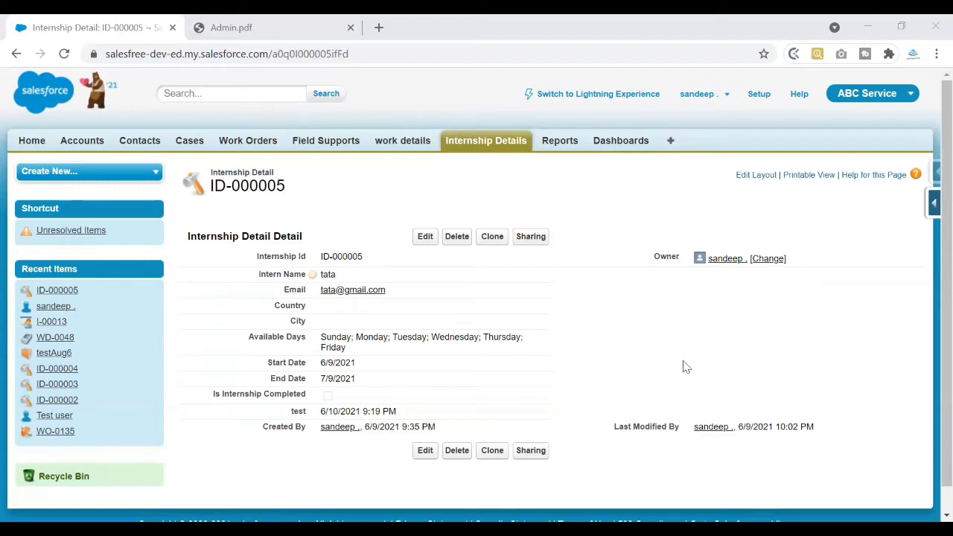
Open the Internship Detail custom object definition from the record page.
{"action": "left_click", "coordinate": [932, 207]}
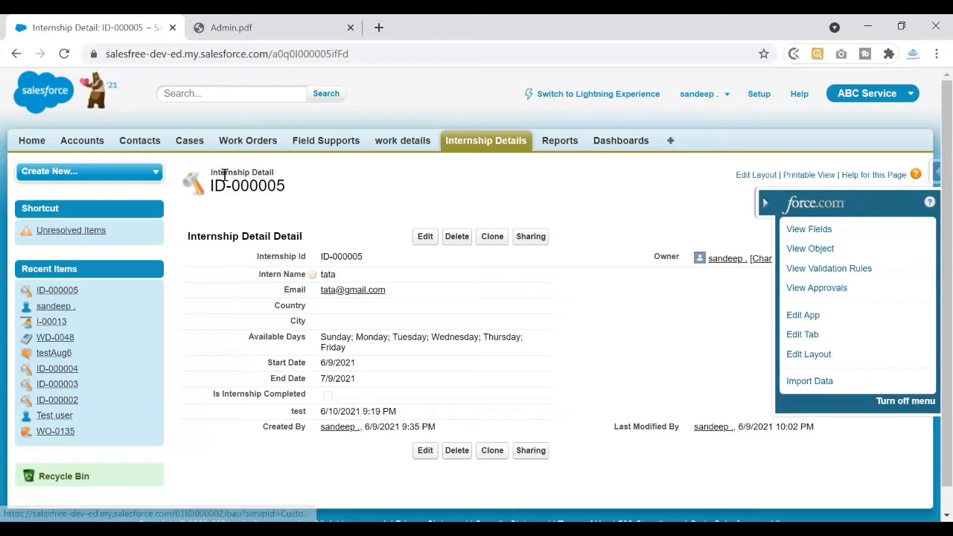
{"action": "left_click_drag", "start_coordinate": [211, 171], "coordinate": [285, 166]}
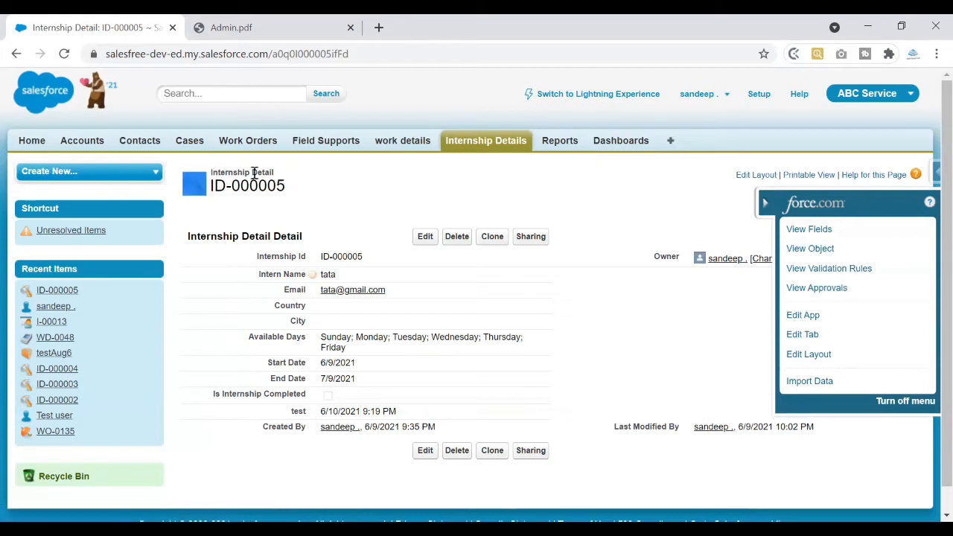
{"action": "left_click", "coordinate": [320, 203]}
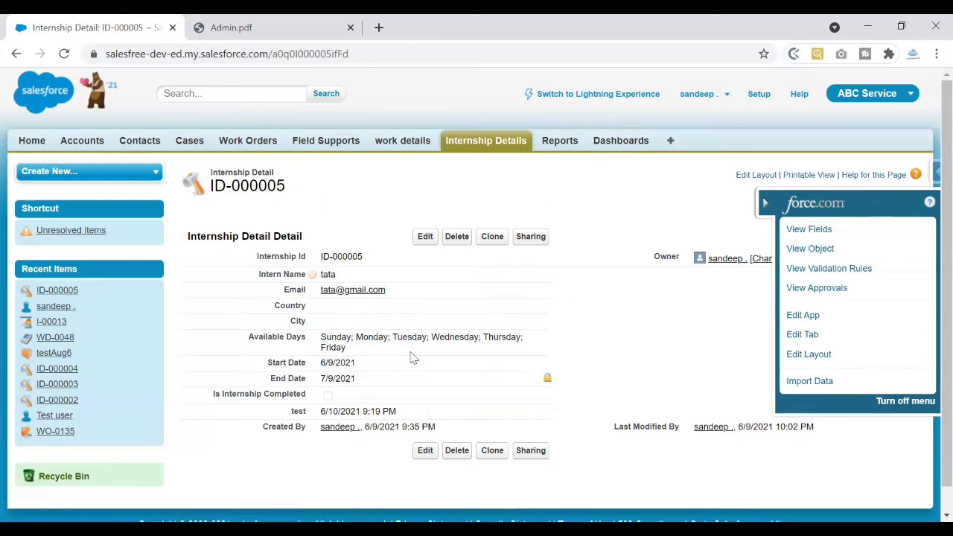
{"action": "left_click", "coordinate": [817, 252]}
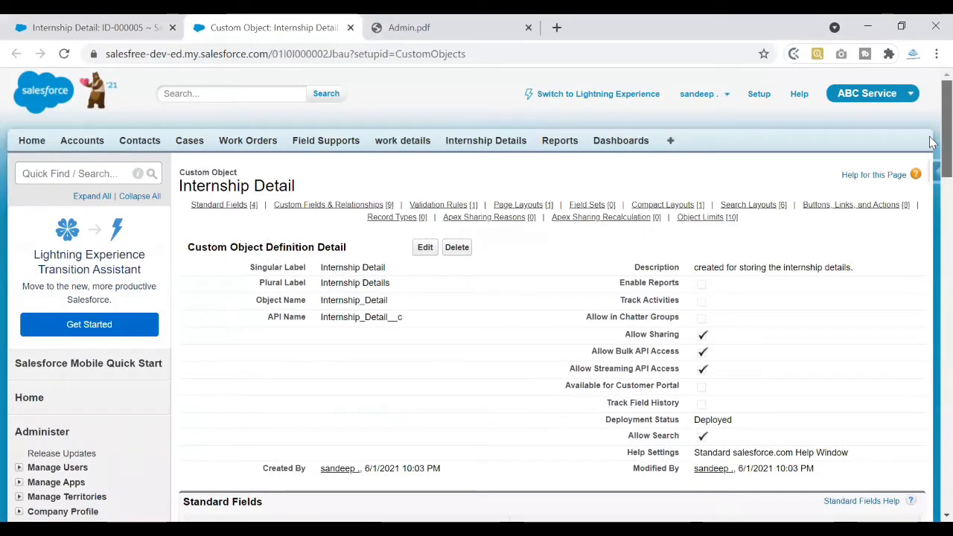
Go to the Page Layouts section of the Internship Detail object definition.
{"action": "scroll", "coordinate": [928, 141], "scroll_direction": "down", "scroll_amount": 6}
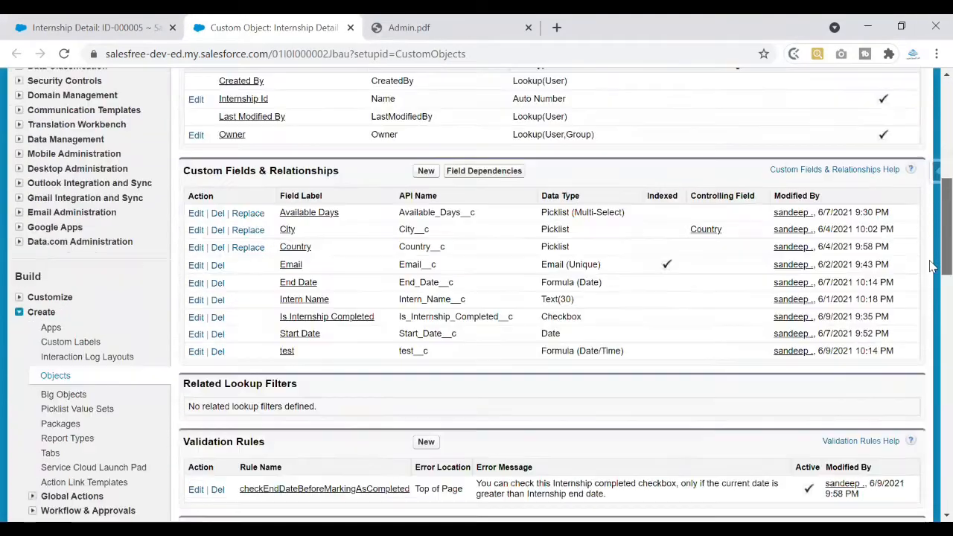
{"action": "scroll", "coordinate": [931, 290], "scroll_direction": "down", "scroll_amount": 5}
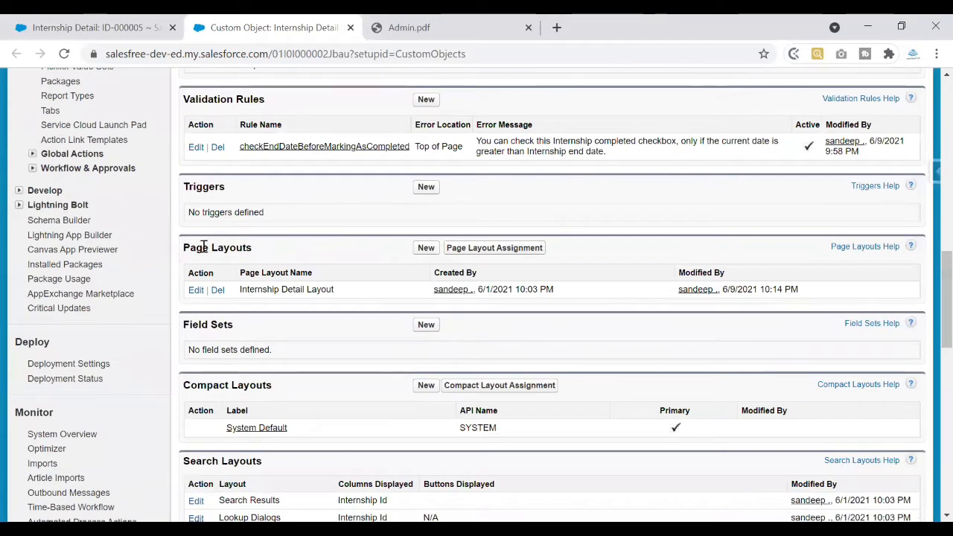
{"action": "left_click_drag", "start_coordinate": [188, 246], "coordinate": [250, 247]}
{"action": "left_click", "coordinate": [257, 246]}
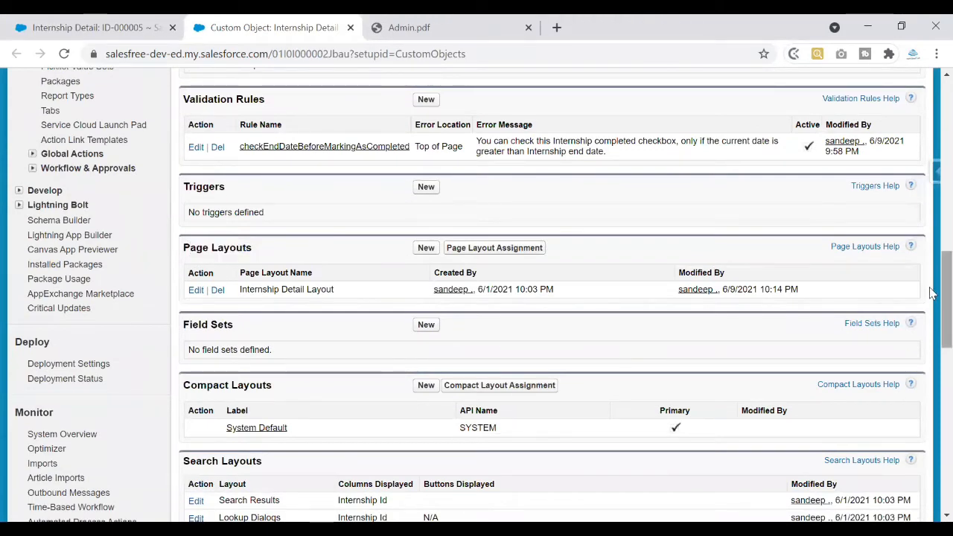
{"action": "left_click_drag", "start_coordinate": [944, 287], "coordinate": [930, 127]}
{"action": "mouse_move", "coordinate": [521, 162]}
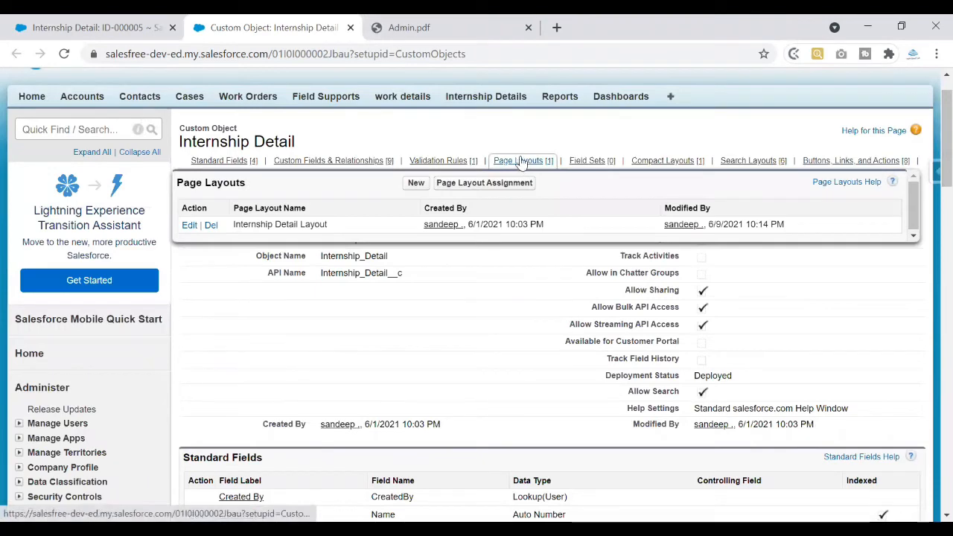
{"action": "left_click", "coordinate": [521, 162]}
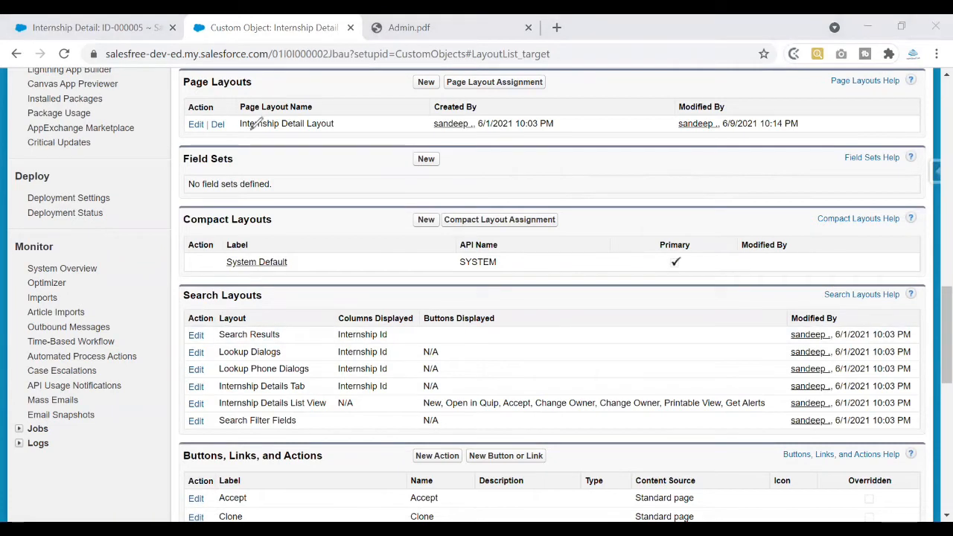
Box the Internship Detail Layout name with an arrow to the handwritten word "object", and add short handwritten notes below.
{"action": "mouse_move", "coordinate": [236, 131]}
{"action": "left_mouse_down"}
{"action": "mouse_move", "coordinate": [318, 131]}
{"action": "mouse_move", "coordinate": [336, 101]}
{"action": "mouse_move", "coordinate": [239, 102]}
{"action": "mouse_move", "coordinate": [242, 128]}
{"action": "left_mouse_up"}
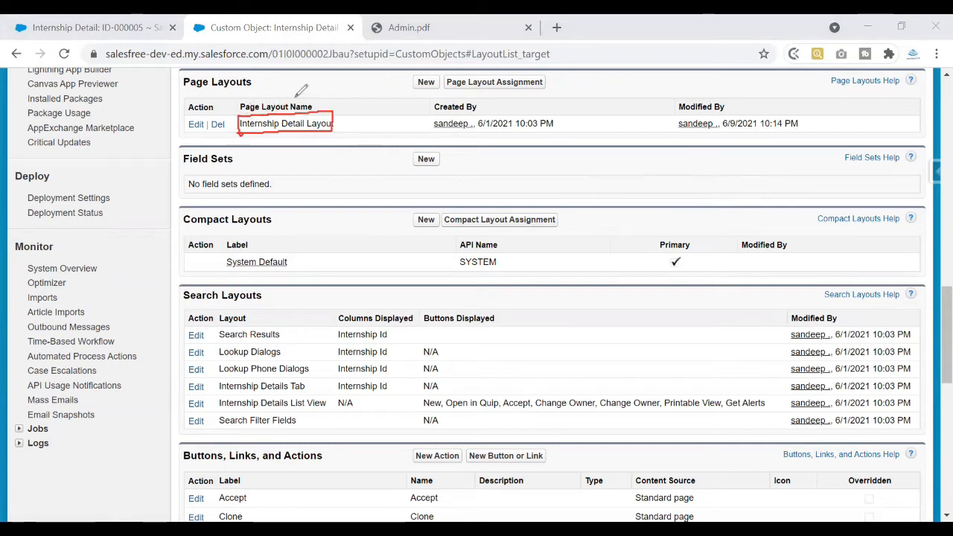
{"action": "left_click_drag", "start_coordinate": [334, 119], "coordinate": [365, 111]}
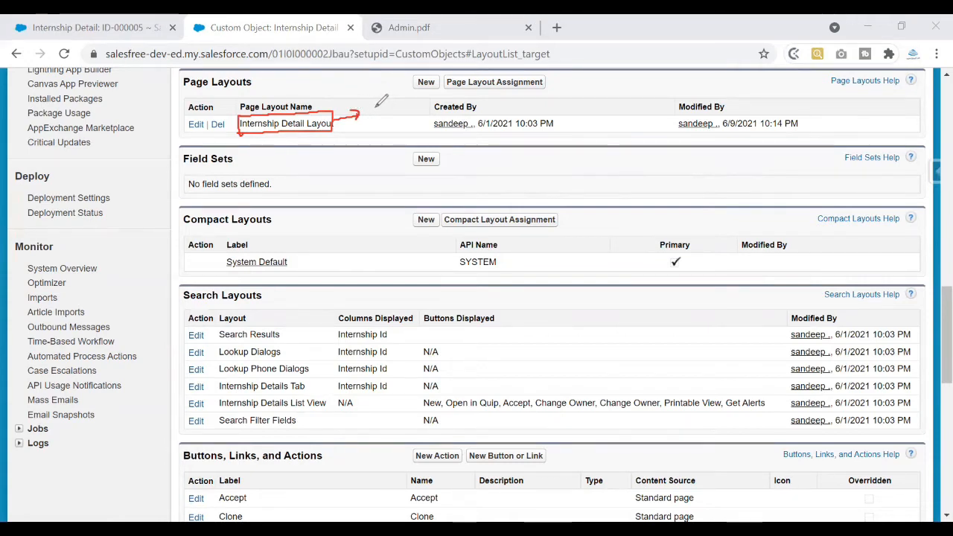
{"action": "mouse_move", "coordinate": [376, 100]}
{"action": "left_mouse_down"}
{"action": "mouse_move", "coordinate": [418, 88]}
{"action": "mouse_move", "coordinate": [399, 117]}
{"action": "left_mouse_up"}
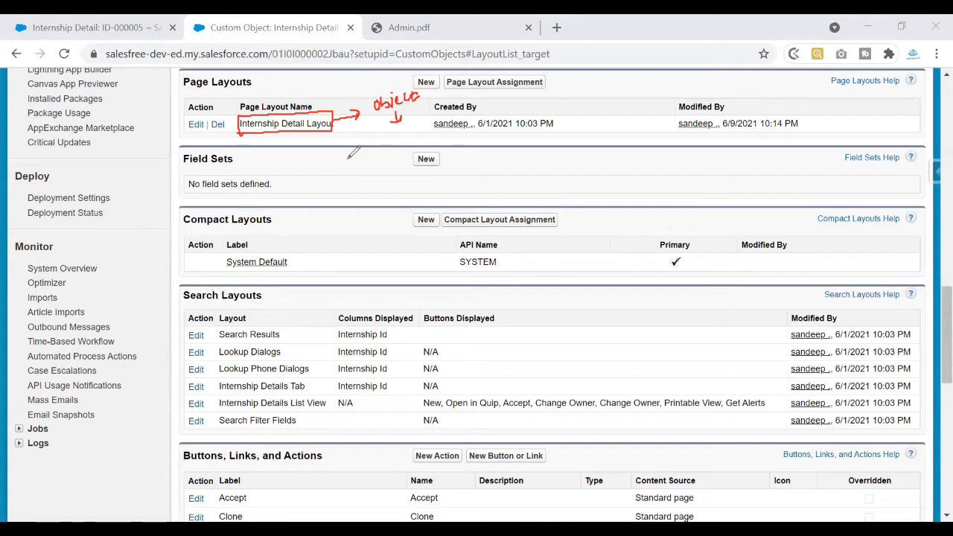
{"action": "mouse_move", "coordinate": [347, 157]}
{"action": "left_mouse_down"}
{"action": "mouse_move", "coordinate": [352, 147]}
{"action": "mouse_move", "coordinate": [355, 156]}
{"action": "left_mouse_up"}
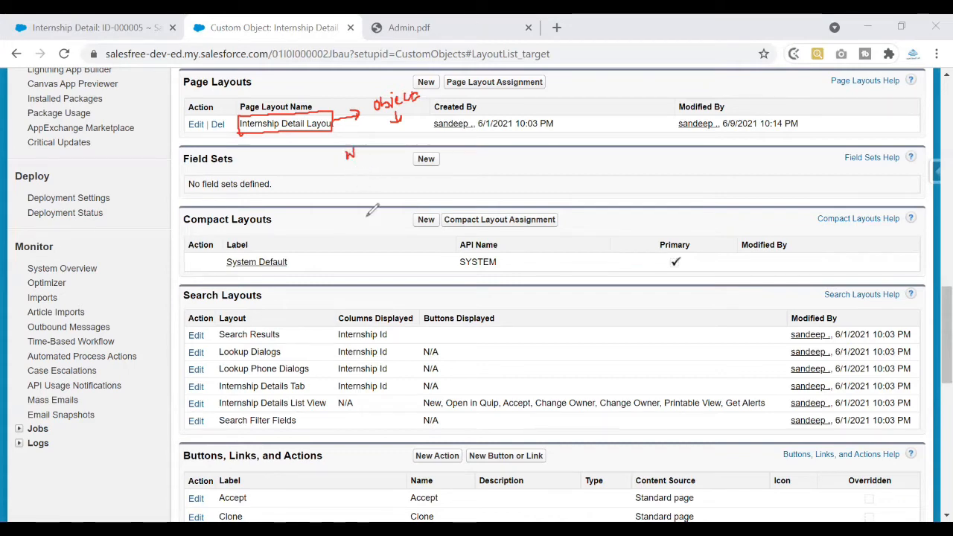
{"action": "mouse_move", "coordinate": [354, 435]}
{"action": "left_mouse_down"}
{"action": "mouse_move", "coordinate": [357, 445]}
{"action": "mouse_move", "coordinate": [359, 434]}
{"action": "left_mouse_up"}
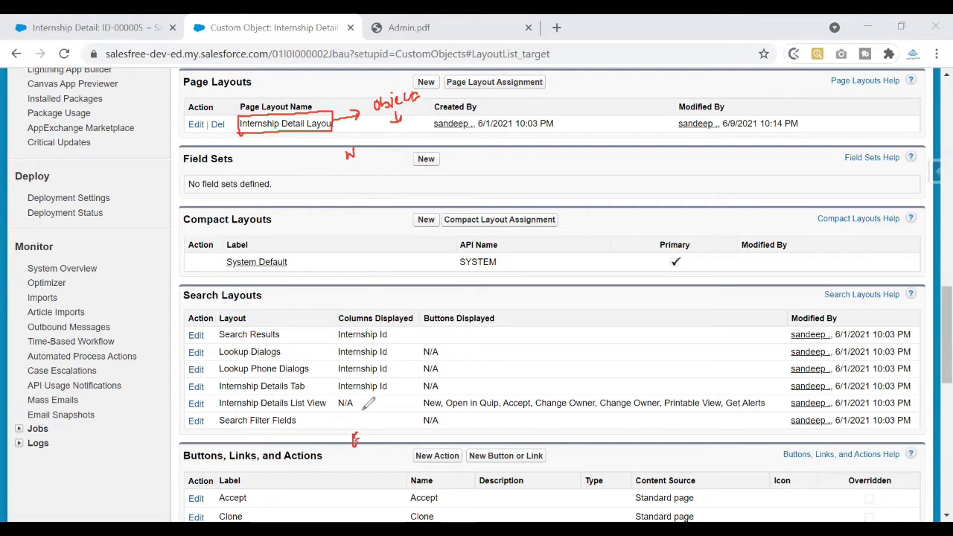
{"action": "mouse_move", "coordinate": [353, 297]}
{"action": "left_mouse_down"}
{"action": "mouse_move", "coordinate": [376, 292]}
{"action": "mouse_move", "coordinate": [379, 301]}
{"action": "left_mouse_up"}
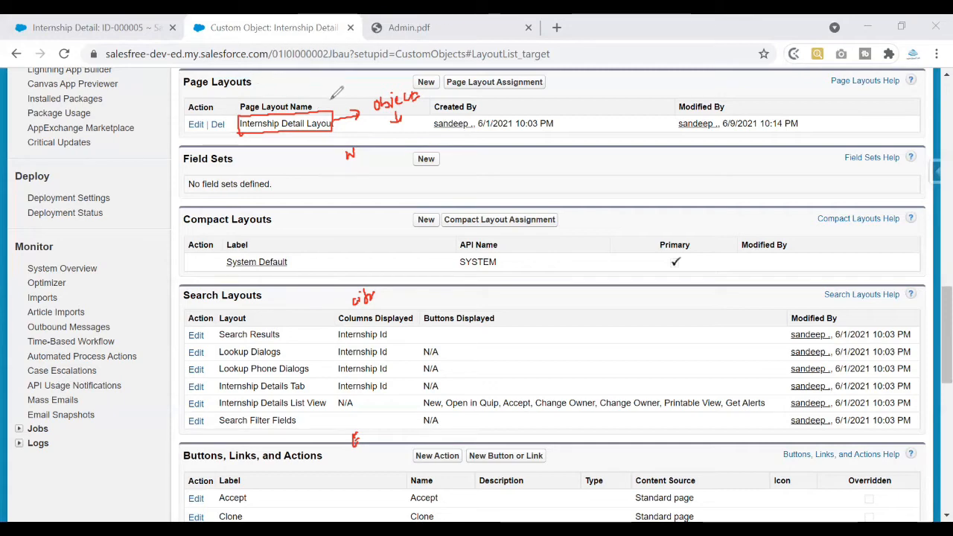
Tick and underline the Internship Detail Layout name and draw arrows around it, clearing all annotations at the end.
{"action": "left_click_drag", "start_coordinate": [321, 105], "coordinate": [333, 110]}
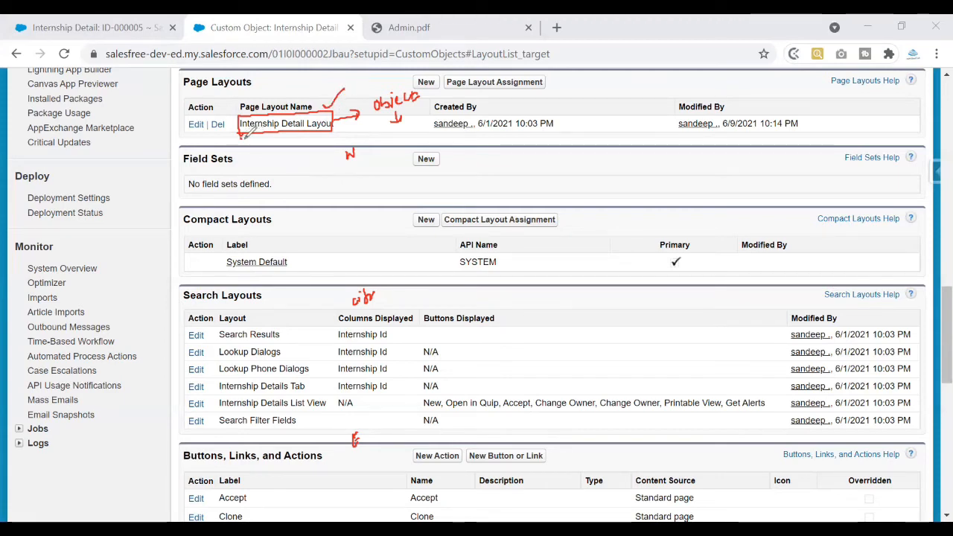
{"action": "mouse_move", "coordinate": [241, 135]}
{"action": "left_mouse_down"}
{"action": "mouse_move", "coordinate": [316, 132]}
{"action": "mouse_move", "coordinate": [326, 142]}
{"action": "left_mouse_up"}
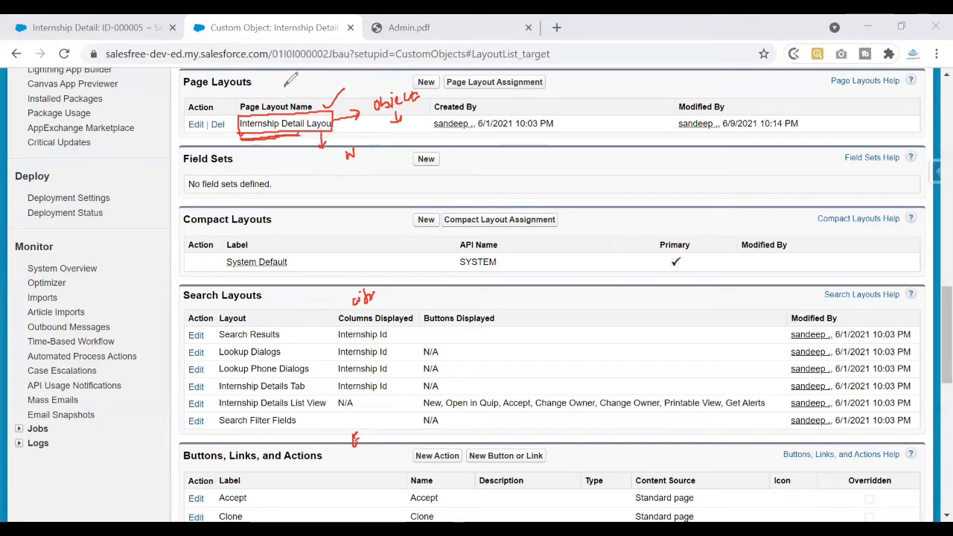
{"action": "mouse_move", "coordinate": [286, 85]}
{"action": "left_mouse_down"}
{"action": "mouse_move", "coordinate": [286, 104]}
{"action": "mouse_move", "coordinate": [293, 93]}
{"action": "left_mouse_up"}
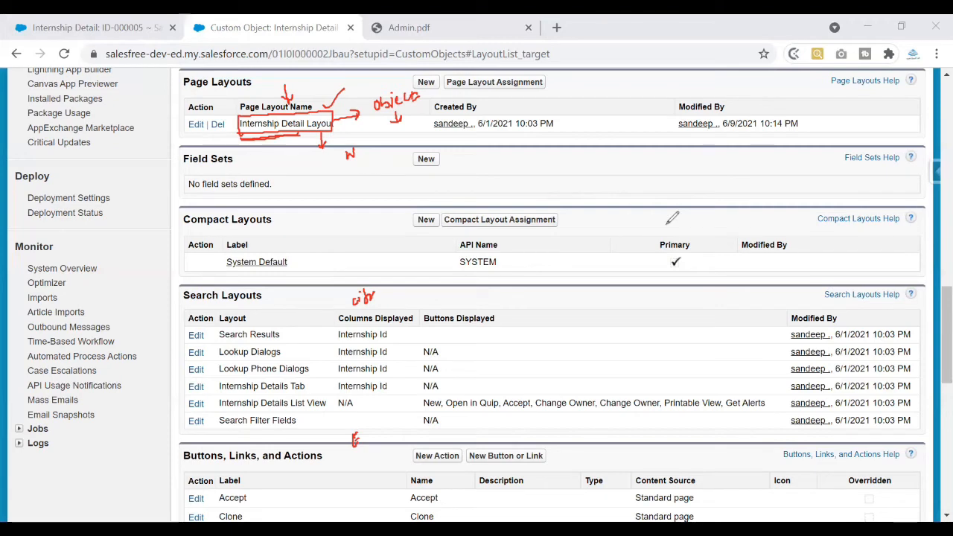
{"action": "key", "text": "Escape"}
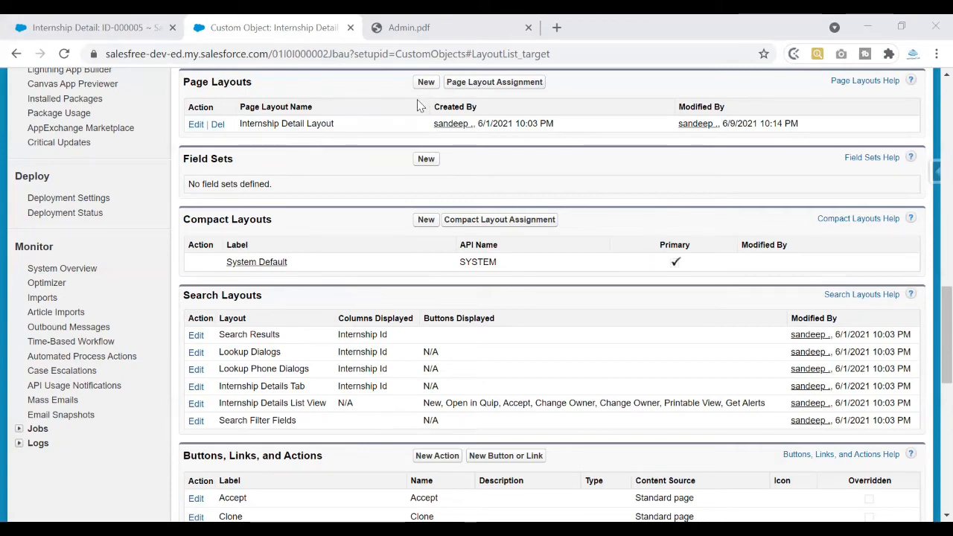
Highlight the existing Internship Detail Layout name and start creating a new page layout for the object.
{"action": "left_click", "coordinate": [240, 124]}
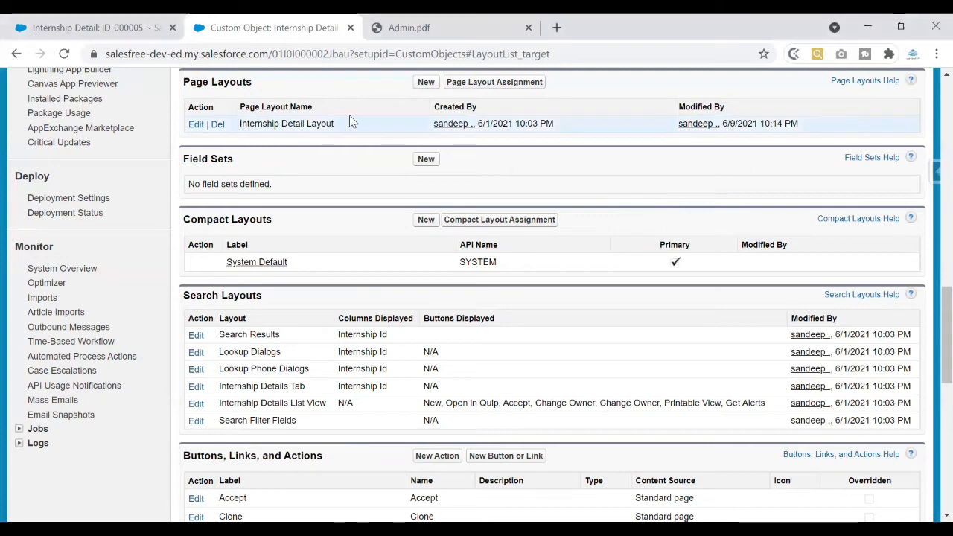
{"action": "triple_click", "coordinate": [352, 124]}
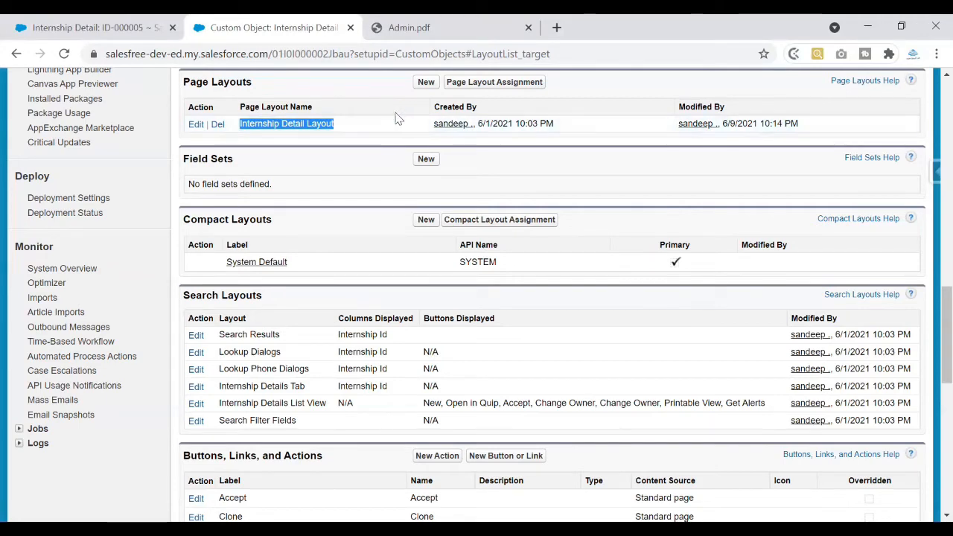
{"action": "left_click", "coordinate": [426, 83]}
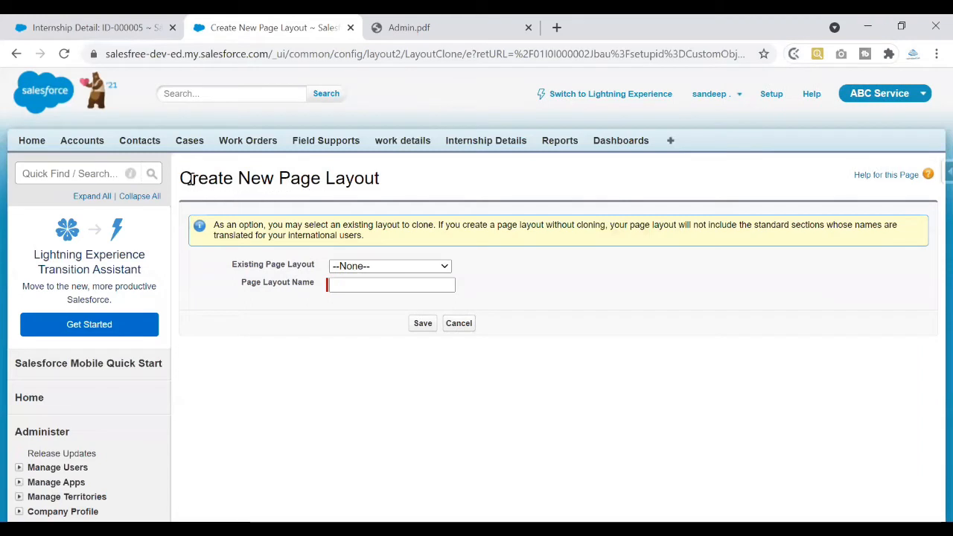
{"action": "left_click_drag", "start_coordinate": [180, 179], "coordinate": [395, 186]}
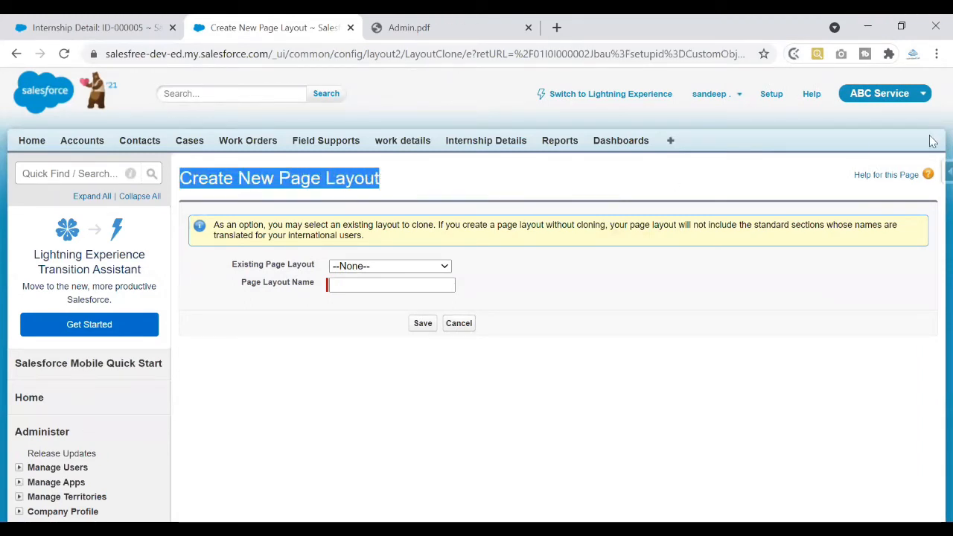
Choose Internship Detail Layout as the existing page layout to clone and highlight the note about creating layouts without cloning.
{"action": "left_click", "coordinate": [423, 272]}
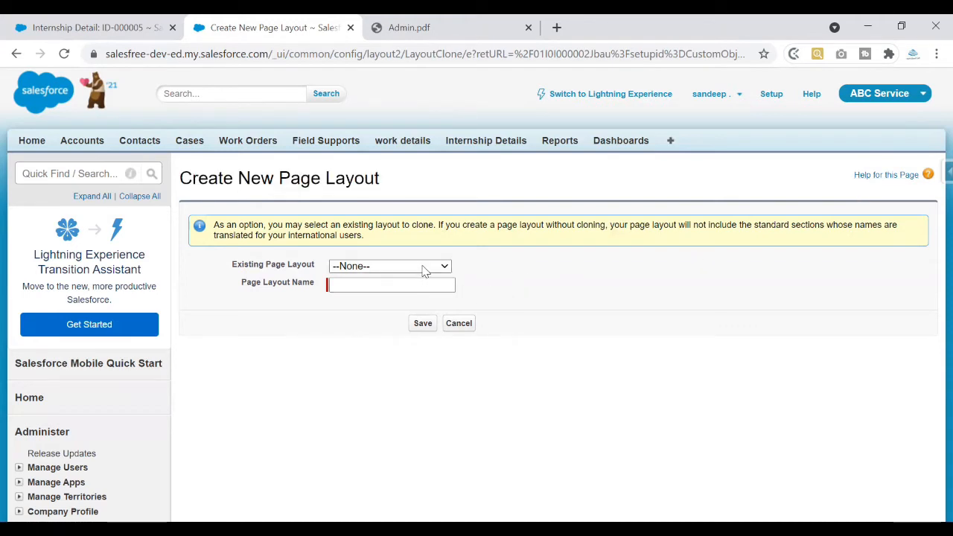
{"action": "left_click", "coordinate": [423, 268]}
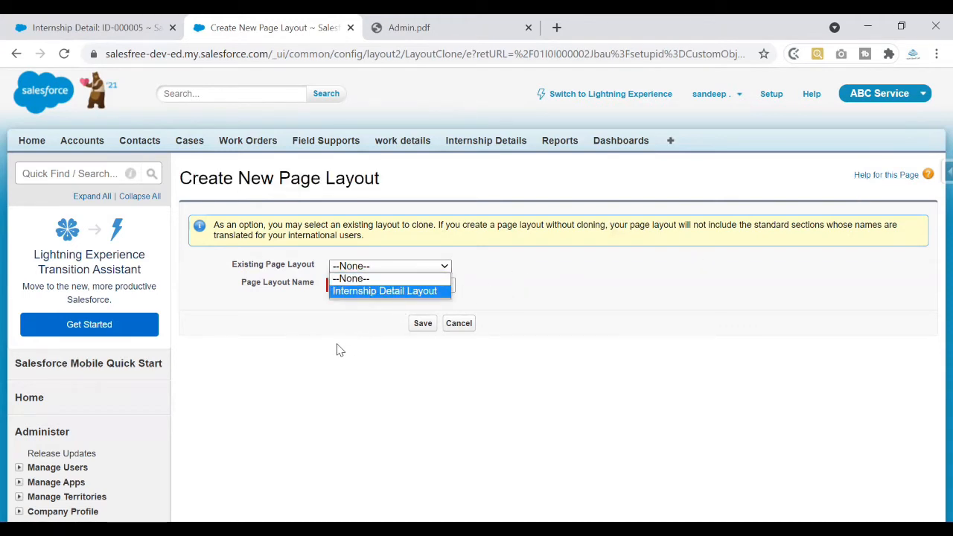
{"action": "left_click", "coordinate": [390, 273]}
{"action": "left_click", "coordinate": [389, 273]}
{"action": "left_click", "coordinate": [382, 290]}
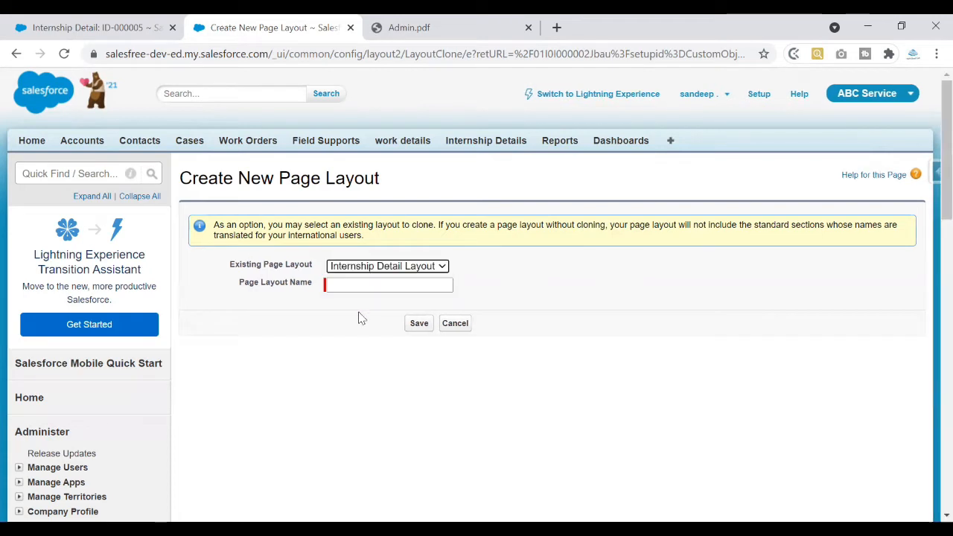
{"action": "left_click", "coordinate": [350, 332]}
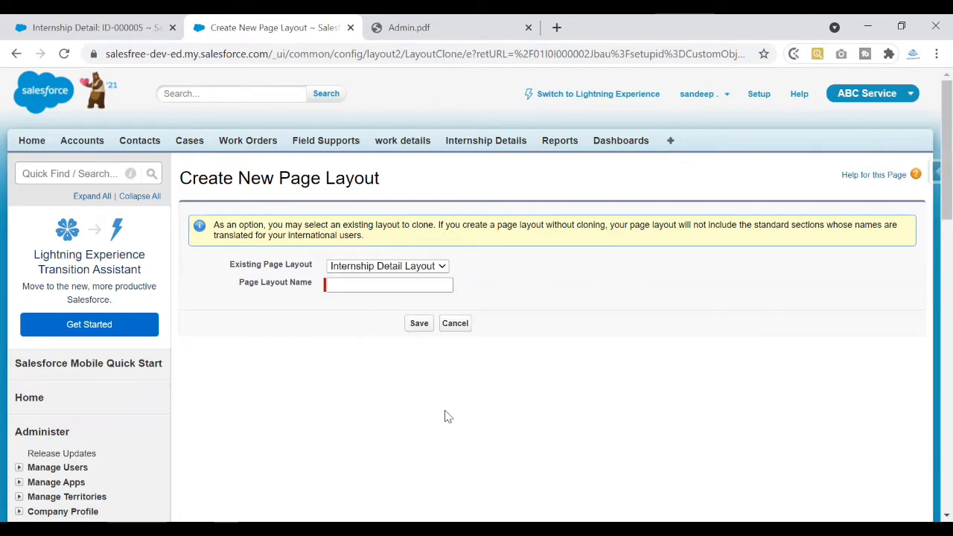
{"action": "left_click_drag", "start_coordinate": [284, 224], "coordinate": [785, 224]}
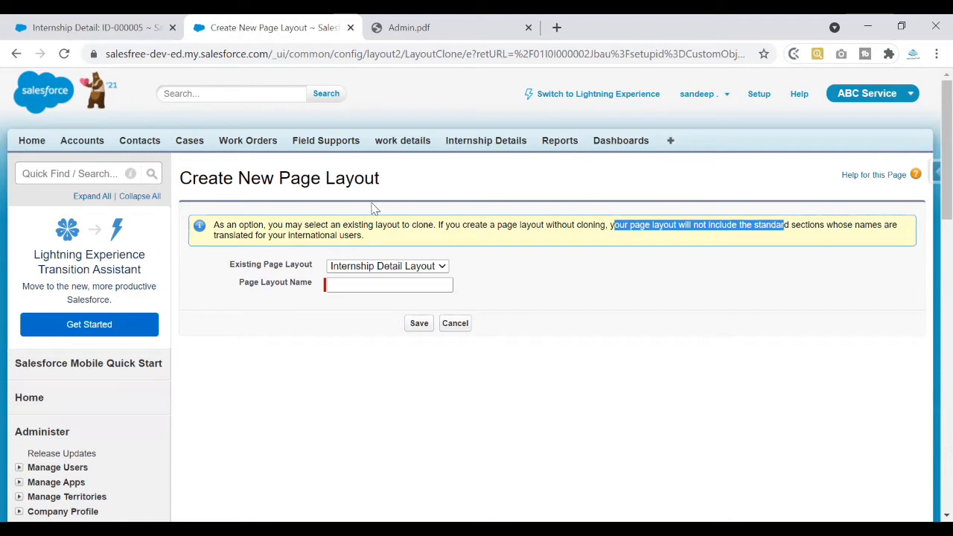
{"action": "left_click", "coordinate": [369, 236]}
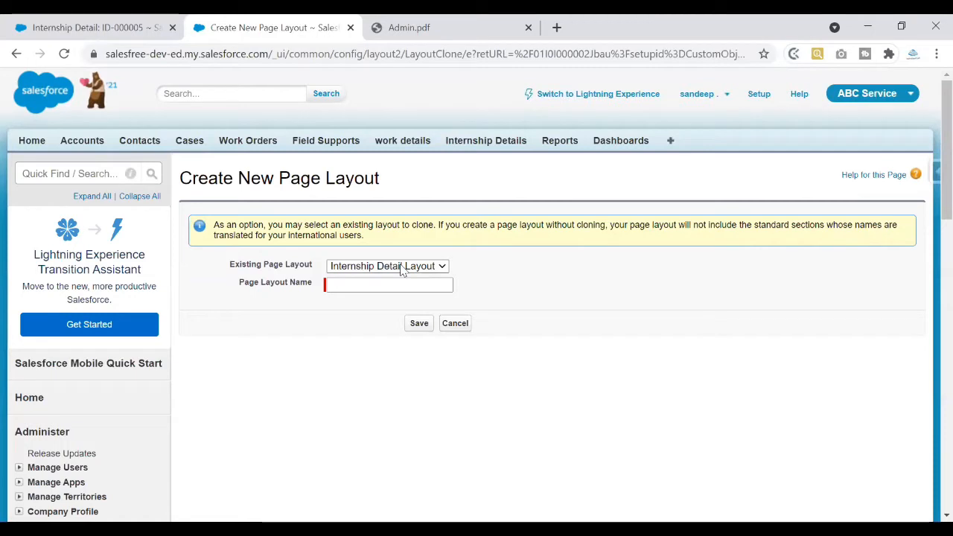
Reset the existing page layout choice to None and select Internship Detail Layout again.
{"action": "left_click", "coordinate": [441, 269]}
{"action": "left_click", "coordinate": [438, 279]}
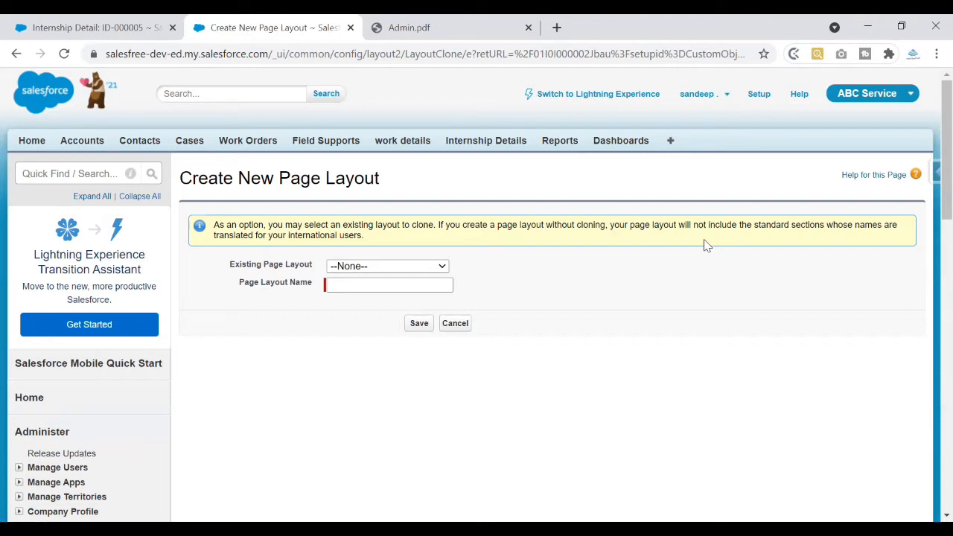
{"action": "left_click", "coordinate": [415, 267]}
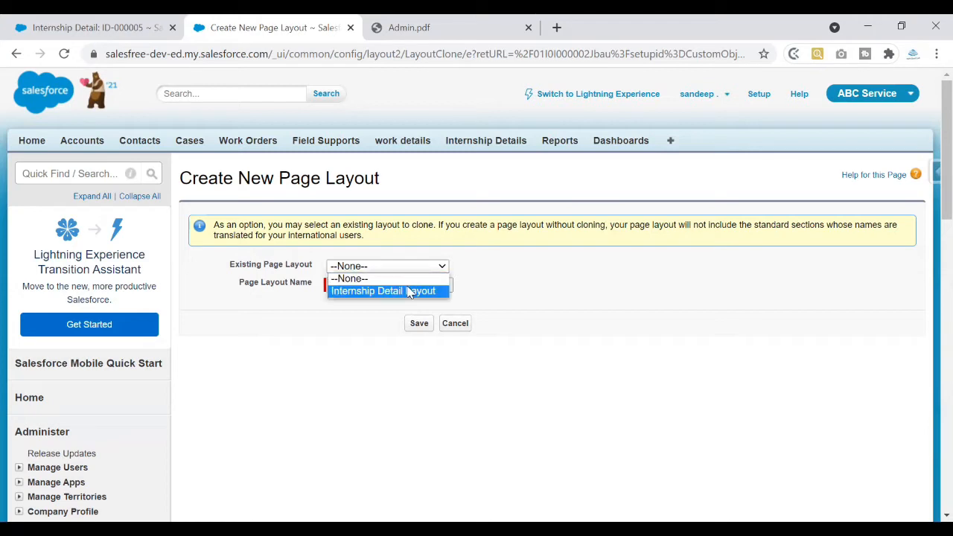
{"action": "left_click", "coordinate": [409, 291]}
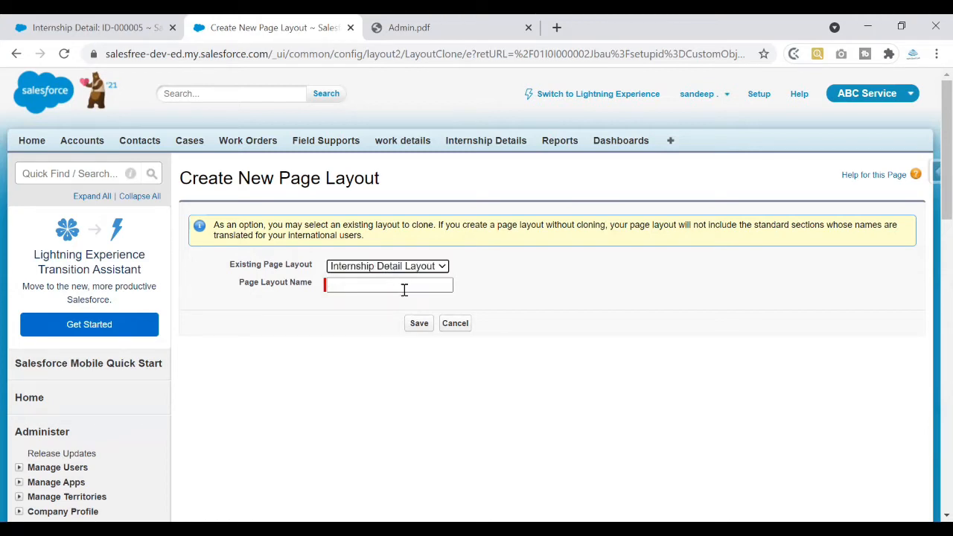
{"action": "left_click", "coordinate": [404, 289]}
{"action": "left_click", "coordinate": [578, 276]}
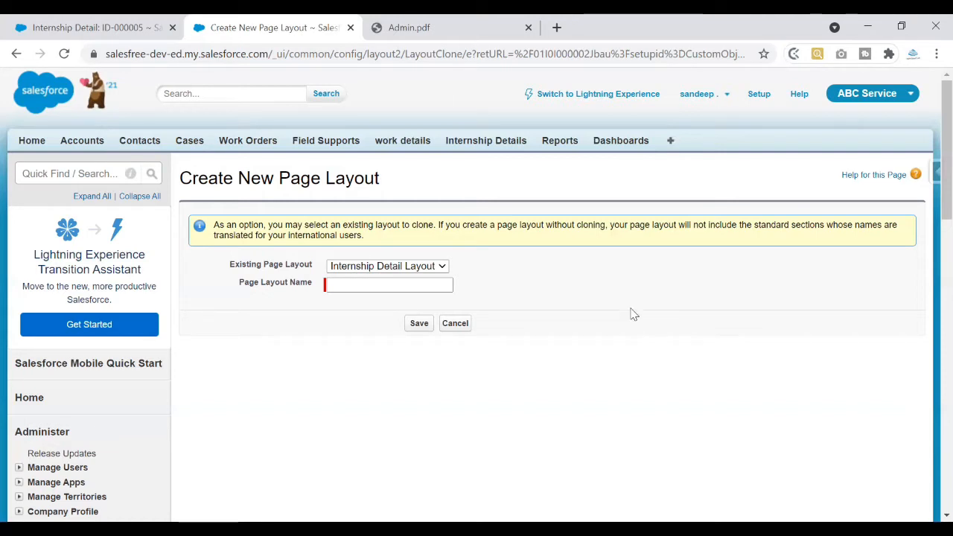
Name the new page layout "Intern New Layout" and save it.
{"action": "left_click", "coordinate": [353, 285]}
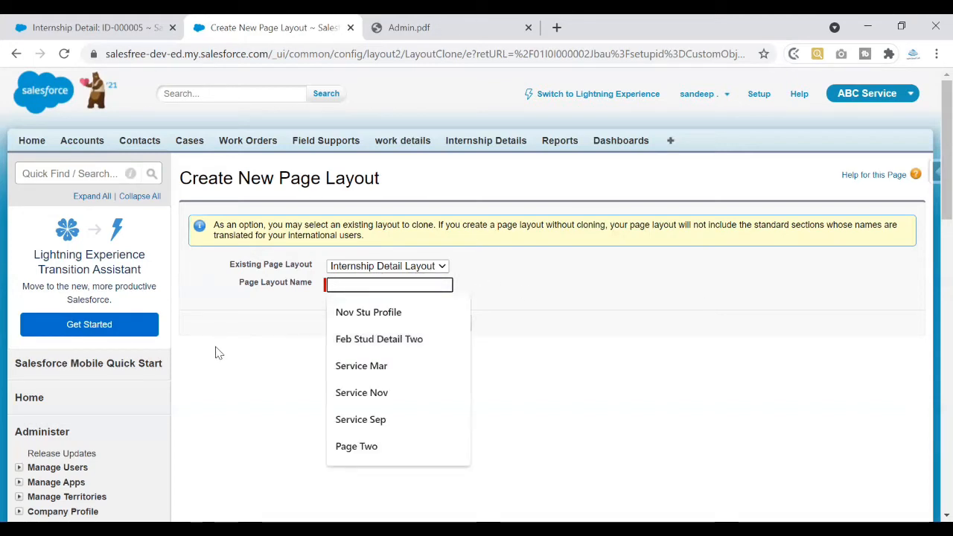
{"action": "type", "text": "Intern"}
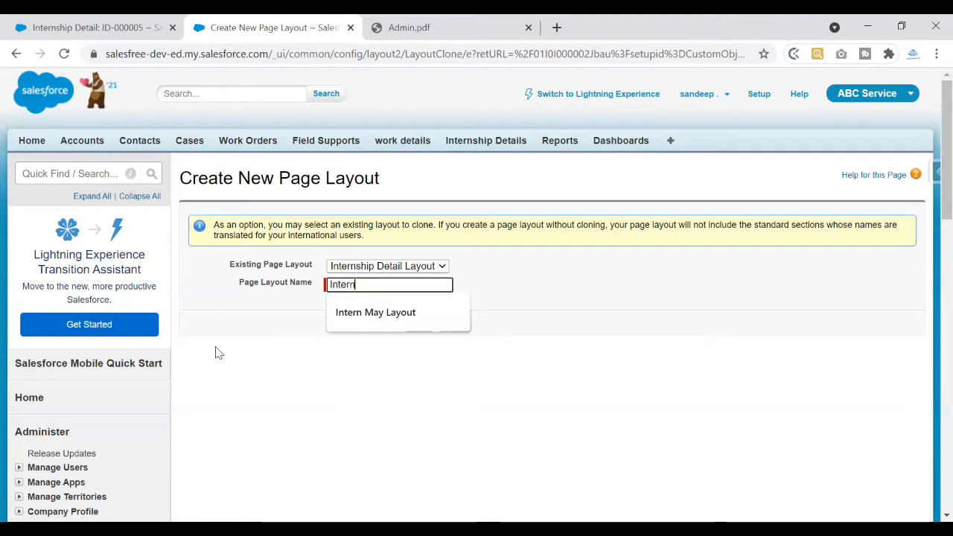
{"action": "type", "text": " New "}
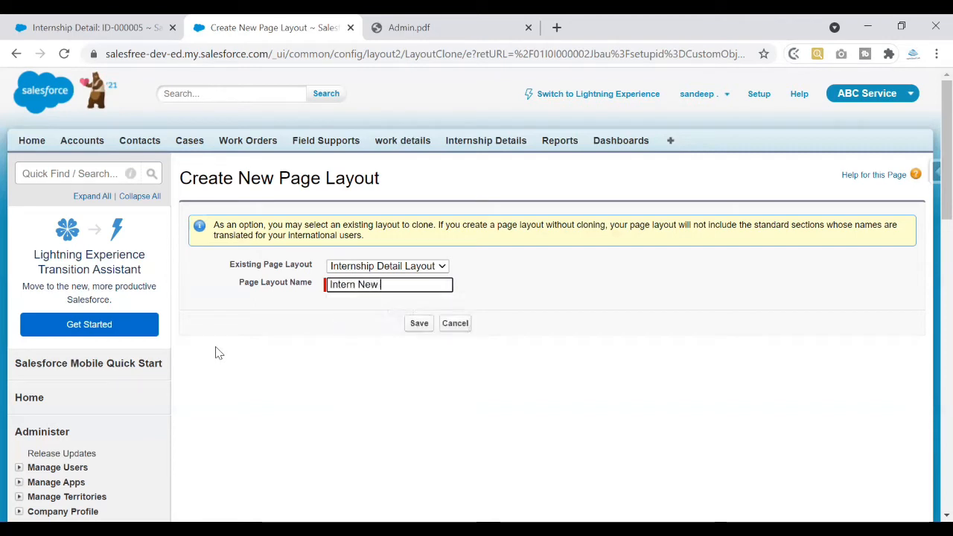
{"action": "type", "text": "Layout"}
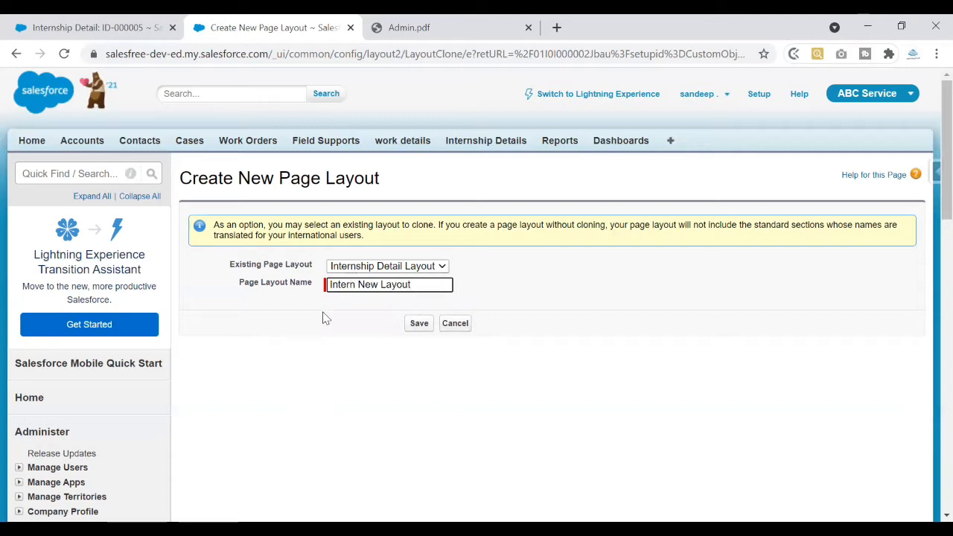
{"action": "left_click_drag", "start_coordinate": [328, 284], "coordinate": [425, 285]}
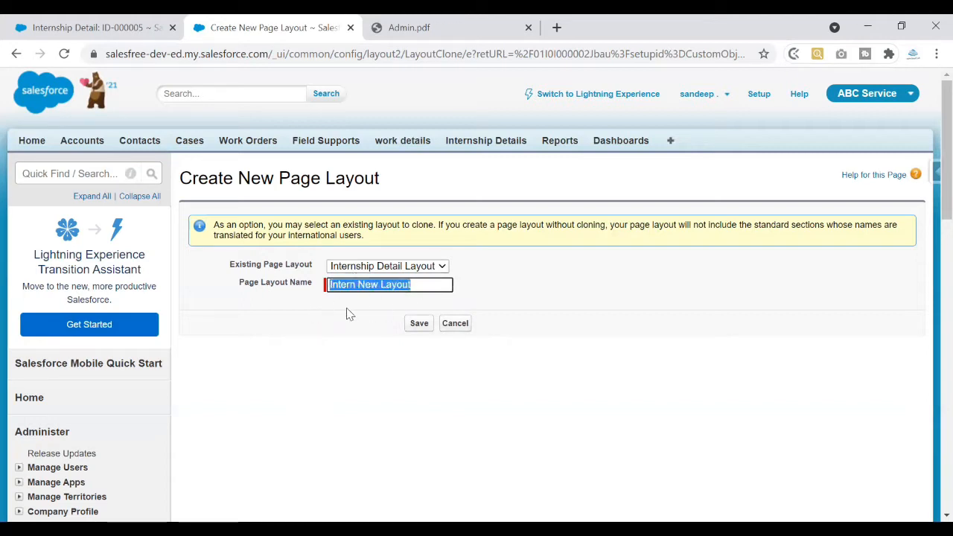
{"action": "left_click", "coordinate": [418, 325]}
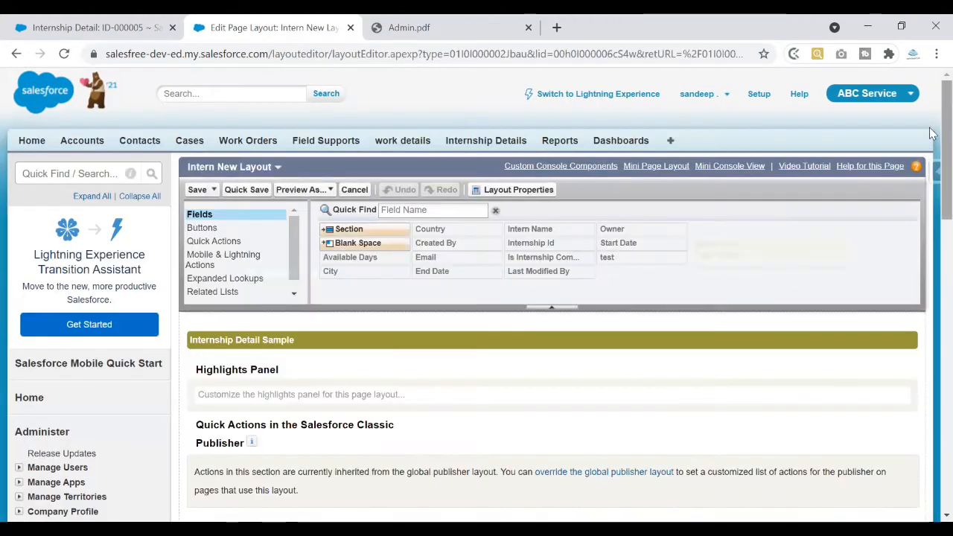
Look through the Intern New Layout in the layout editor, examining its Information and System Information sections and their fields.
{"action": "scroll", "coordinate": [930, 179], "scroll_direction": "down", "scroll_amount": 2}
{"action": "scroll", "coordinate": [930, 179], "scroll_direction": "down", "scroll_amount": 4}
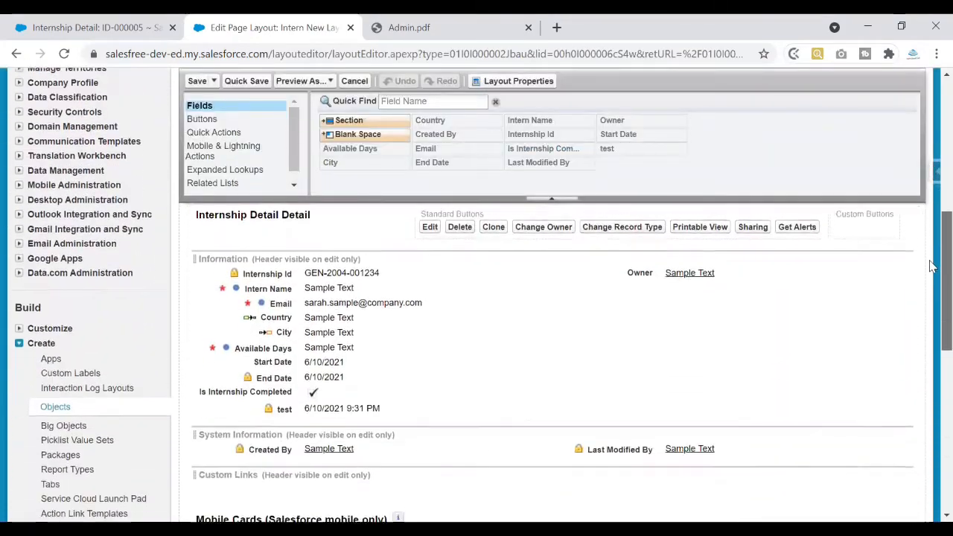
{"action": "scroll", "coordinate": [930, 272], "scroll_direction": "up", "scroll_amount": 1}
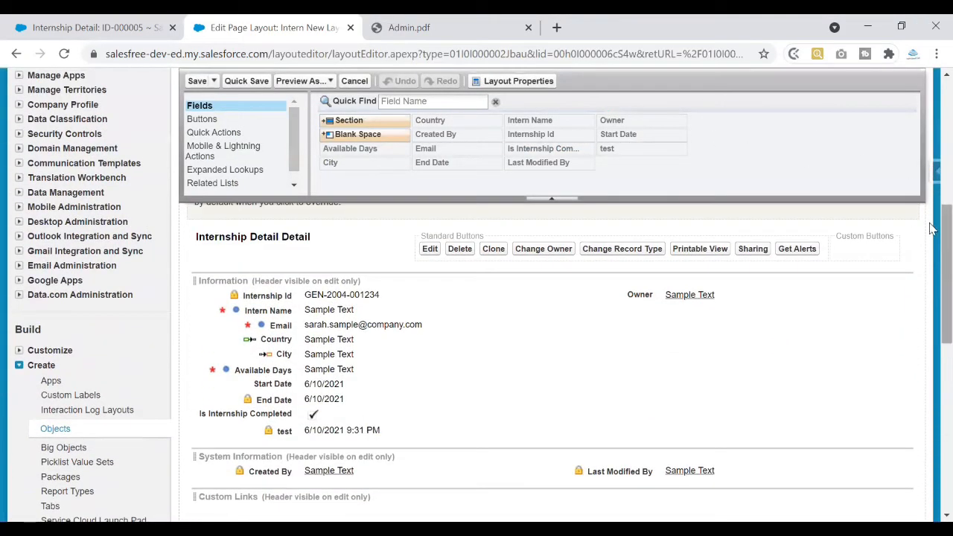
{"action": "scroll", "coordinate": [930, 160], "scroll_direction": "up", "scroll_amount": 1}
{"action": "scroll", "coordinate": [930, 160], "scroll_direction": "up", "scroll_amount": 4}
{"action": "scroll", "coordinate": [930, 186], "scroll_direction": "down", "scroll_amount": 4}
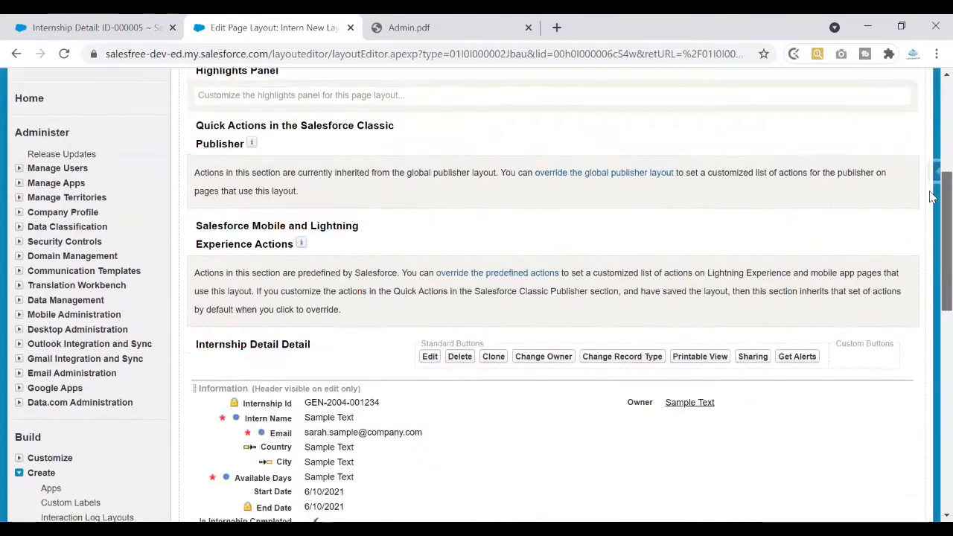
{"action": "left_click_drag", "start_coordinate": [929, 195], "coordinate": [738, 121]}
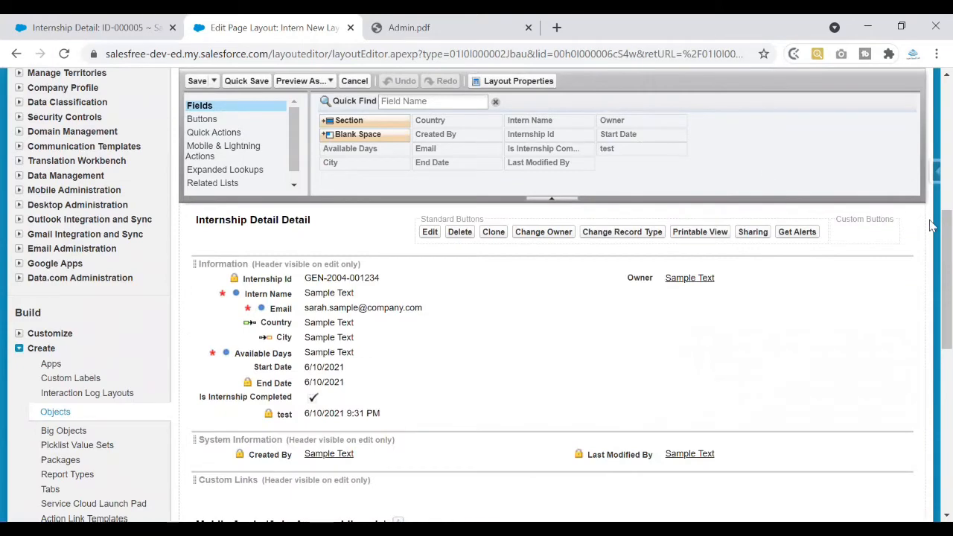
{"action": "left_click_drag", "start_coordinate": [929, 239], "coordinate": [930, 248]}
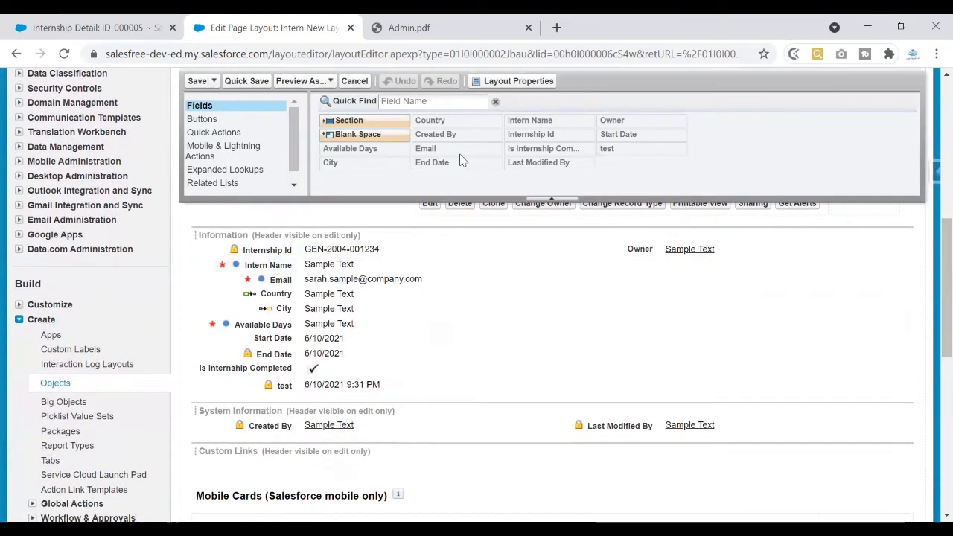
Compare the fields in the layout editor's palette with those placed in the Information section of Intern New Layout.
{"action": "scroll", "coordinate": [268, 105], "scroll_direction": "up", "scroll_amount": 3}
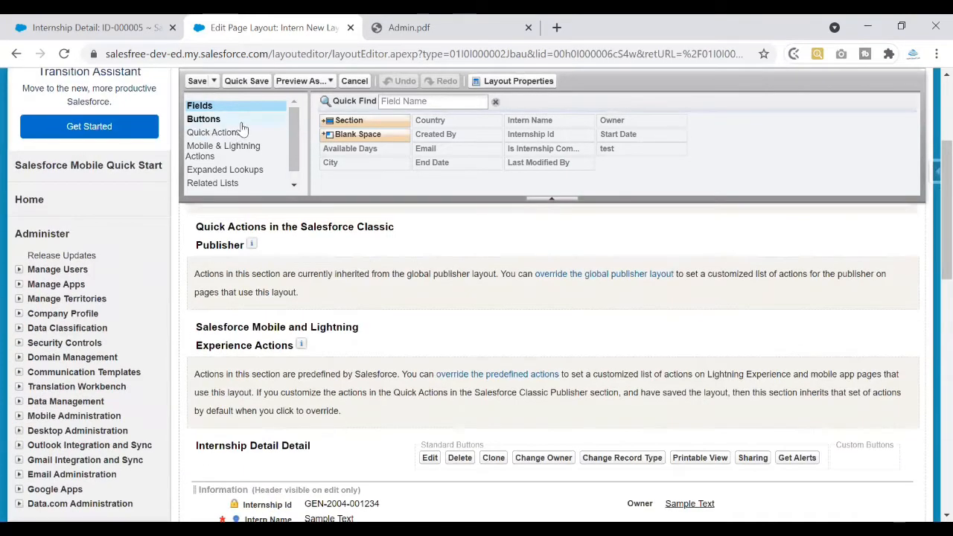
{"action": "mouse_move", "coordinate": [294, 130]}
{"action": "left_mouse_down"}
{"action": "mouse_move", "coordinate": [297, 142]}
{"action": "mouse_move", "coordinate": [301, 120]}
{"action": "left_mouse_up"}
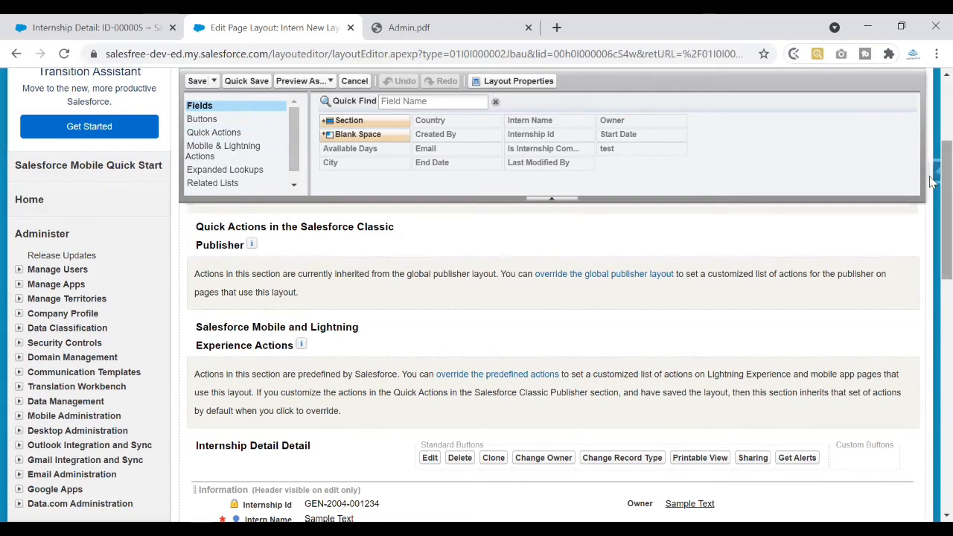
{"action": "scroll", "coordinate": [929, 183], "scroll_direction": "down", "scroll_amount": 3}
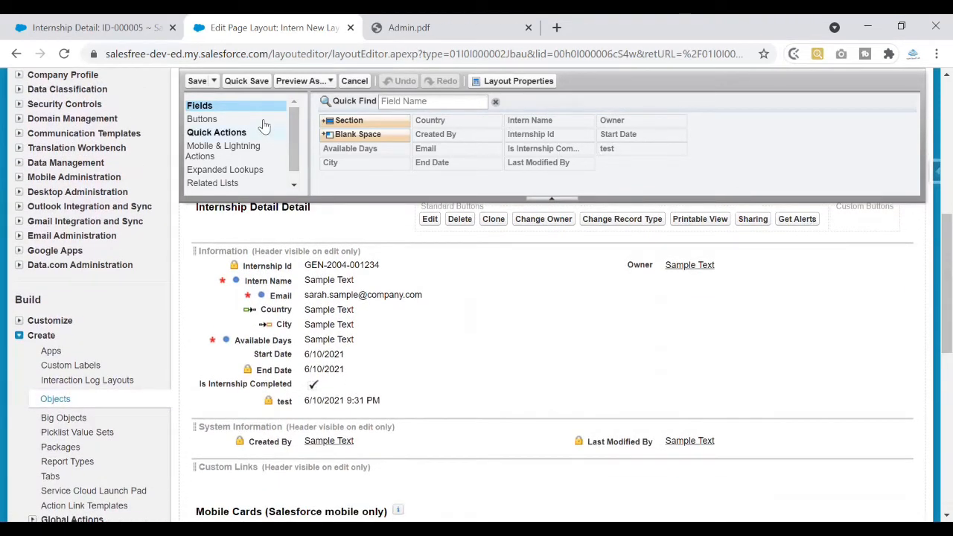
{"action": "scroll", "coordinate": [272, 116], "scroll_direction": "up", "scroll_amount": 3}
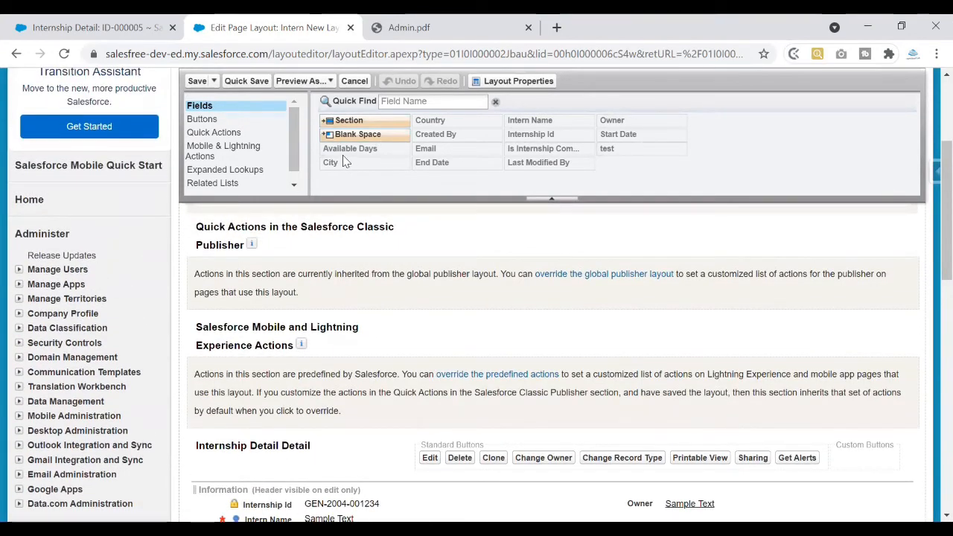
{"action": "scroll", "coordinate": [356, 162], "scroll_direction": "down", "scroll_amount": 1}
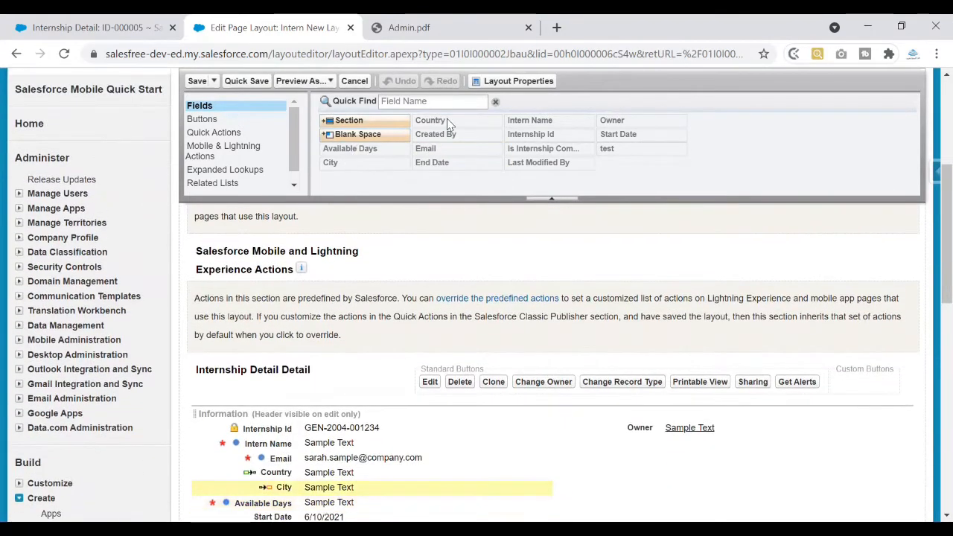
{"action": "scroll", "coordinate": [446, 138], "scroll_direction": "down", "scroll_amount": 2}
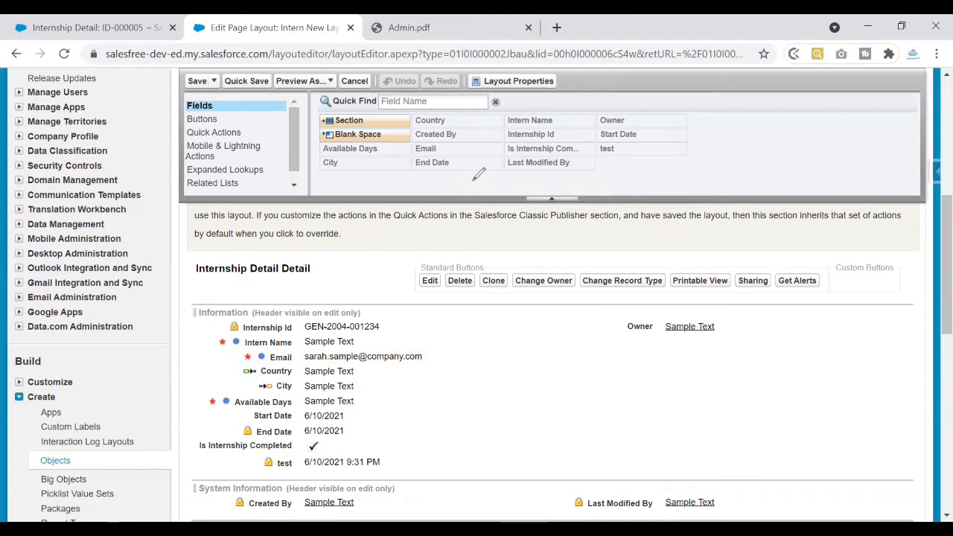
{"action": "mouse_move", "coordinate": [478, 174]}
{"action": "left_mouse_down"}
{"action": "mouse_move", "coordinate": [687, 175]}
{"action": "mouse_move", "coordinate": [684, 163]}
{"action": "left_mouse_up"}
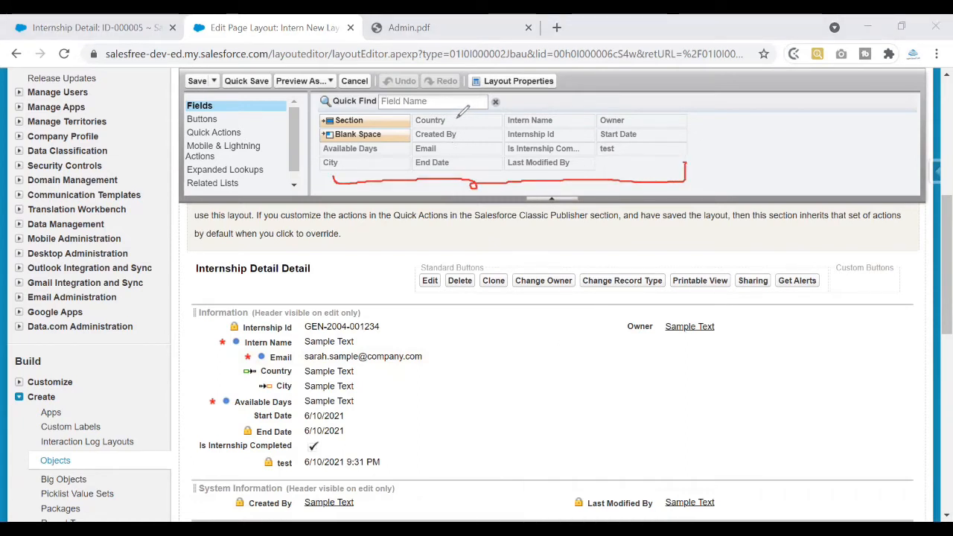
{"action": "mouse_move", "coordinate": [696, 163]}
{"action": "left_mouse_down"}
{"action": "mouse_move", "coordinate": [696, 176]}
{"action": "mouse_move", "coordinate": [704, 163]}
{"action": "left_mouse_up"}
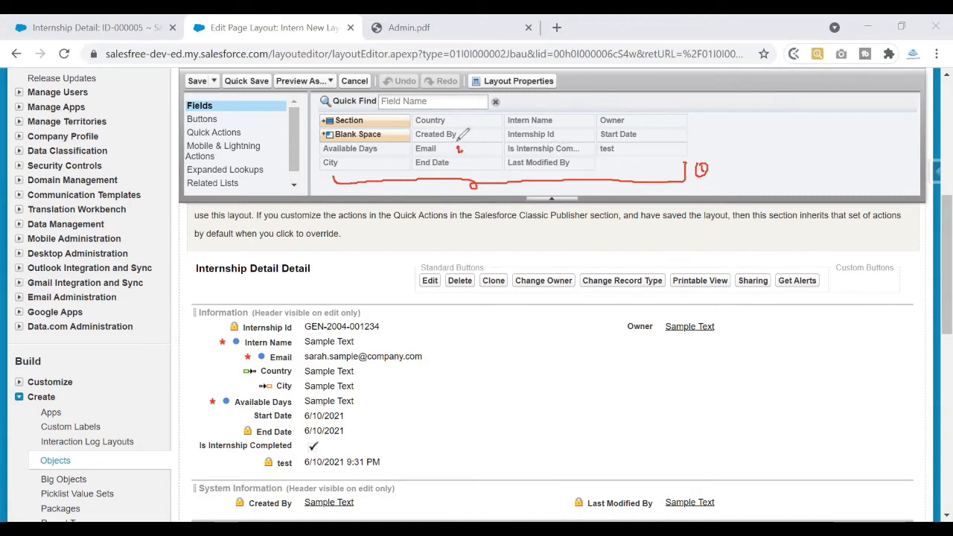
{"action": "left_click_drag", "start_coordinate": [457, 143], "coordinate": [455, 152]}
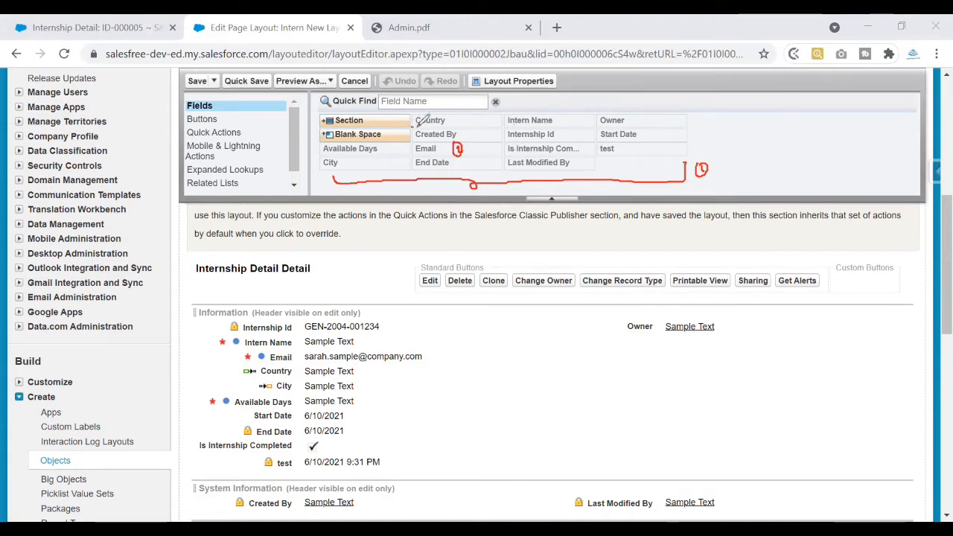
{"action": "left_click_drag", "start_coordinate": [412, 124], "coordinate": [503, 114]}
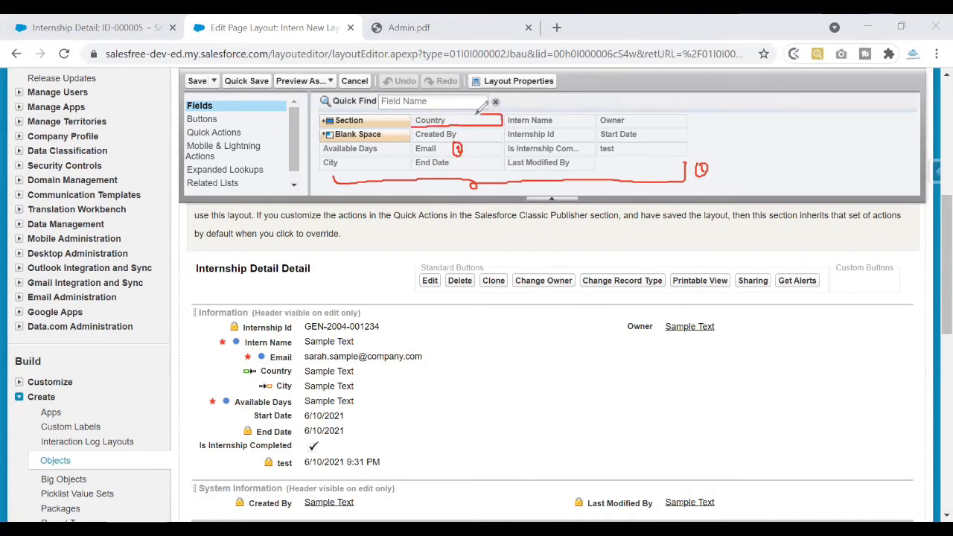
{"action": "left_click_drag", "start_coordinate": [409, 115], "coordinate": [412, 124]}
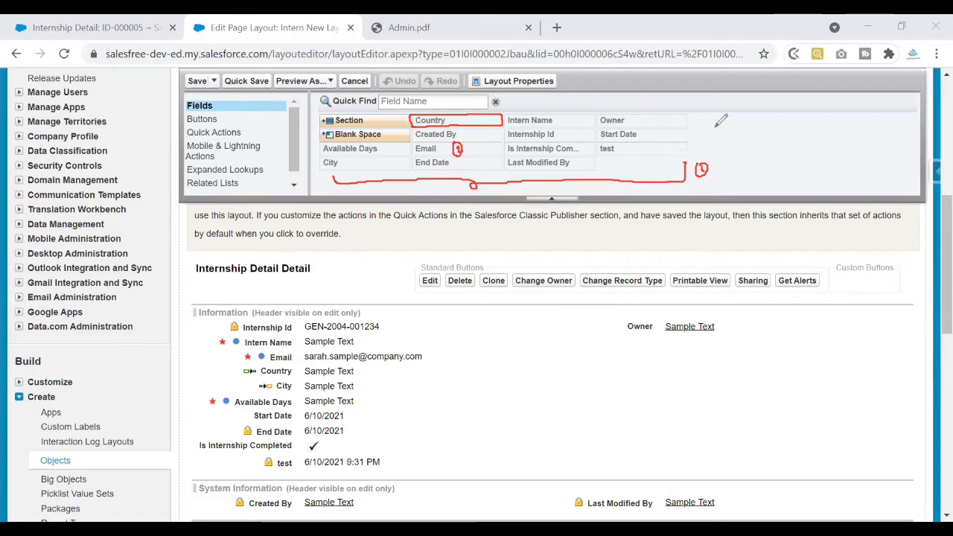
{"action": "mouse_move", "coordinate": [711, 128]}
{"action": "left_mouse_down"}
{"action": "mouse_move", "coordinate": [750, 117]}
{"action": "mouse_move", "coordinate": [748, 130]}
{"action": "left_mouse_up"}
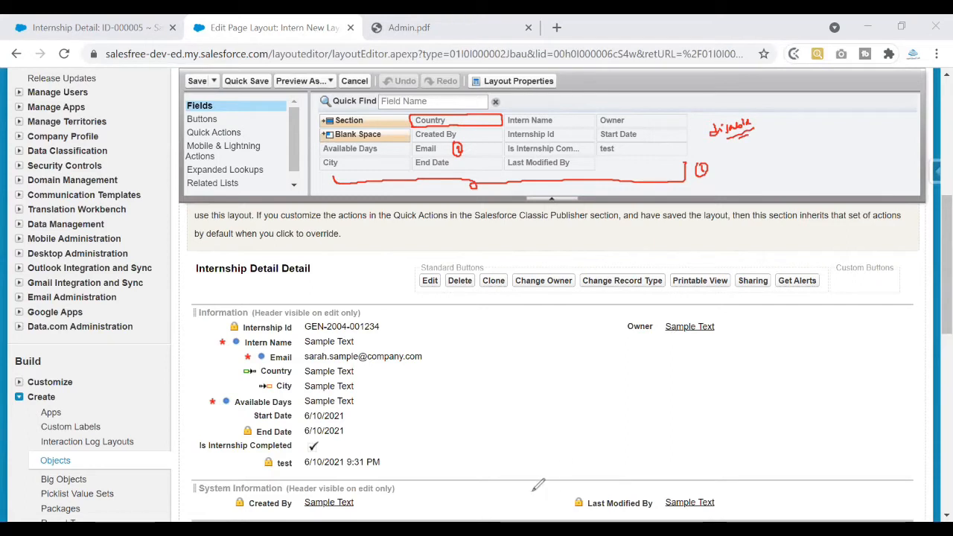
Check the Internship Id and Is Internship Completed palette entries and locate the End Date field on the layout.
{"action": "double_click", "coordinate": [530, 135]}
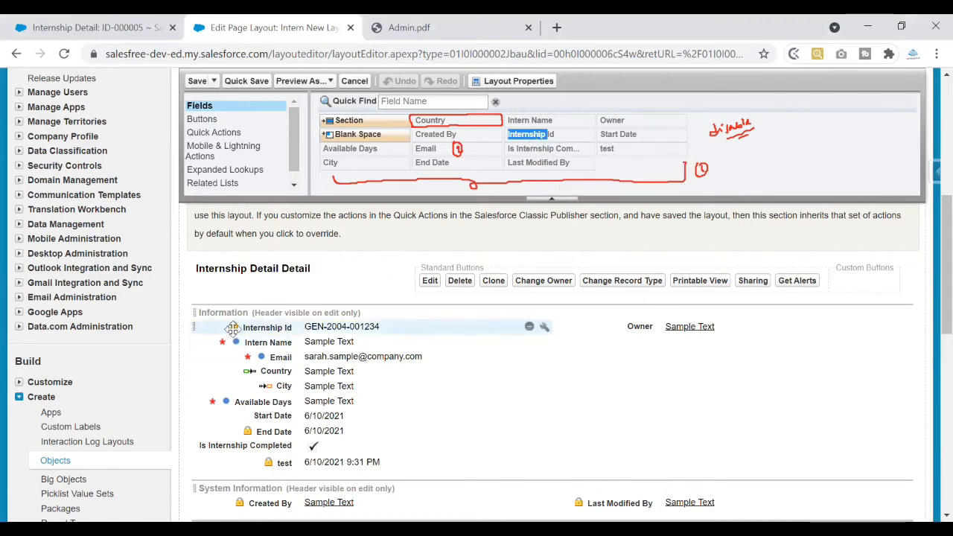
{"action": "left_click", "coordinate": [541, 153]}
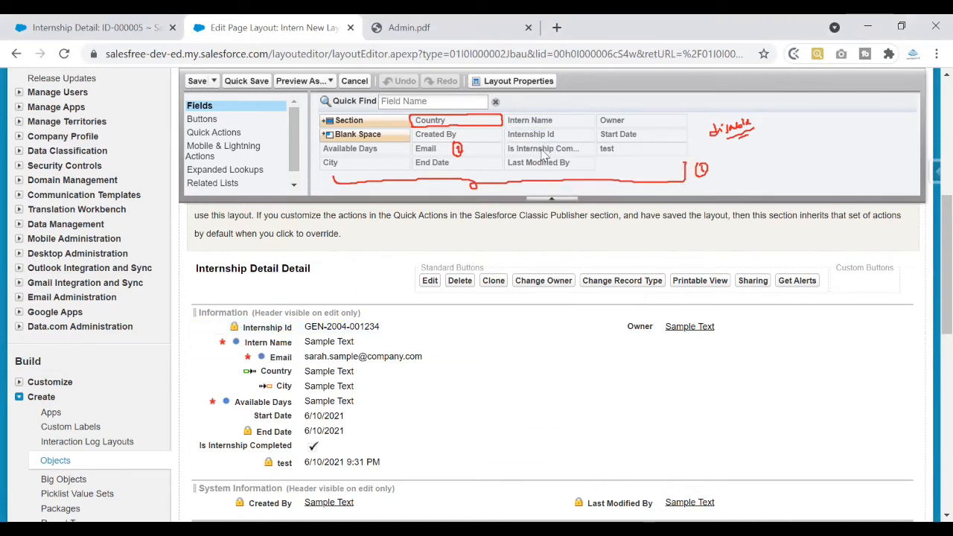
{"action": "left_click", "coordinate": [433, 163]}
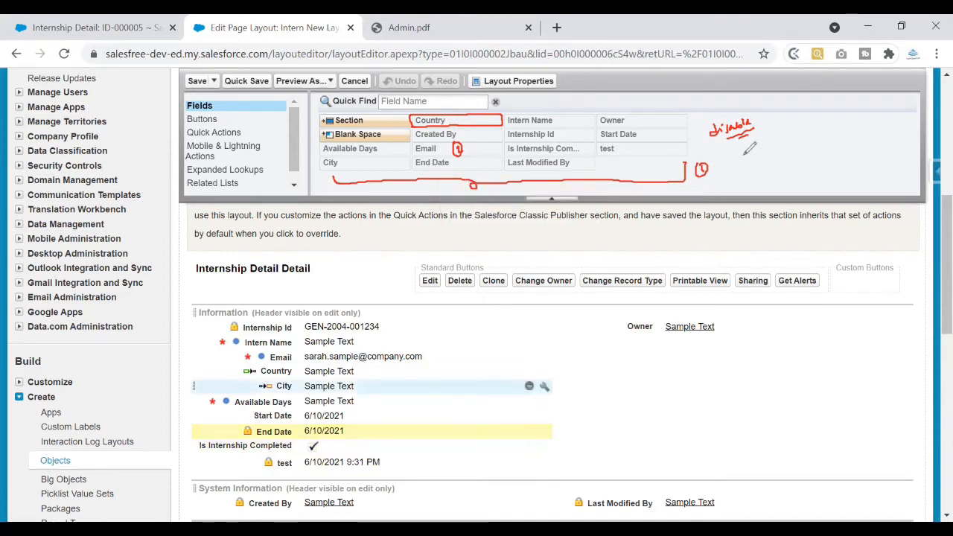
{"action": "left_click_drag", "start_coordinate": [744, 154], "coordinate": [743, 152]}
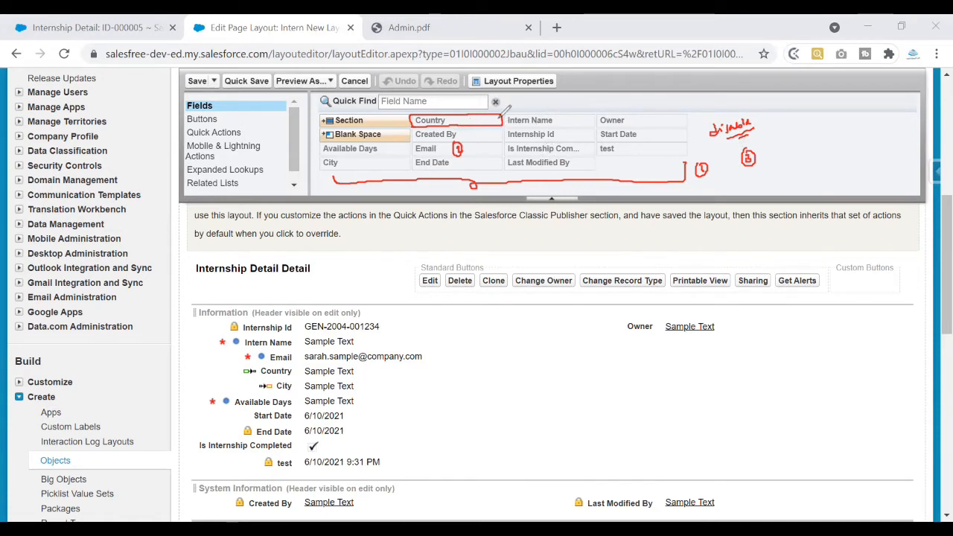
{"action": "mouse_move", "coordinate": [513, 108]}
{"action": "left_mouse_down"}
{"action": "mouse_move", "coordinate": [524, 104]}
{"action": "mouse_move", "coordinate": [513, 117]}
{"action": "mouse_move", "coordinate": [592, 91]}
{"action": "left_mouse_up"}
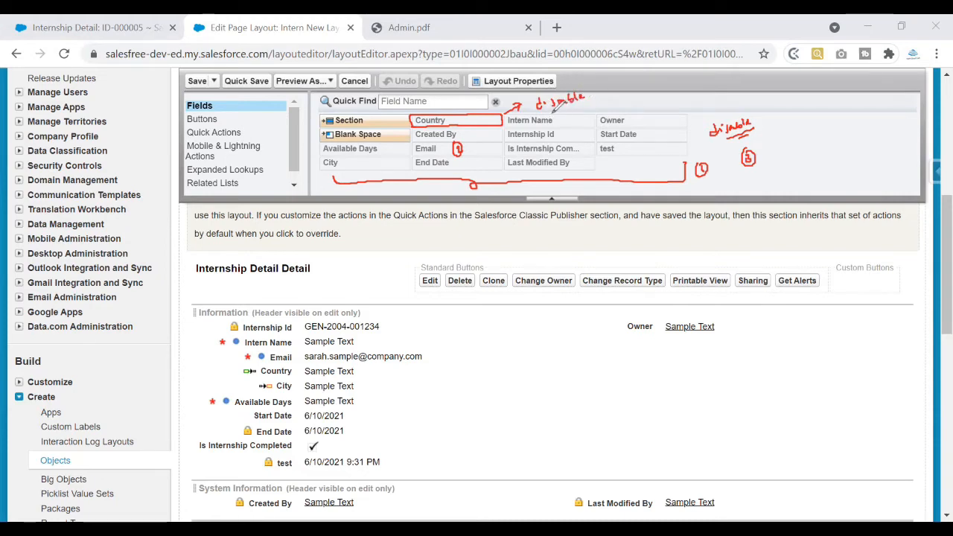
{"action": "left_click_drag", "start_coordinate": [544, 112], "coordinate": [594, 99]}
{"action": "mouse_move", "coordinate": [568, 112]}
{"action": "left_mouse_down"}
{"action": "mouse_move", "coordinate": [584, 128]}
{"action": "mouse_move", "coordinate": [596, 240]}
{"action": "mouse_move", "coordinate": [441, 347]}
{"action": "left_mouse_up"}
{"action": "left_click_drag", "start_coordinate": [430, 338], "coordinate": [429, 346]}
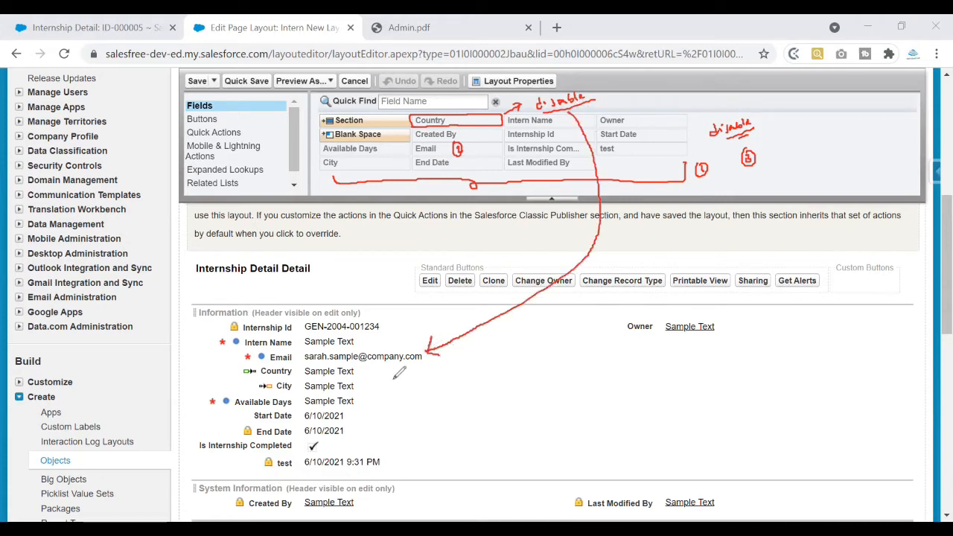
{"action": "key", "text": "ctrl+z"}
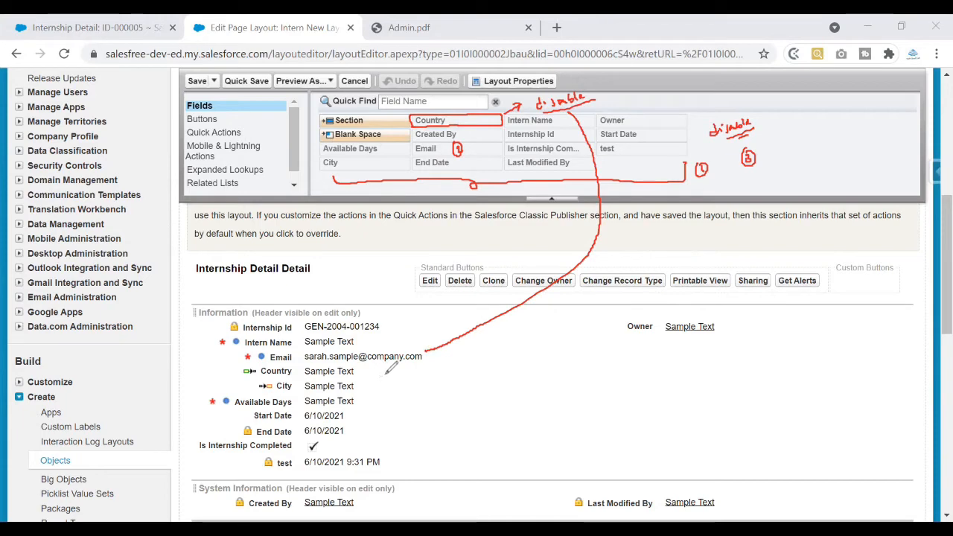
{"action": "key", "text": "ctrl+z"}
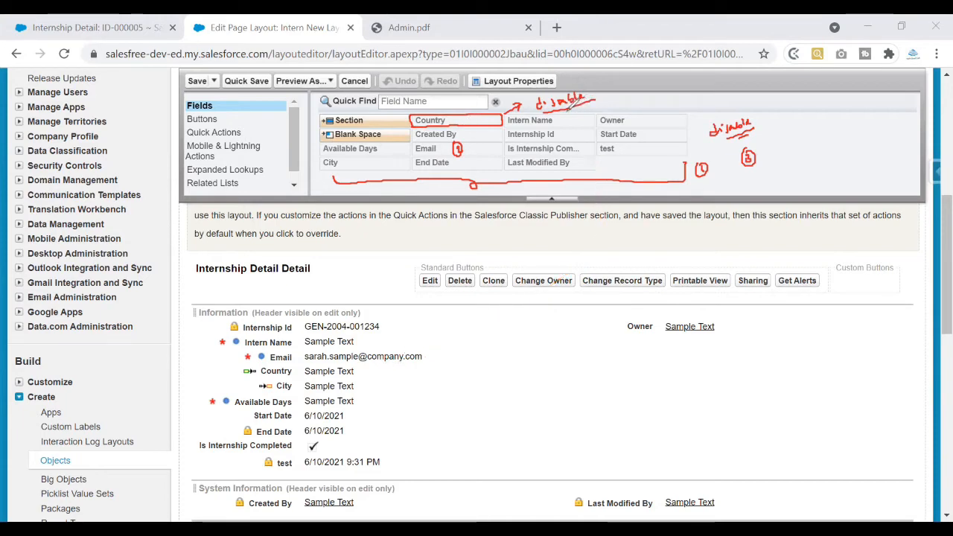
{"action": "mouse_move", "coordinate": [568, 102]}
{"action": "left_mouse_down"}
{"action": "mouse_move", "coordinate": [581, 138]}
{"action": "mouse_move", "coordinate": [575, 198]}
{"action": "mouse_move", "coordinate": [408, 363]}
{"action": "mouse_move", "coordinate": [366, 377]}
{"action": "left_mouse_up"}
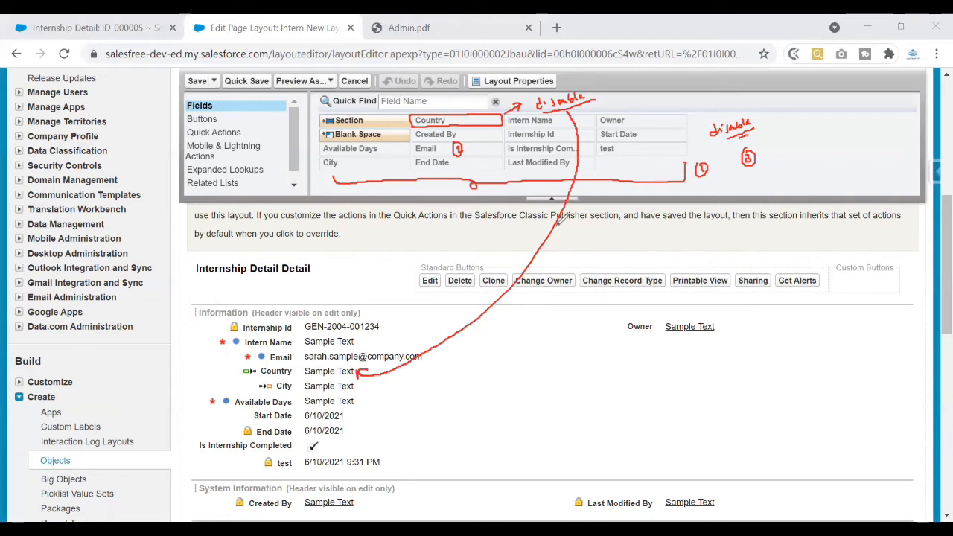
Locate the Country field on the layout from its palette entry and remove it from the Information section.
{"action": "double_click", "coordinate": [439, 123]}
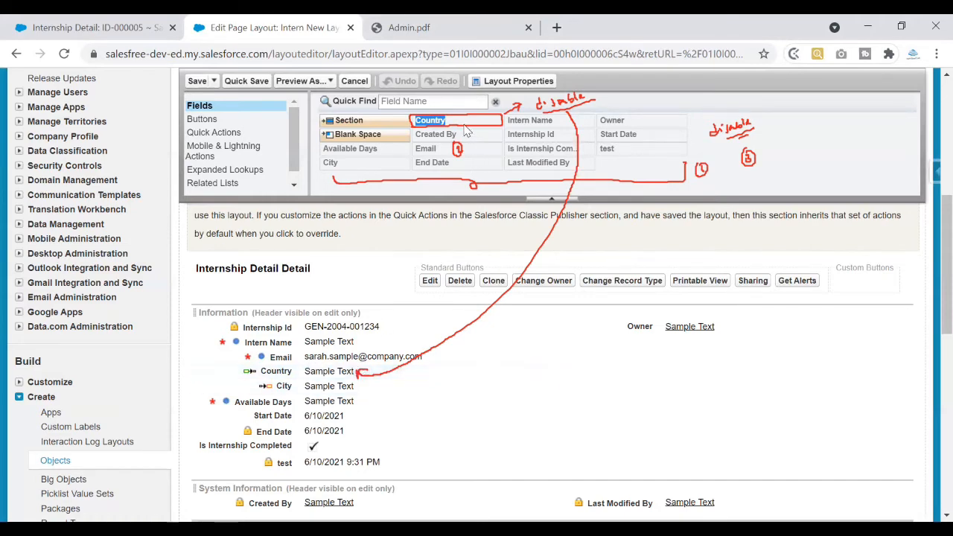
{"action": "mouse_move", "coordinate": [466, 130]}
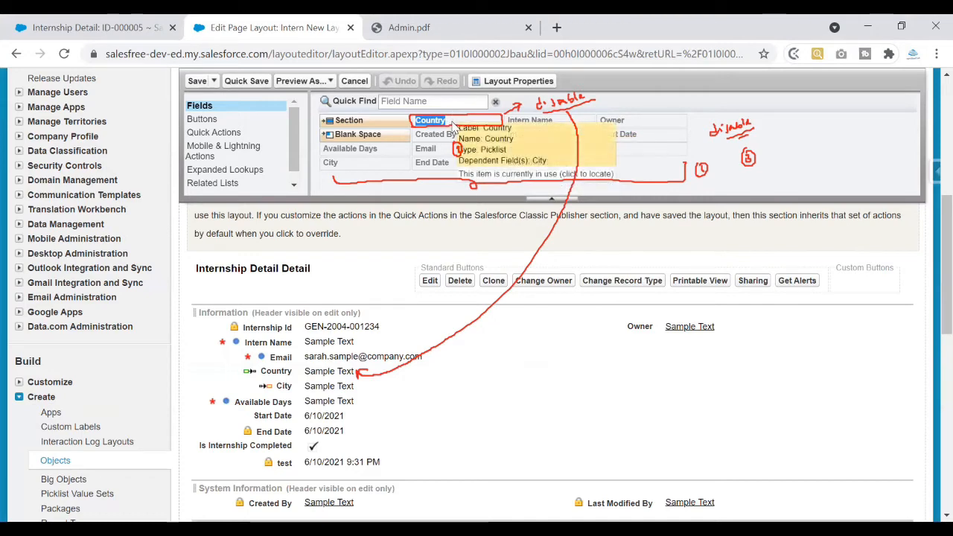
{"action": "left_click", "coordinate": [440, 123]}
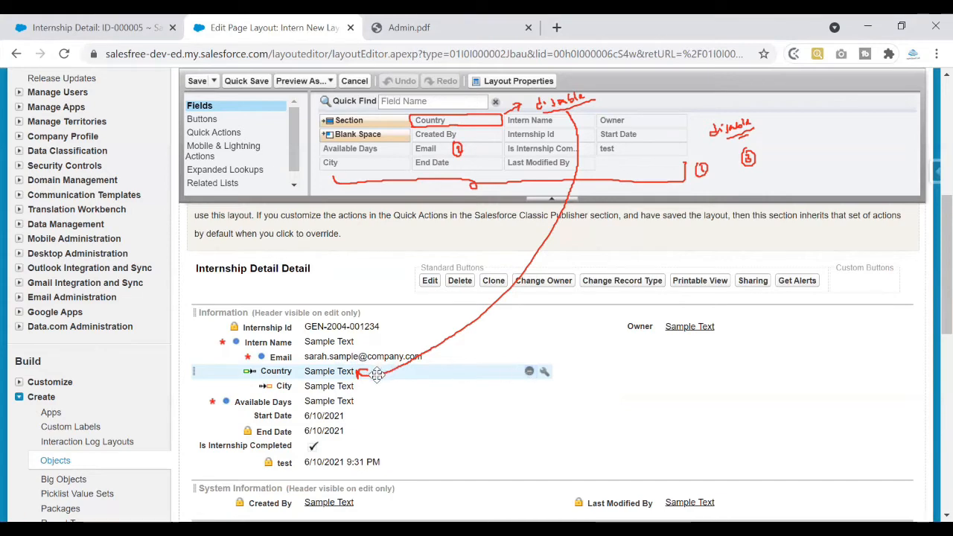
{"action": "left_click", "coordinate": [530, 372]}
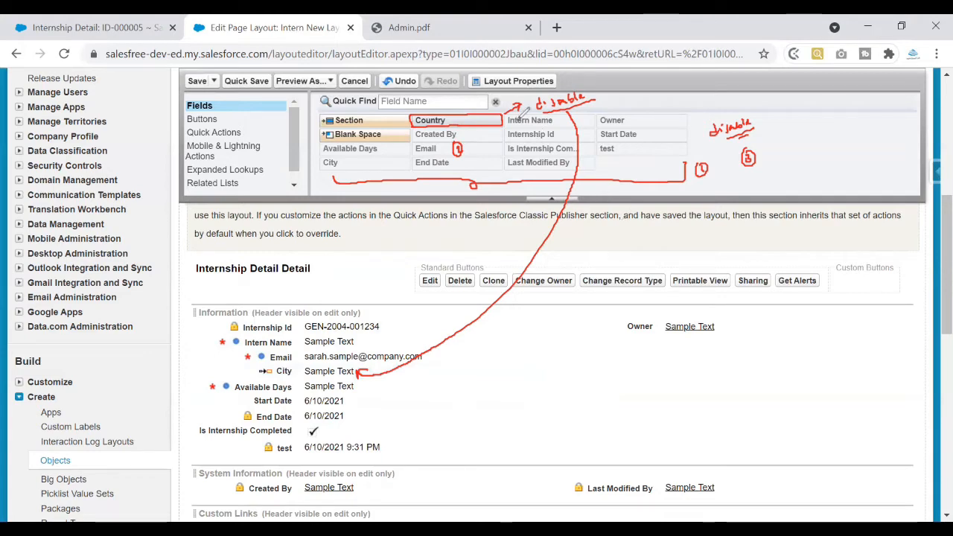
{"action": "left_click", "coordinate": [517, 120]}
{"action": "left_click_drag", "start_coordinate": [486, 115], "coordinate": [532, 105]}
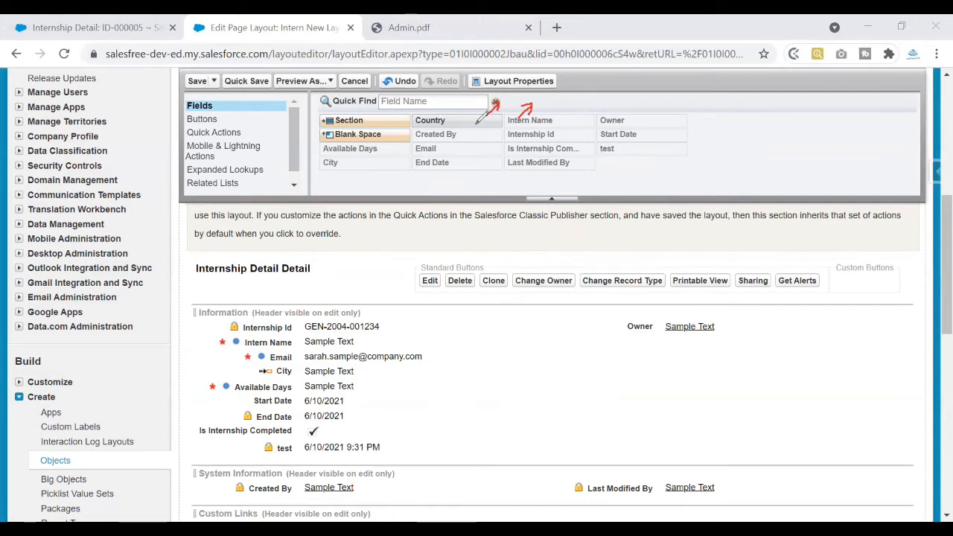
{"action": "left_click_drag", "start_coordinate": [508, 93], "coordinate": [510, 99]}
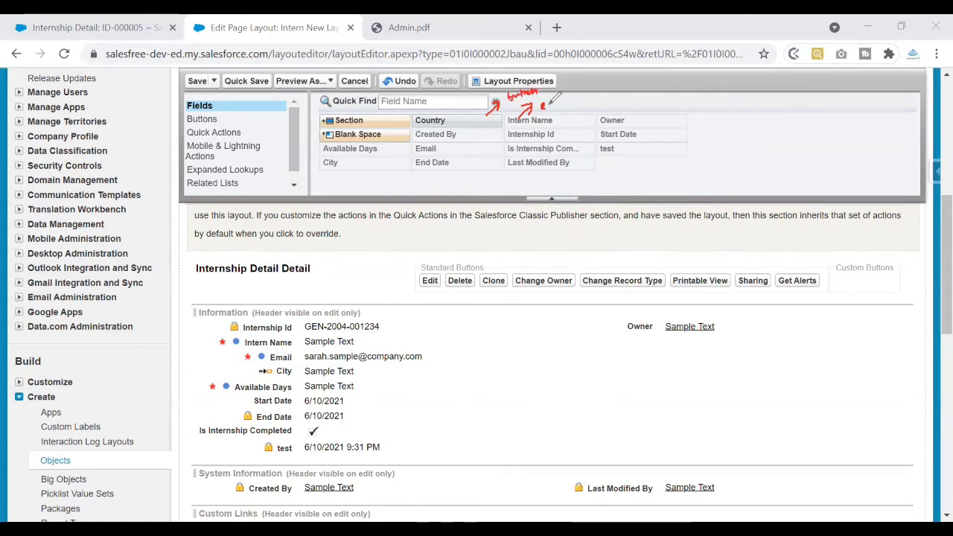
{"action": "left_click_drag", "start_coordinate": [550, 104], "coordinate": [582, 93]}
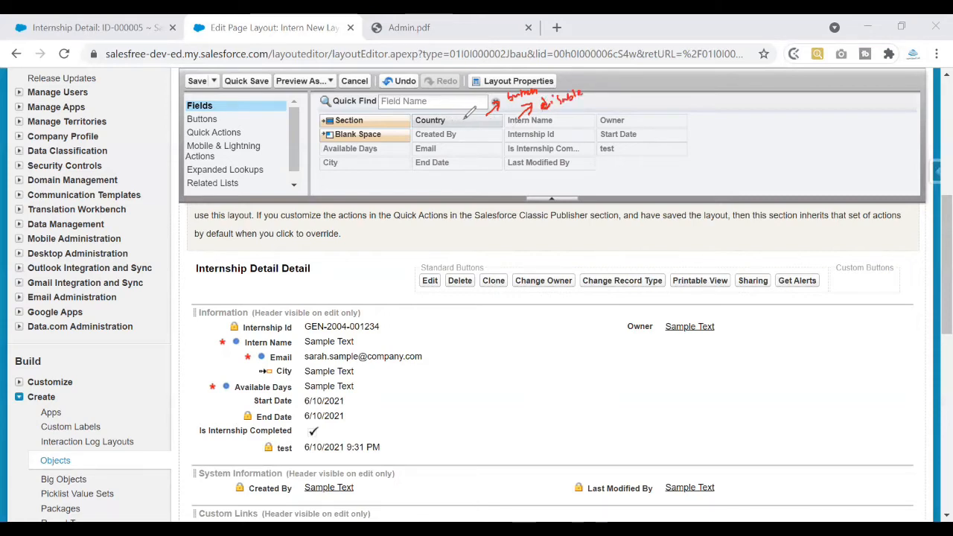
{"action": "left_click_drag", "start_coordinate": [463, 121], "coordinate": [471, 118]}
{"action": "left_click_drag", "start_coordinate": [472, 117], "coordinate": [475, 121]}
{"action": "left_click_drag", "start_coordinate": [571, 120], "coordinate": [579, 117]}
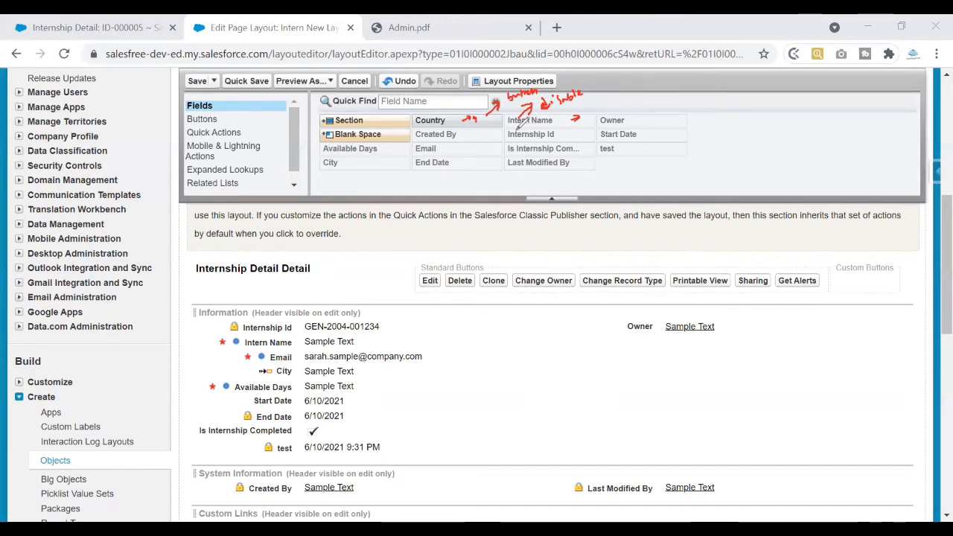
{"action": "left_click", "coordinate": [664, 225]}
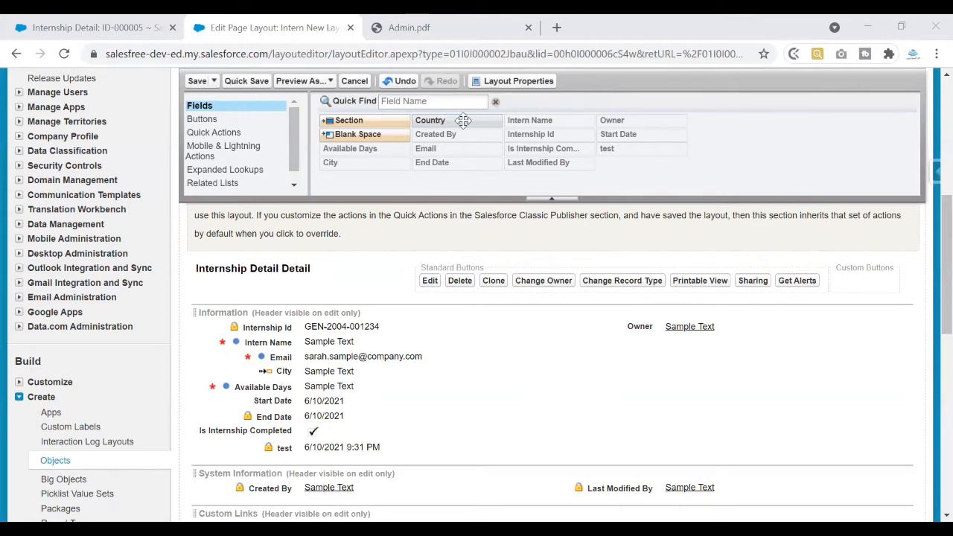
Add the Country field below Owner in the Information section's second column and move the City field directly beneath it.
{"action": "mouse_move", "coordinate": [470, 120]}
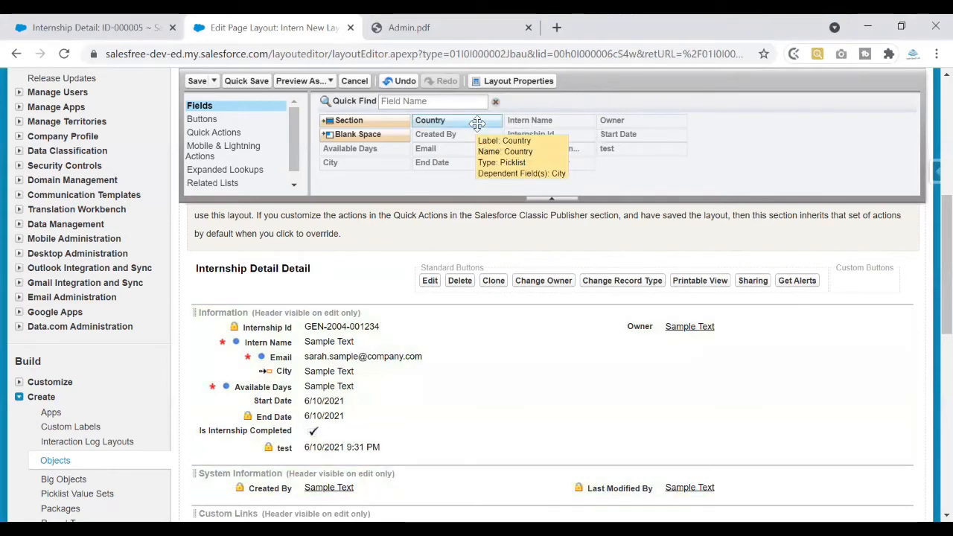
{"action": "left_click_drag", "start_coordinate": [476, 120], "coordinate": [608, 357]}
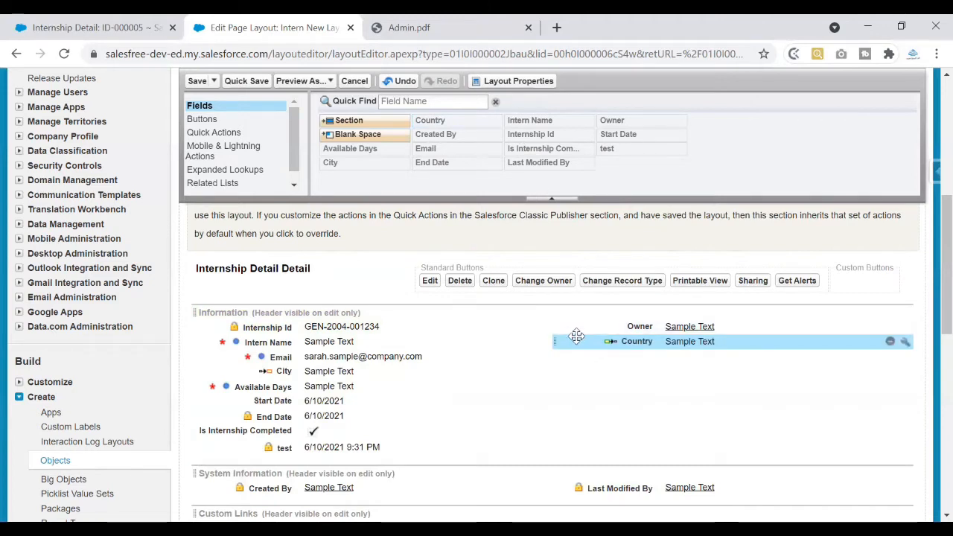
{"action": "left_click_drag", "start_coordinate": [578, 342], "coordinate": [577, 346]}
{"action": "left_click_drag", "start_coordinate": [304, 371], "coordinate": [606, 358]}
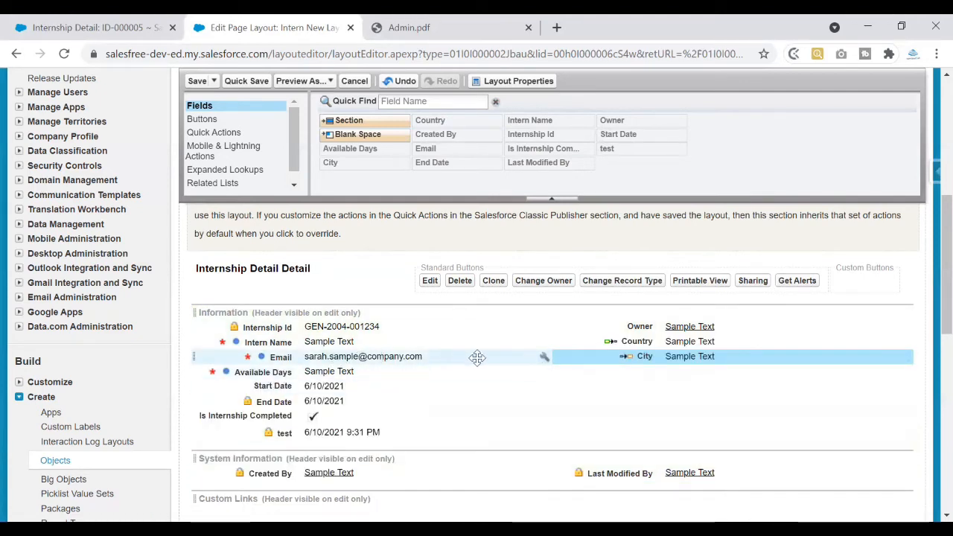
{"action": "mouse_move", "coordinate": [623, 355]}
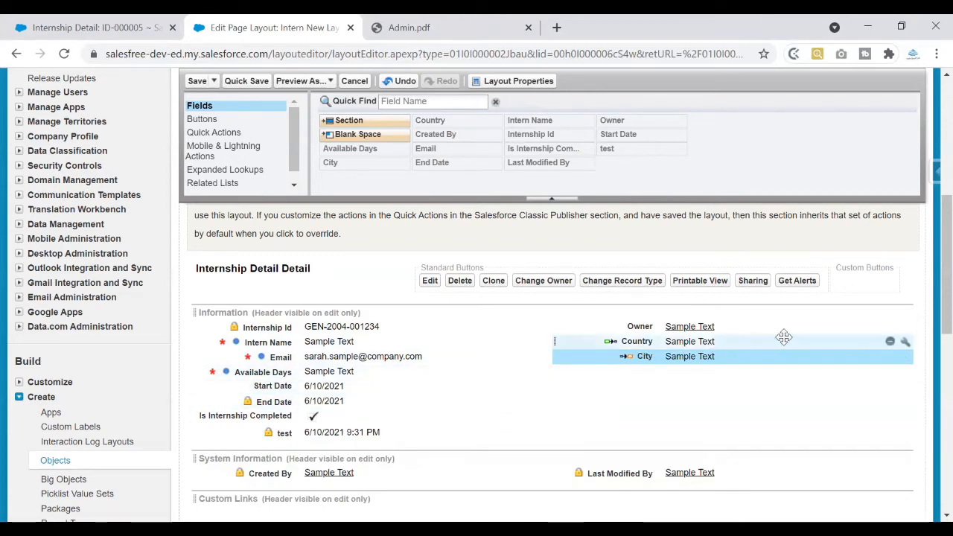
Open the Country field's properties from the Information section to examine the Read-Only and Required options.
{"action": "left_click", "coordinate": [905, 343]}
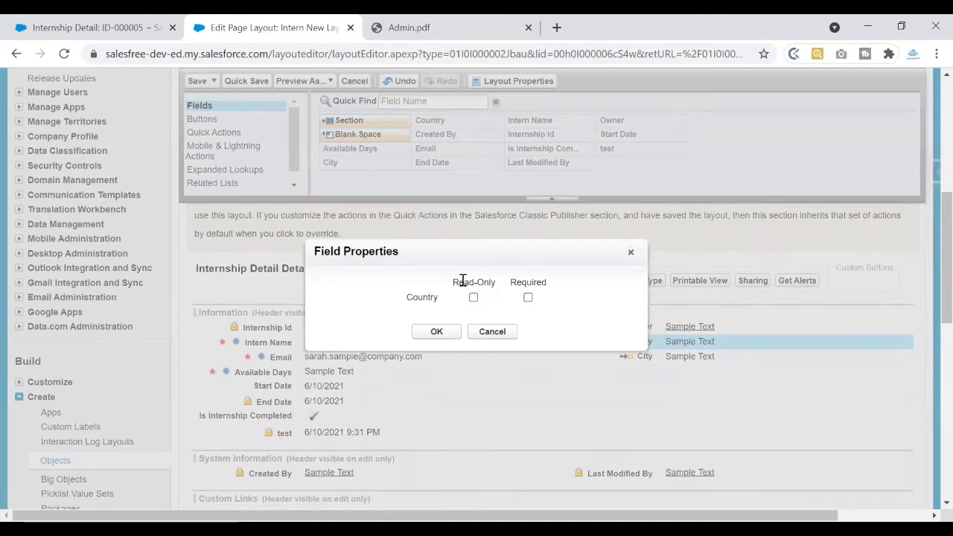
{"action": "left_click_drag", "start_coordinate": [454, 284], "coordinate": [502, 287]}
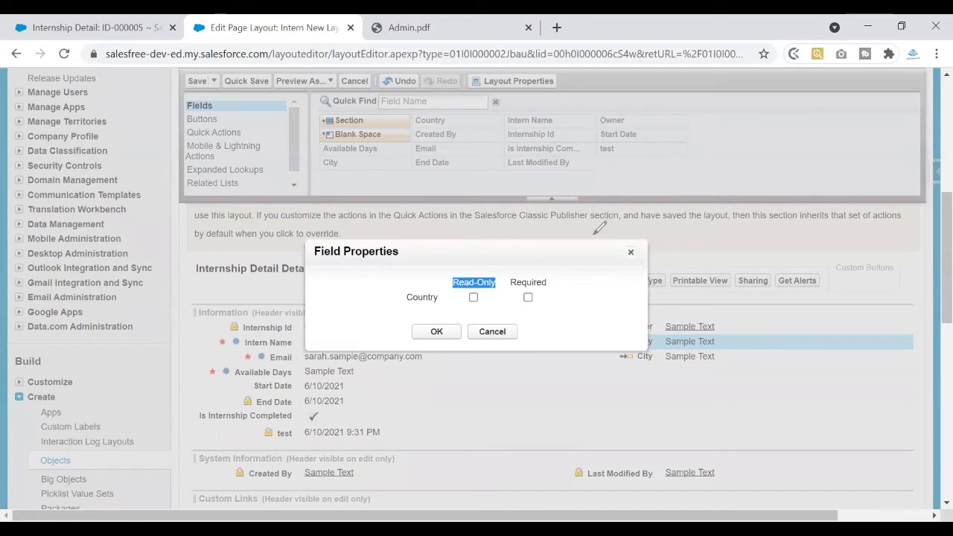
{"action": "mouse_move", "coordinate": [449, 262]}
{"action": "left_mouse_down"}
{"action": "mouse_move", "coordinate": [506, 241]}
{"action": "mouse_move", "coordinate": [503, 256]}
{"action": "left_mouse_up"}
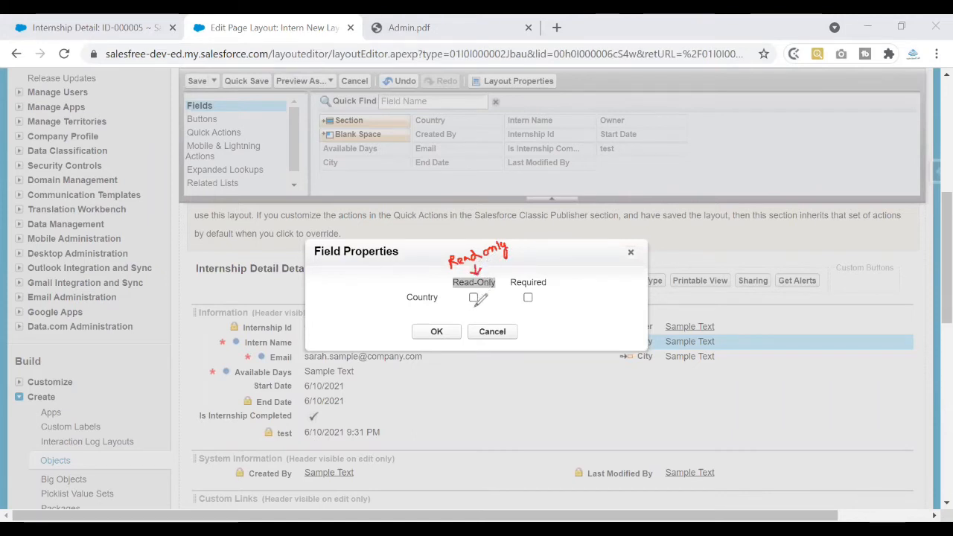
{"action": "mouse_move", "coordinate": [470, 295]}
{"action": "left_mouse_down"}
{"action": "mouse_move", "coordinate": [491, 279]}
{"action": "mouse_move", "coordinate": [528, 298]}
{"action": "mouse_move", "coordinate": [550, 279]}
{"action": "mouse_move", "coordinate": [537, 308]}
{"action": "left_mouse_up"}
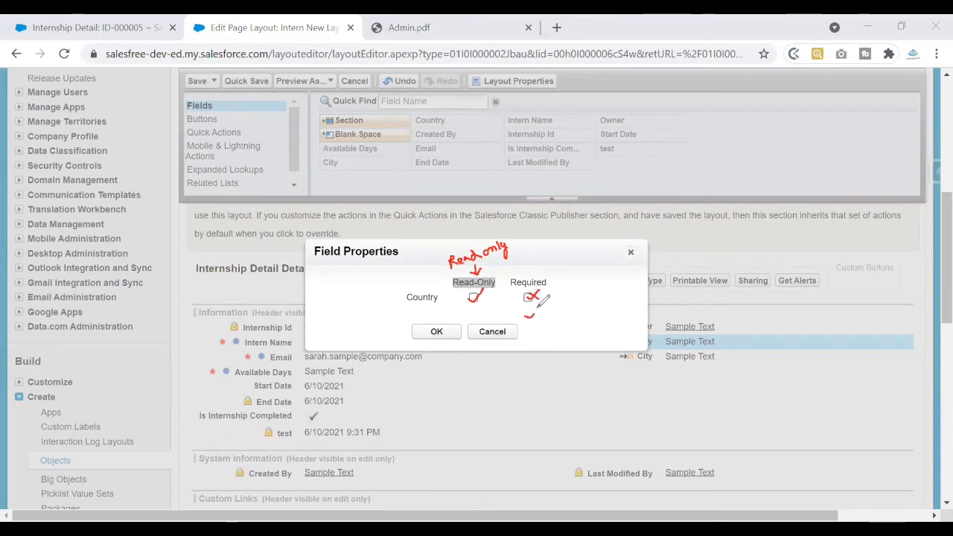
{"action": "left_click_drag", "start_coordinate": [474, 315], "coordinate": [485, 321]}
{"action": "left_click_drag", "start_coordinate": [484, 315], "coordinate": [474, 320]}
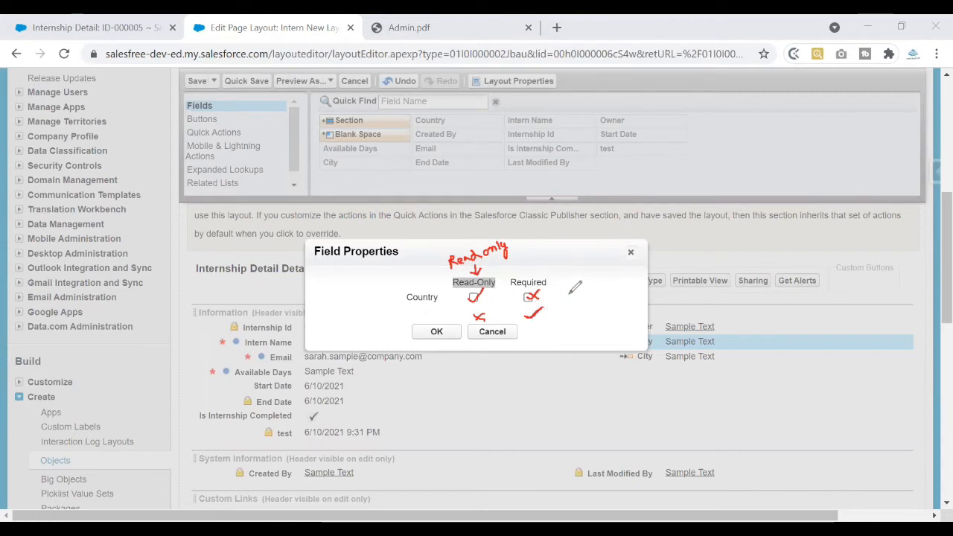
{"action": "left_click_drag", "start_coordinate": [569, 281], "coordinate": [586, 296]}
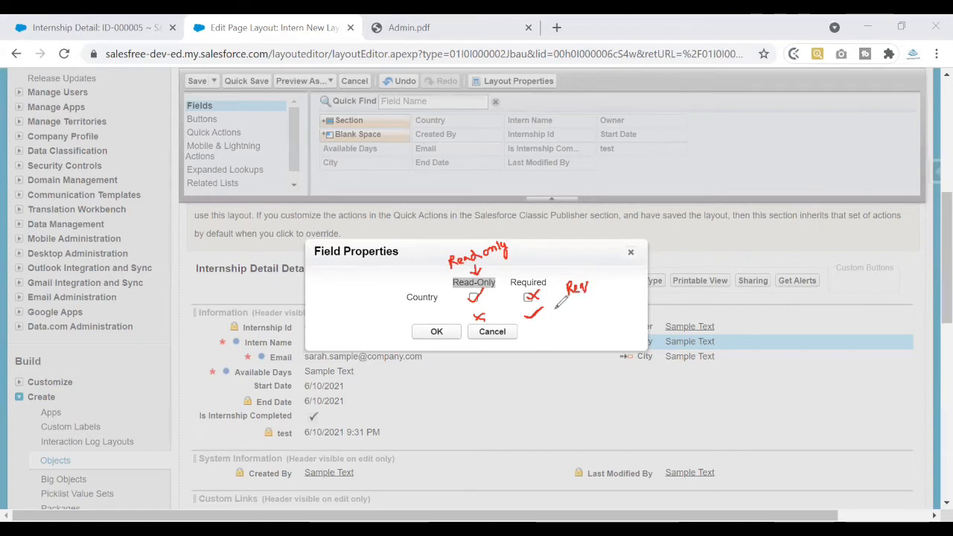
{"action": "left_click_drag", "start_coordinate": [539, 287], "coordinate": [528, 299]}
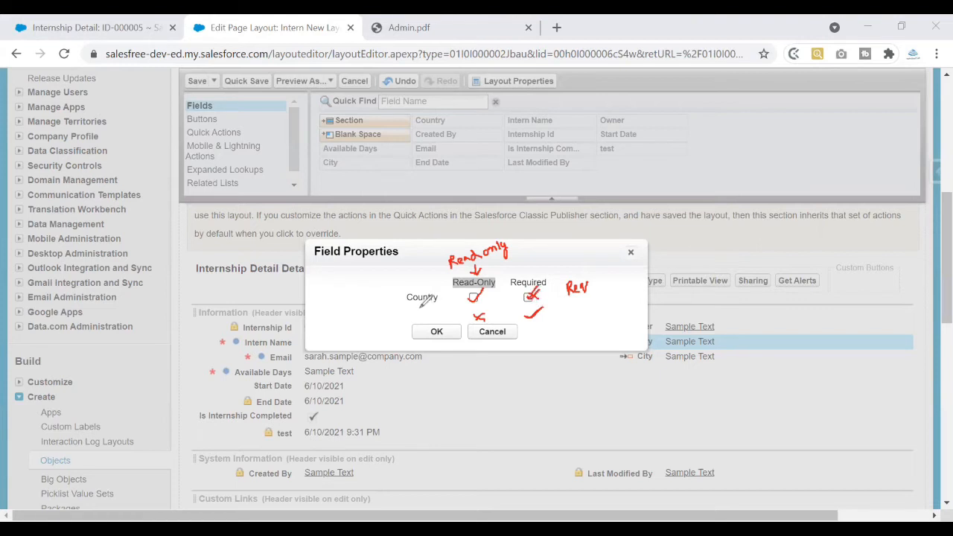
{"action": "mouse_move", "coordinate": [409, 303]}
{"action": "left_mouse_down"}
{"action": "mouse_move", "coordinate": [426, 302]}
{"action": "mouse_move", "coordinate": [441, 284]}
{"action": "mouse_move", "coordinate": [424, 285]}
{"action": "mouse_move", "coordinate": [403, 296]}
{"action": "mouse_move", "coordinate": [437, 298]}
{"action": "left_mouse_up"}
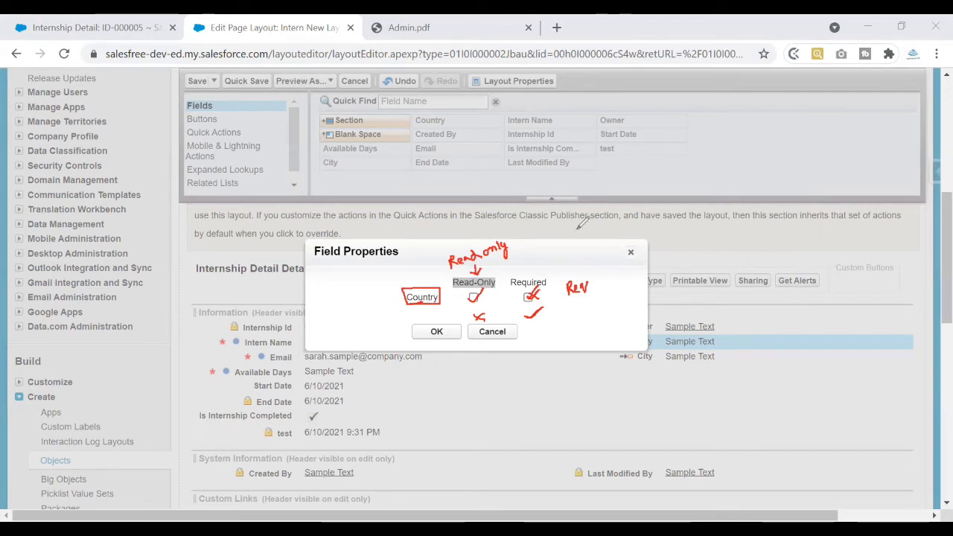
{"action": "key", "text": "e"}
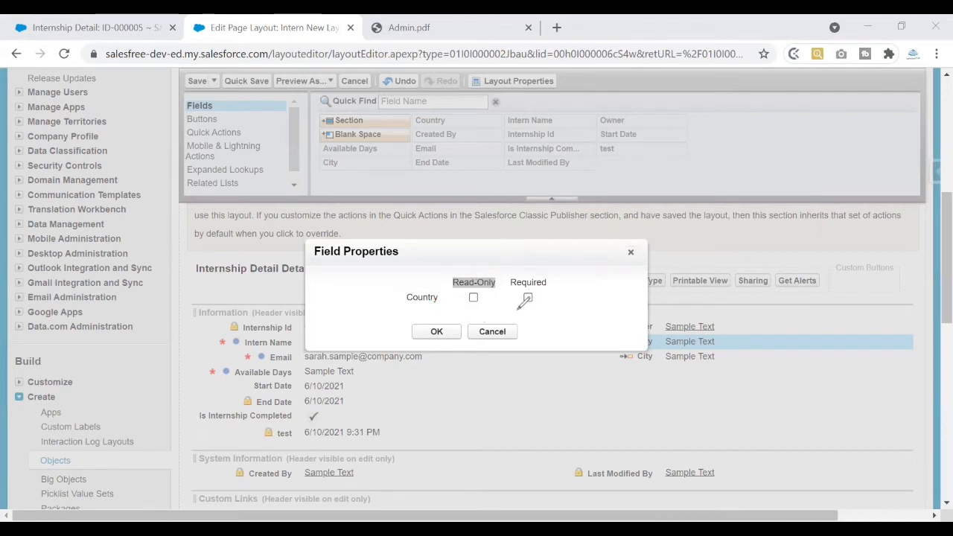
Try the Read-Only and Required settings for the Country field in turn, ending with only Required selected.
{"action": "left_click", "coordinate": [473, 296]}
{"action": "left_click", "coordinate": [528, 297]}
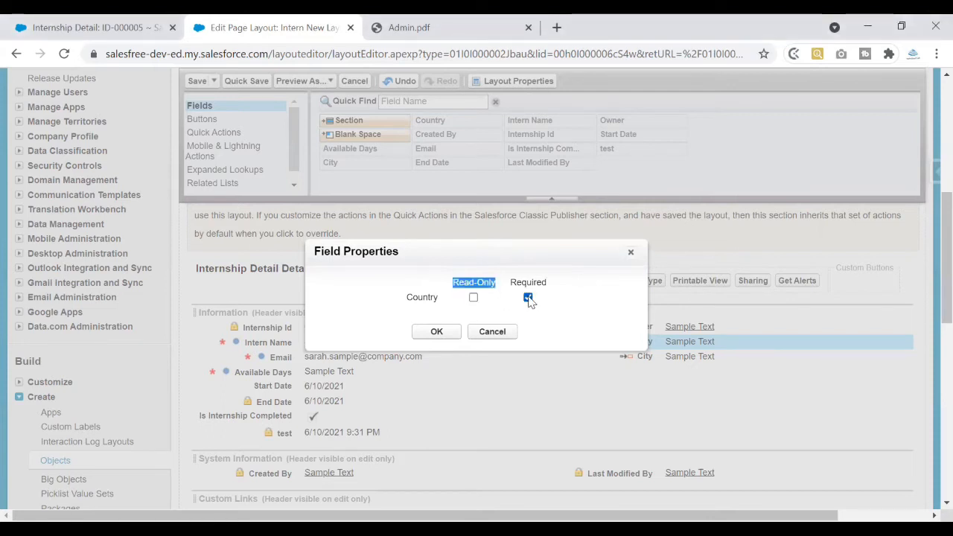
{"action": "left_click", "coordinate": [473, 297]}
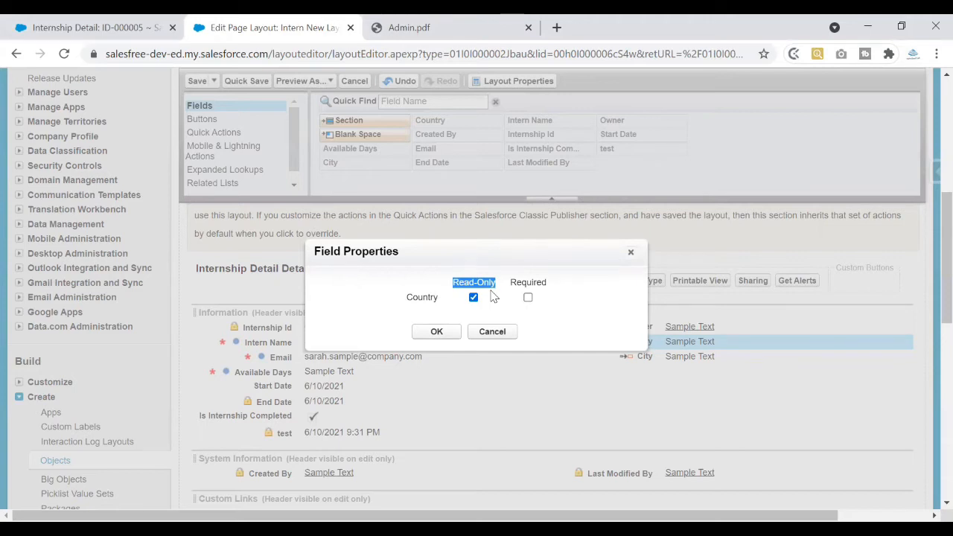
{"action": "left_click", "coordinate": [528, 297]}
{"action": "left_click", "coordinate": [505, 315]}
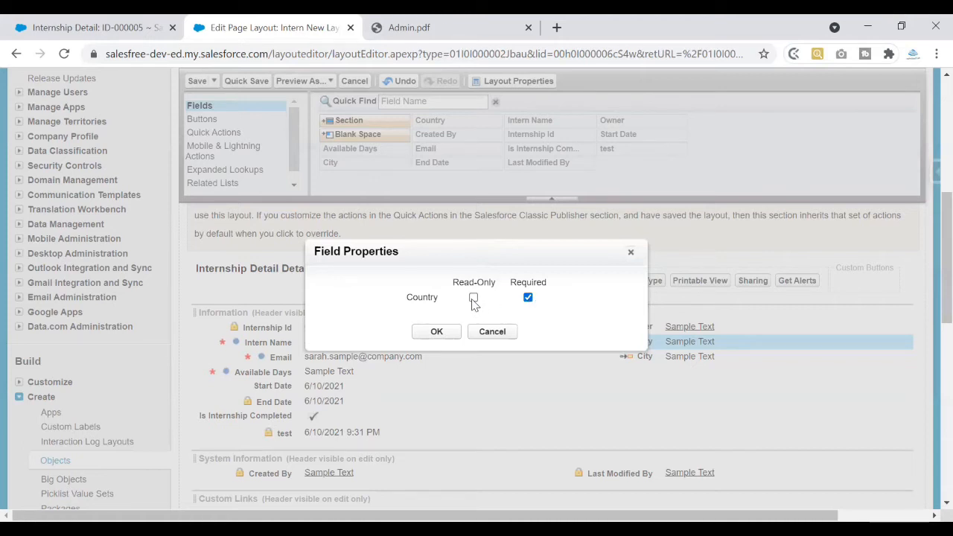
{"action": "left_click", "coordinate": [473, 298]}
{"action": "left_click", "coordinate": [529, 298]}
{"action": "mouse_move", "coordinate": [588, 259]}
{"action": "left_mouse_down"}
{"action": "mouse_move", "coordinate": [623, 261]}
{"action": "mouse_move", "coordinate": [581, 294]}
{"action": "mouse_move", "coordinate": [585, 303]}
{"action": "mouse_move", "coordinate": [658, 283]}
{"action": "left_mouse_up"}
{"action": "left_click_drag", "start_coordinate": [584, 313], "coordinate": [598, 320]}
{"action": "mouse_move", "coordinate": [527, 268]}
{"action": "left_mouse_down"}
{"action": "mouse_move", "coordinate": [509, 281]}
{"action": "mouse_move", "coordinate": [534, 262]}
{"action": "mouse_move", "coordinate": [534, 248]}
{"action": "left_mouse_up"}
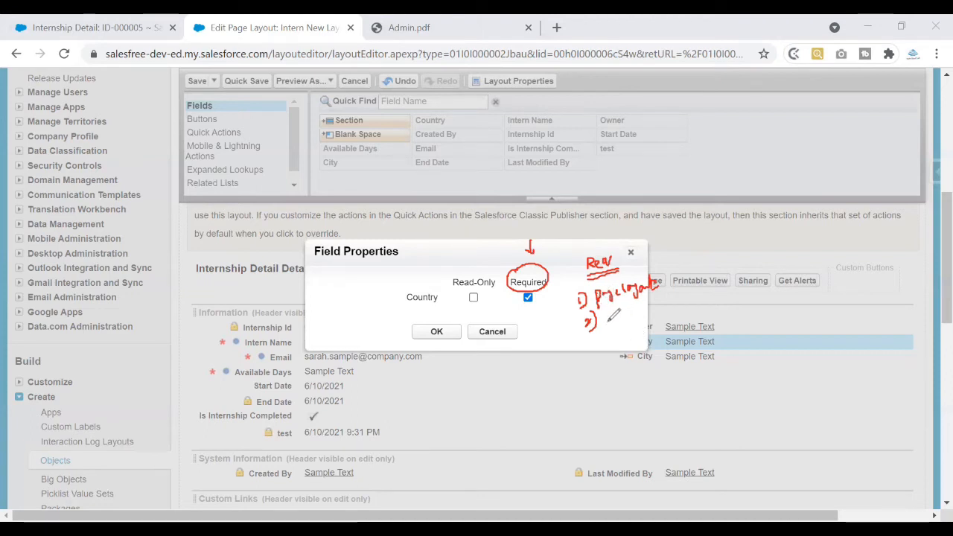
{"action": "mouse_move", "coordinate": [613, 316]}
{"action": "left_mouse_down"}
{"action": "mouse_move", "coordinate": [615, 324]}
{"action": "mouse_move", "coordinate": [638, 308]}
{"action": "mouse_move", "coordinate": [679, 306]}
{"action": "left_mouse_up"}
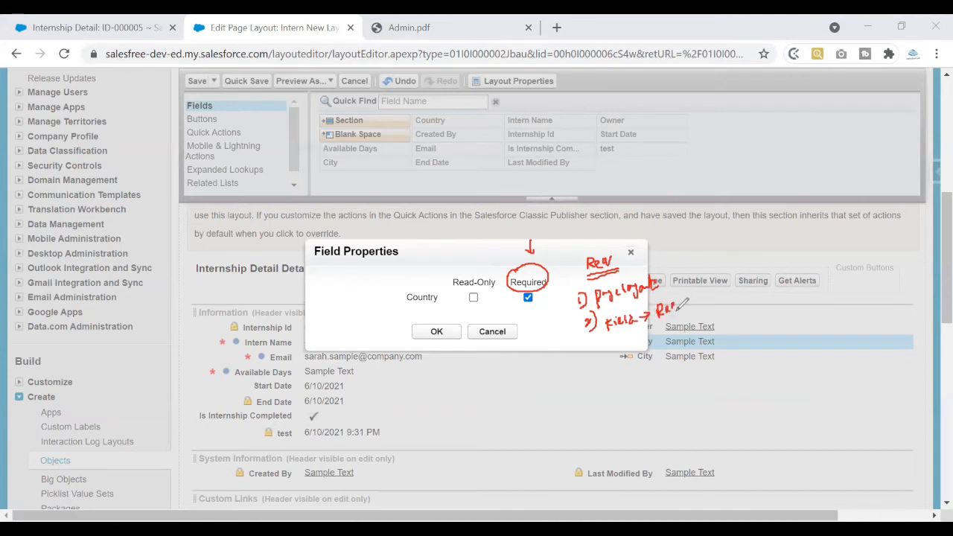
{"action": "mouse_move", "coordinate": [593, 349]}
{"action": "left_mouse_down"}
{"action": "mouse_move", "coordinate": [593, 362]}
{"action": "mouse_move", "coordinate": [716, 318]}
{"action": "left_mouse_up"}
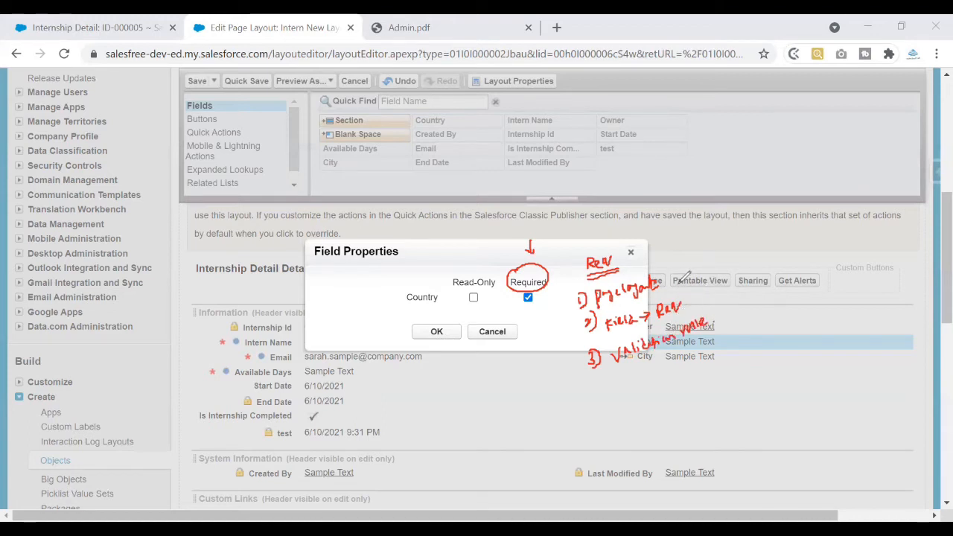
{"action": "mouse_move", "coordinate": [664, 277]}
{"action": "left_mouse_down"}
{"action": "mouse_move", "coordinate": [689, 269]}
{"action": "mouse_move", "coordinate": [675, 280]}
{"action": "mouse_move", "coordinate": [707, 292]}
{"action": "mouse_move", "coordinate": [702, 300]}
{"action": "left_mouse_up"}
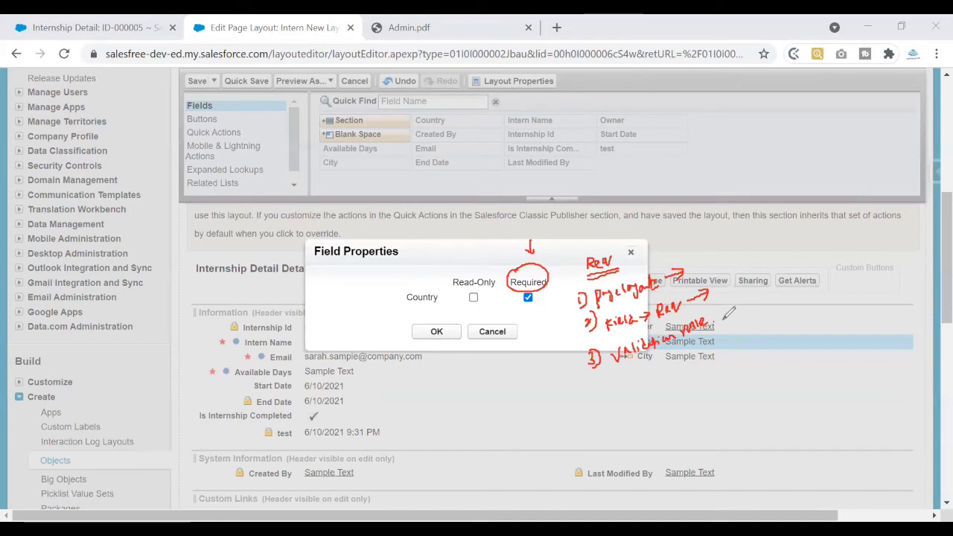
{"action": "left_click_drag", "start_coordinate": [719, 320], "coordinate": [733, 314]}
{"action": "left_click_drag", "start_coordinate": [725, 311], "coordinate": [729, 324]}
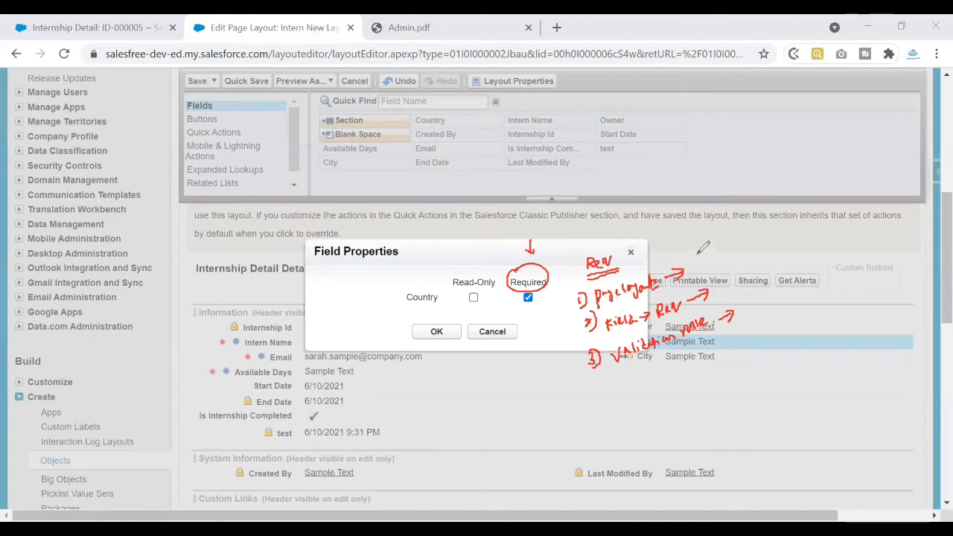
{"action": "left_click_drag", "start_coordinate": [697, 252], "coordinate": [698, 238]}
{"action": "mouse_move", "coordinate": [818, 187]}
{"action": "left_mouse_down"}
{"action": "mouse_move", "coordinate": [814, 174]}
{"action": "mouse_move", "coordinate": [819, 186]}
{"action": "mouse_move", "coordinate": [869, 167]}
{"action": "mouse_move", "coordinate": [848, 182]}
{"action": "mouse_move", "coordinate": [893, 183]}
{"action": "mouse_move", "coordinate": [896, 173]}
{"action": "left_mouse_up"}
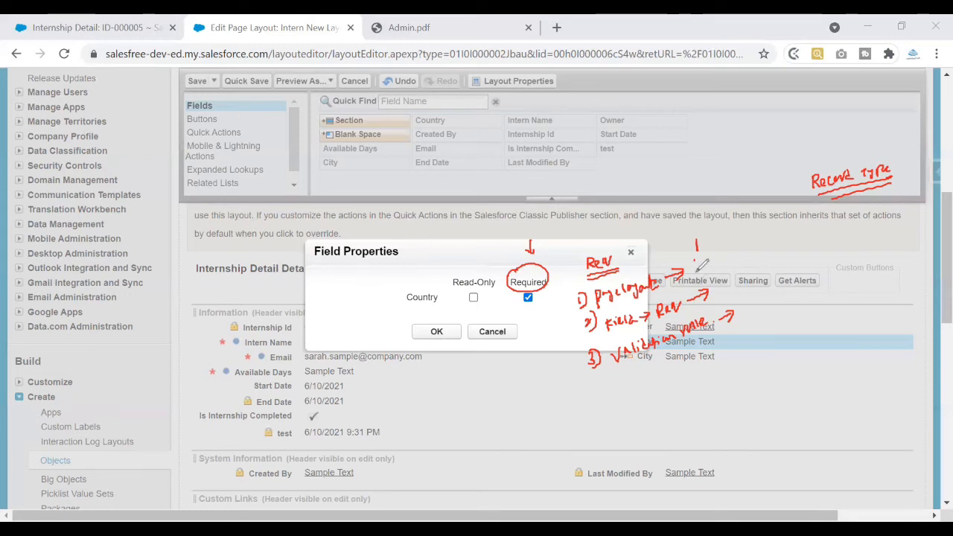
{"action": "mouse_move", "coordinate": [694, 251]}
{"action": "left_mouse_down"}
{"action": "mouse_move", "coordinate": [703, 265]}
{"action": "mouse_move", "coordinate": [720, 239]}
{"action": "left_mouse_up"}
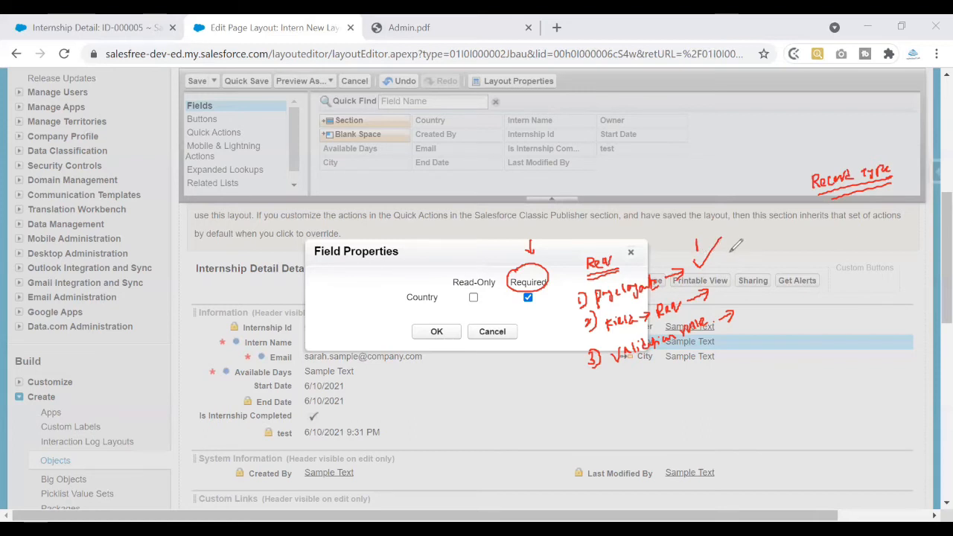
{"action": "mouse_move", "coordinate": [727, 248]}
{"action": "left_mouse_down"}
{"action": "mouse_move", "coordinate": [755, 249]}
{"action": "mouse_move", "coordinate": [789, 227]}
{"action": "left_mouse_up"}
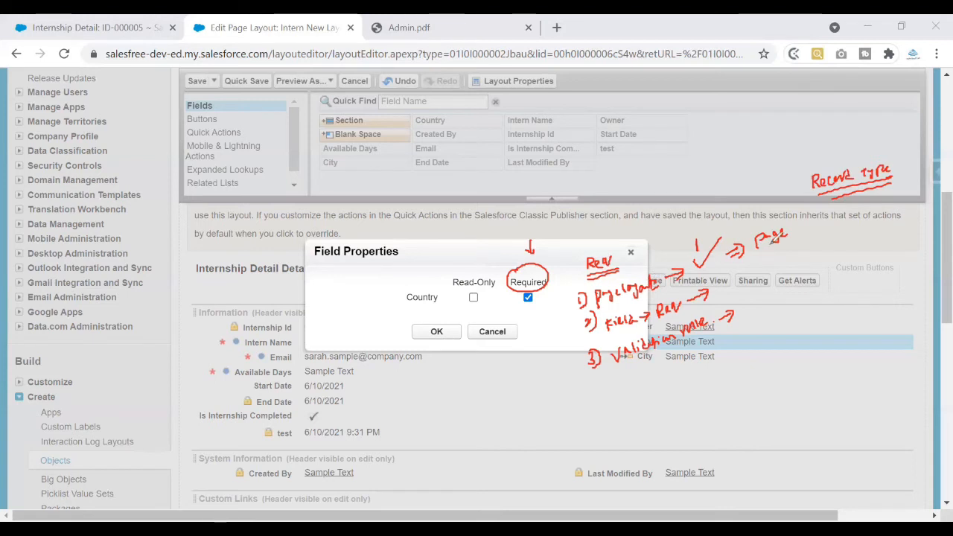
{"action": "left_click_drag", "start_coordinate": [789, 235], "coordinate": [806, 231]}
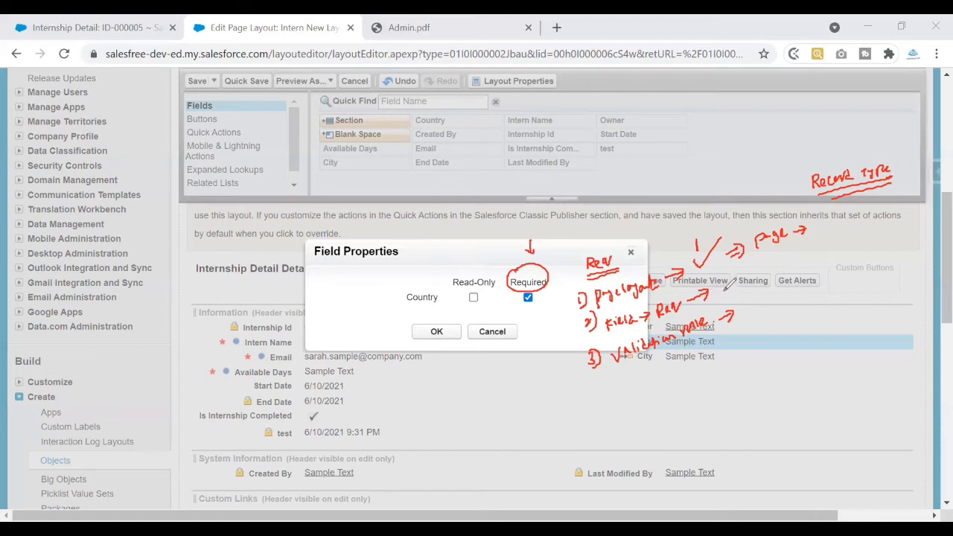
{"action": "mouse_move", "coordinate": [721, 290]}
{"action": "left_mouse_down"}
{"action": "mouse_move", "coordinate": [727, 294]}
{"action": "mouse_move", "coordinate": [713, 292]}
{"action": "left_mouse_up"}
{"action": "mouse_move", "coordinate": [764, 264]}
{"action": "left_mouse_down"}
{"action": "mouse_move", "coordinate": [778, 261]}
{"action": "mouse_move", "coordinate": [777, 275]}
{"action": "mouse_move", "coordinate": [754, 280]}
{"action": "left_mouse_up"}
{"action": "left_click_drag", "start_coordinate": [747, 277], "coordinate": [750, 285]}
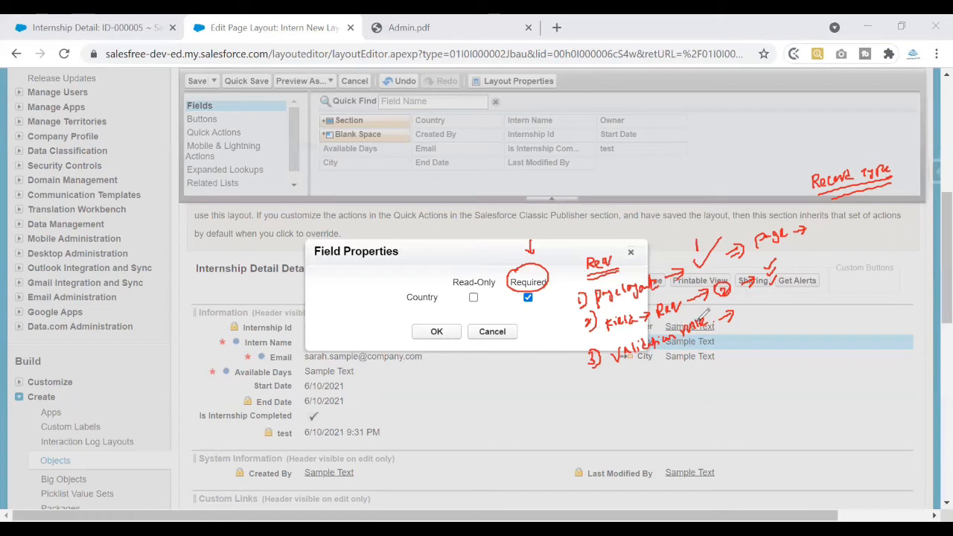
{"action": "left_click_drag", "start_coordinate": [591, 373], "coordinate": [606, 377]}
{"action": "mouse_move", "coordinate": [587, 293]}
{"action": "left_mouse_down"}
{"action": "mouse_move", "coordinate": [563, 308]}
{"action": "mouse_move", "coordinate": [565, 332]}
{"action": "left_mouse_up"}
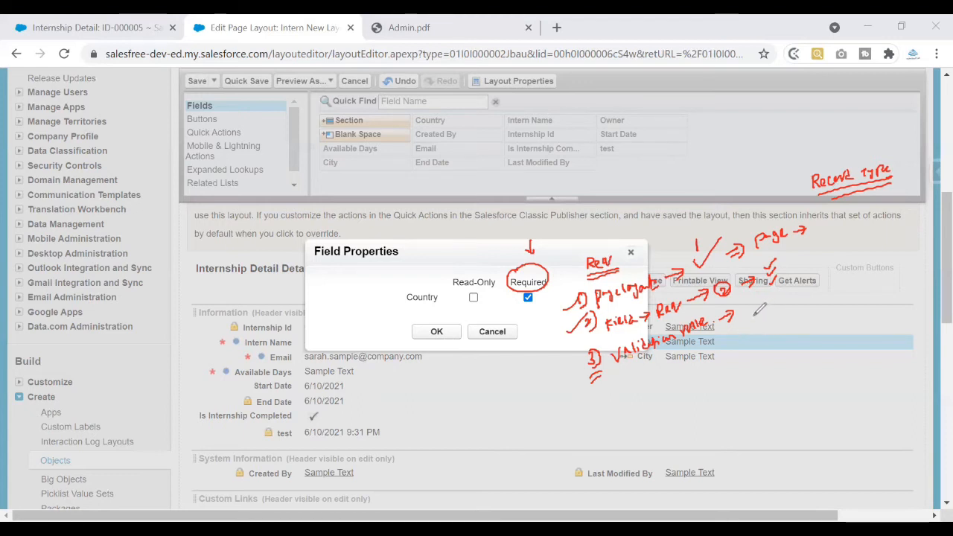
{"action": "left_click_drag", "start_coordinate": [756, 319], "coordinate": [787, 318]}
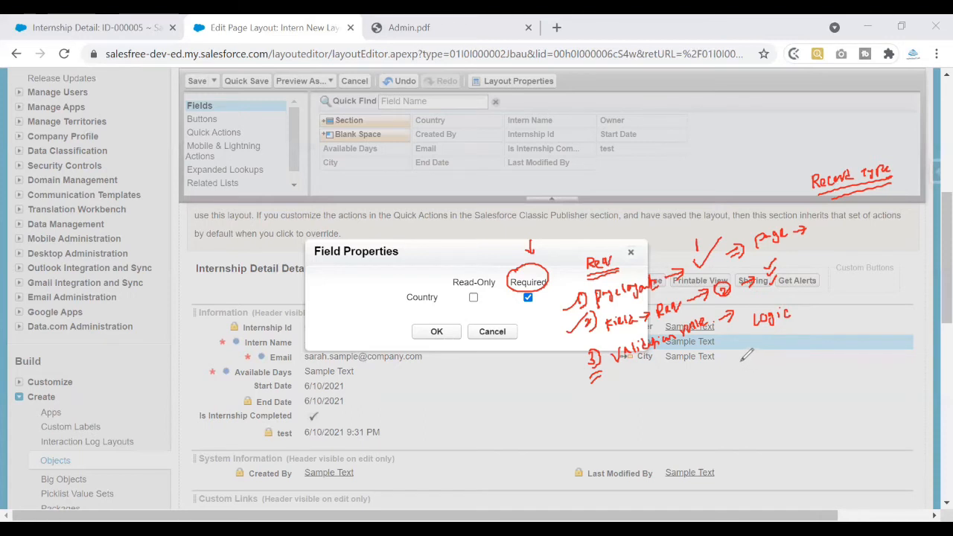
{"action": "mouse_move", "coordinate": [747, 349]}
{"action": "left_mouse_down"}
{"action": "mouse_move", "coordinate": [739, 368]}
{"action": "mouse_move", "coordinate": [753, 346]}
{"action": "left_mouse_up"}
{"action": "left_click_drag", "start_coordinate": [622, 371], "coordinate": [716, 321]}
{"action": "left_click_drag", "start_coordinate": [634, 369], "coordinate": [707, 336]}
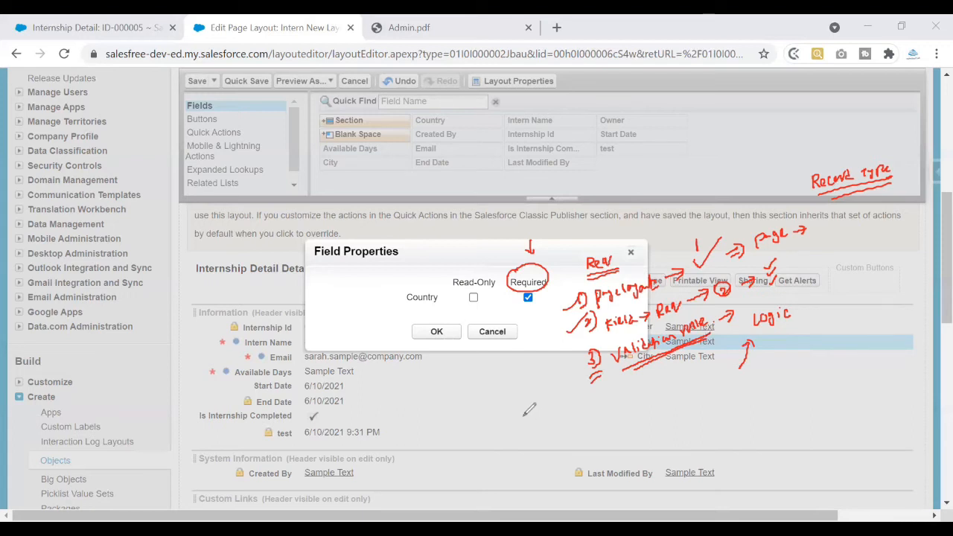
{"action": "mouse_move", "coordinate": [507, 412]}
{"action": "left_mouse_down"}
{"action": "mouse_move", "coordinate": [518, 418]}
{"action": "mouse_move", "coordinate": [587, 402]}
{"action": "left_mouse_up"}
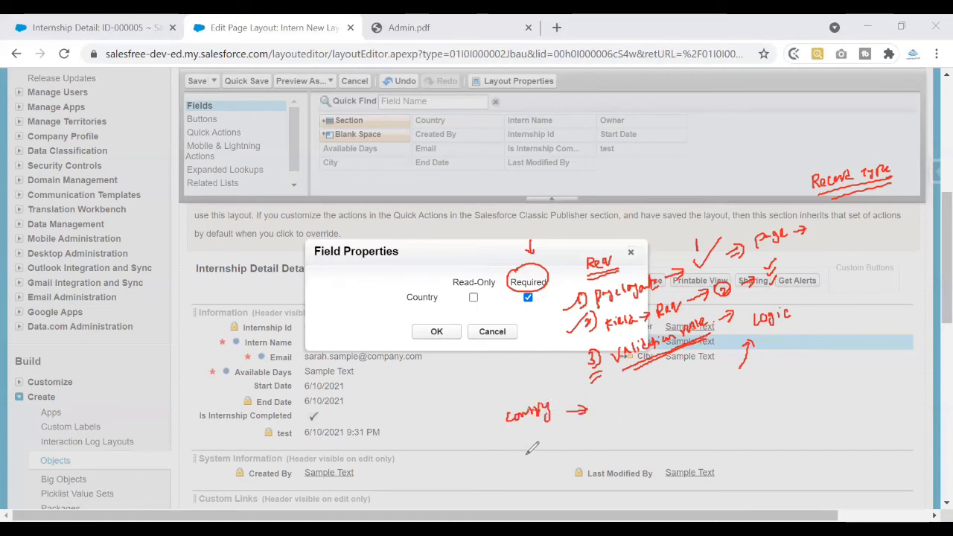
{"action": "mouse_move", "coordinate": [304, 426]}
{"action": "left_mouse_down"}
{"action": "mouse_move", "coordinate": [380, 438]}
{"action": "mouse_move", "coordinate": [379, 410]}
{"action": "mouse_move", "coordinate": [421, 407]}
{"action": "left_mouse_up"}
{"action": "left_click_drag", "start_coordinate": [500, 398], "coordinate": [516, 387]}
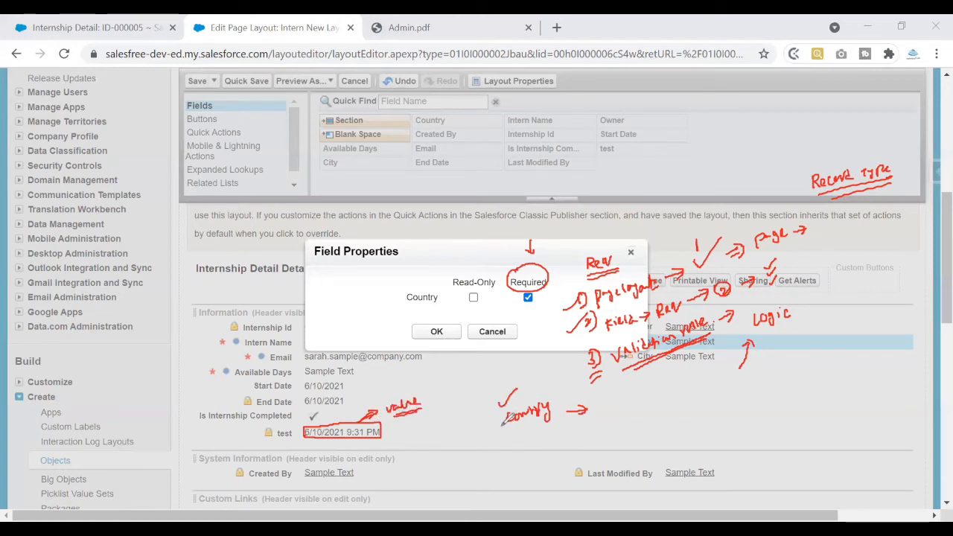
{"action": "left_click_drag", "start_coordinate": [504, 426], "coordinate": [533, 421]}
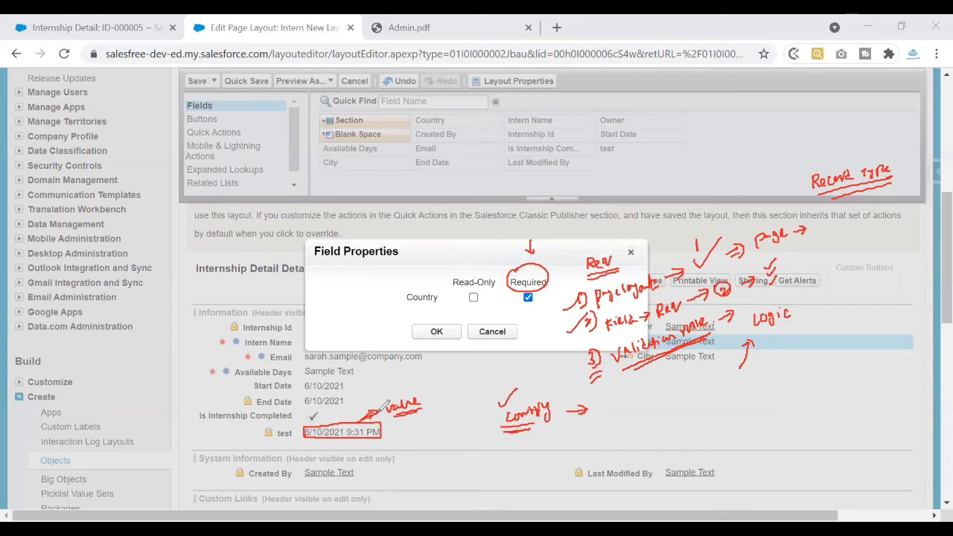
{"action": "left_click_drag", "start_coordinate": [429, 379], "coordinate": [472, 380]}
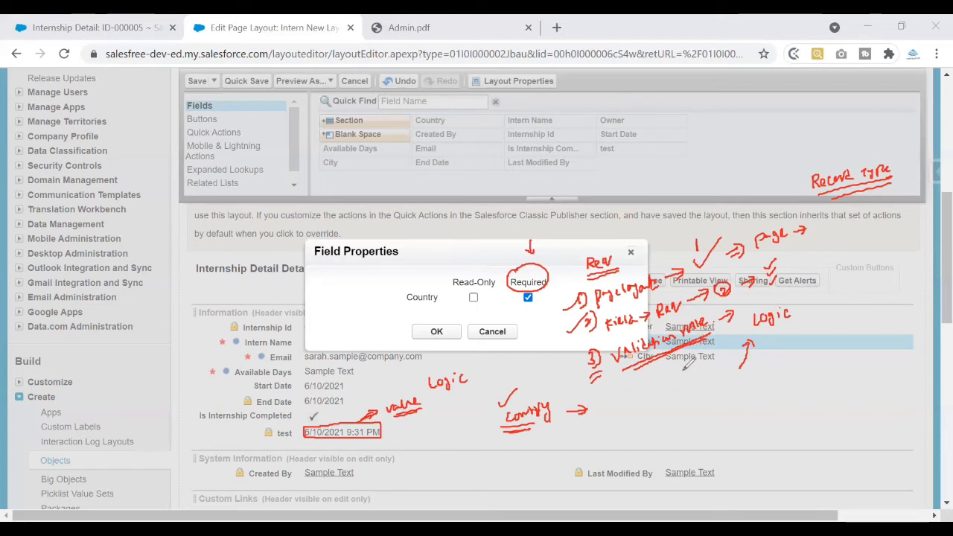
{"action": "left_click_drag", "start_coordinate": [674, 363], "coordinate": [693, 352]}
{"action": "mouse_move", "coordinate": [810, 340]}
{"action": "left_mouse_down"}
{"action": "mouse_move", "coordinate": [837, 327]}
{"action": "mouse_move", "coordinate": [832, 346]}
{"action": "left_mouse_up"}
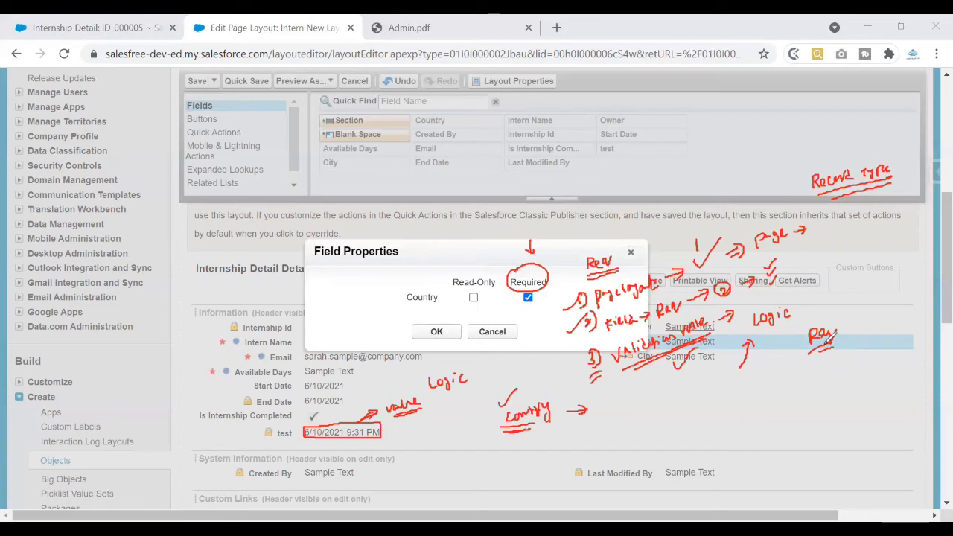
{"action": "mouse_move", "coordinate": [783, 378]}
{"action": "left_mouse_down"}
{"action": "mouse_move", "coordinate": [782, 402]}
{"action": "mouse_move", "coordinate": [783, 381]}
{"action": "mouse_move", "coordinate": [798, 397]}
{"action": "mouse_move", "coordinate": [812, 383]}
{"action": "mouse_move", "coordinate": [844, 393]}
{"action": "mouse_move", "coordinate": [795, 394]}
{"action": "left_mouse_up"}
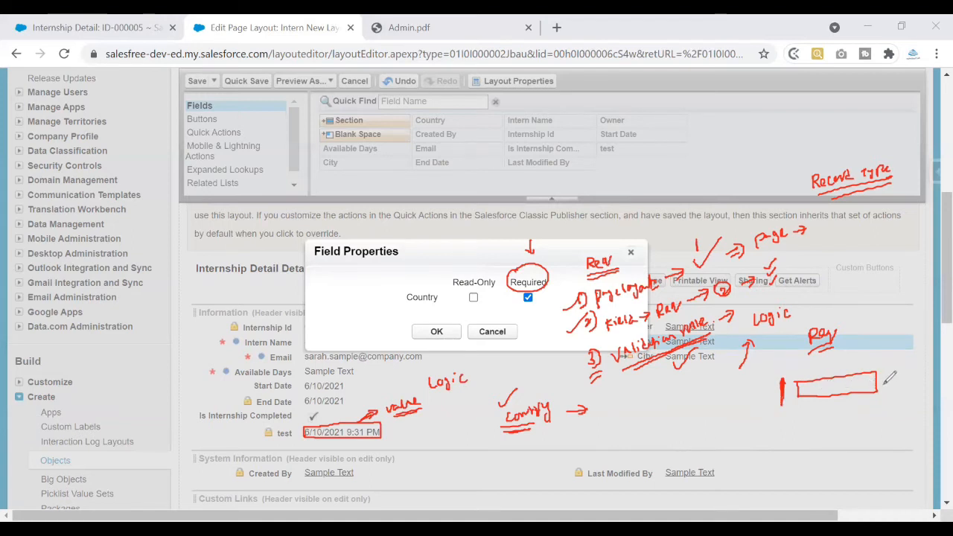
{"action": "mouse_move", "coordinate": [767, 392]}
{"action": "left_mouse_down"}
{"action": "mouse_move", "coordinate": [783, 397]}
{"action": "mouse_move", "coordinate": [772, 404]}
{"action": "left_mouse_up"}
{"action": "mouse_move", "coordinate": [655, 392]}
{"action": "left_mouse_down"}
{"action": "mouse_move", "coordinate": [707, 363]}
{"action": "mouse_move", "coordinate": [715, 383]}
{"action": "mouse_move", "coordinate": [703, 393]}
{"action": "mouse_move", "coordinate": [692, 384]}
{"action": "left_mouse_up"}
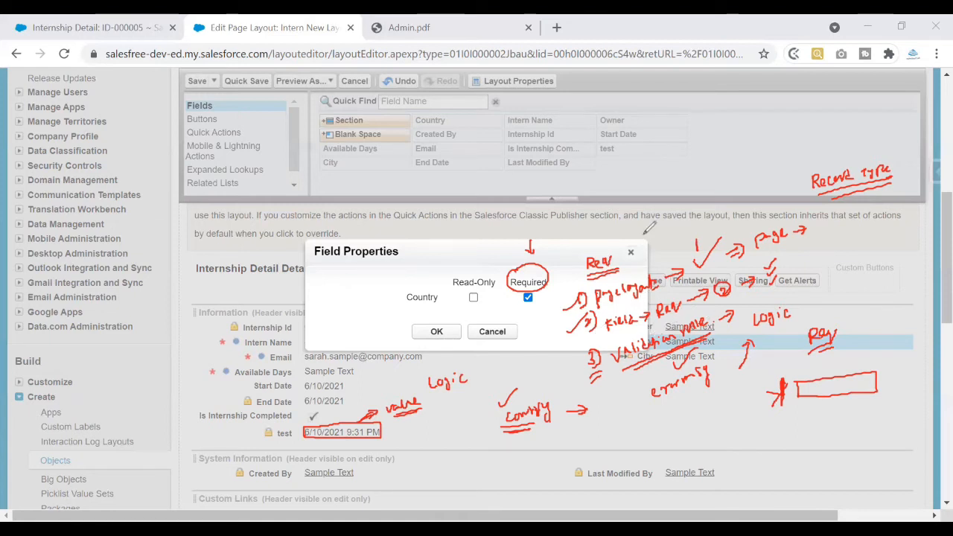
{"action": "key", "text": "e"}
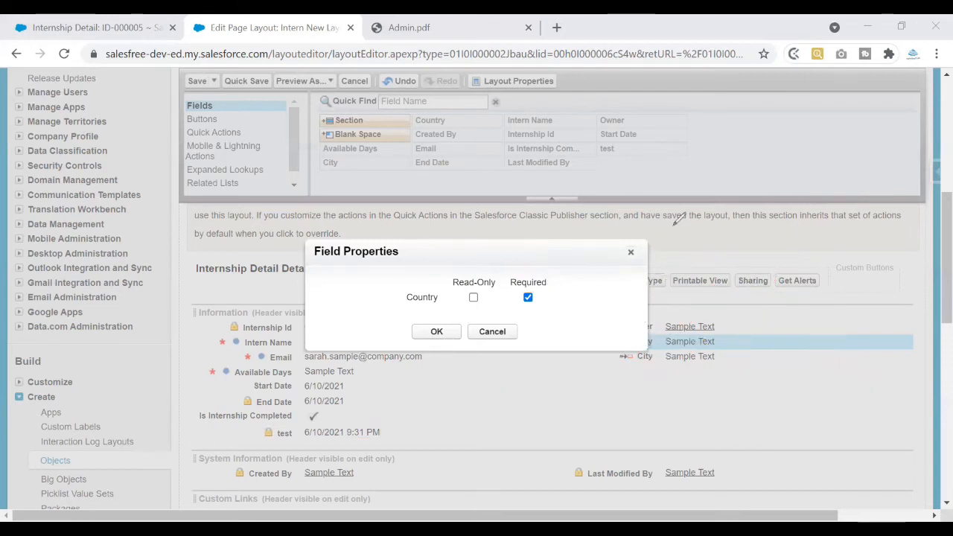
Clear the Required setting for the Country field and close its properties without applying any changes.
{"action": "left_click", "coordinate": [527, 297]}
{"action": "left_click", "coordinate": [629, 254]}
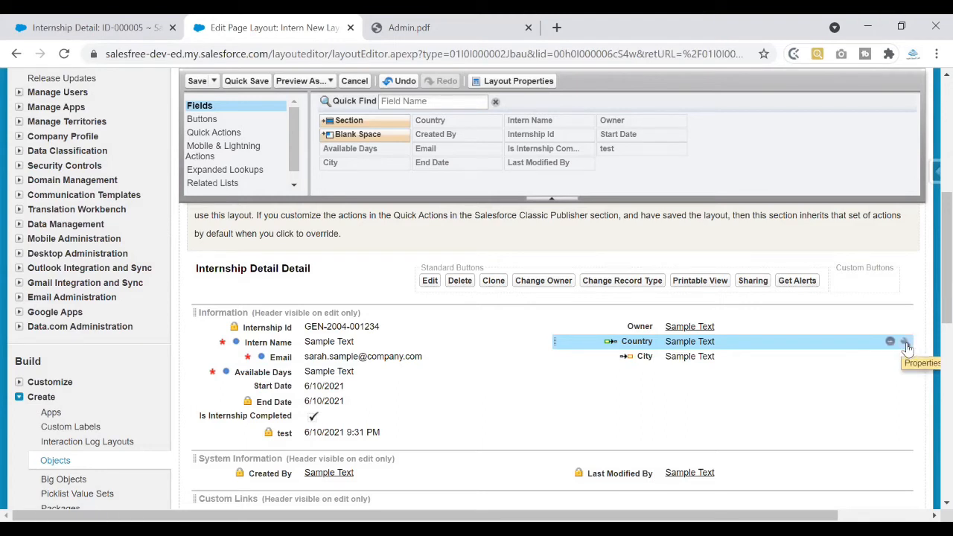
{"action": "left_click", "coordinate": [776, 342]}
{"action": "scroll", "coordinate": [930, 225], "scroll_direction": "up", "scroll_amount": 1}
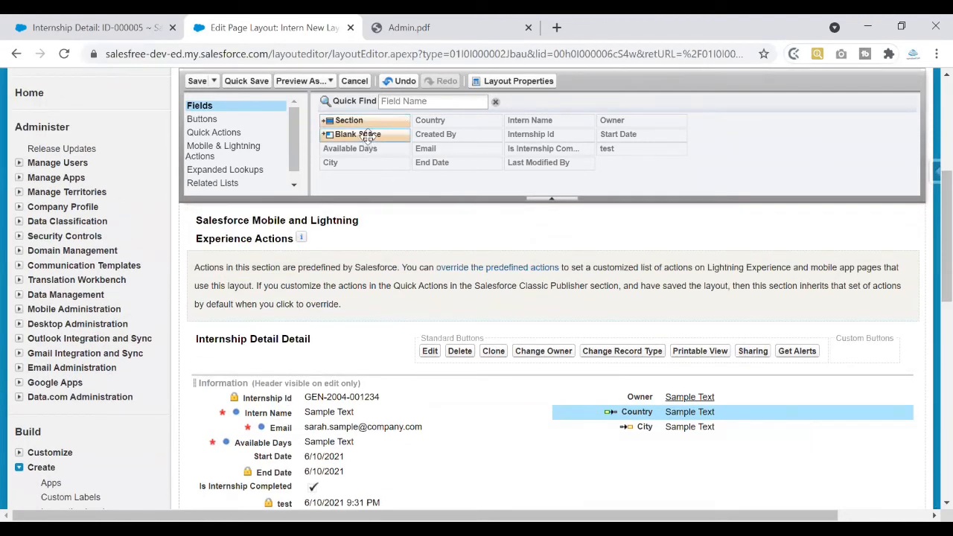
{"action": "scroll", "coordinate": [930, 233], "scroll_direction": "down", "scroll_amount": 2}
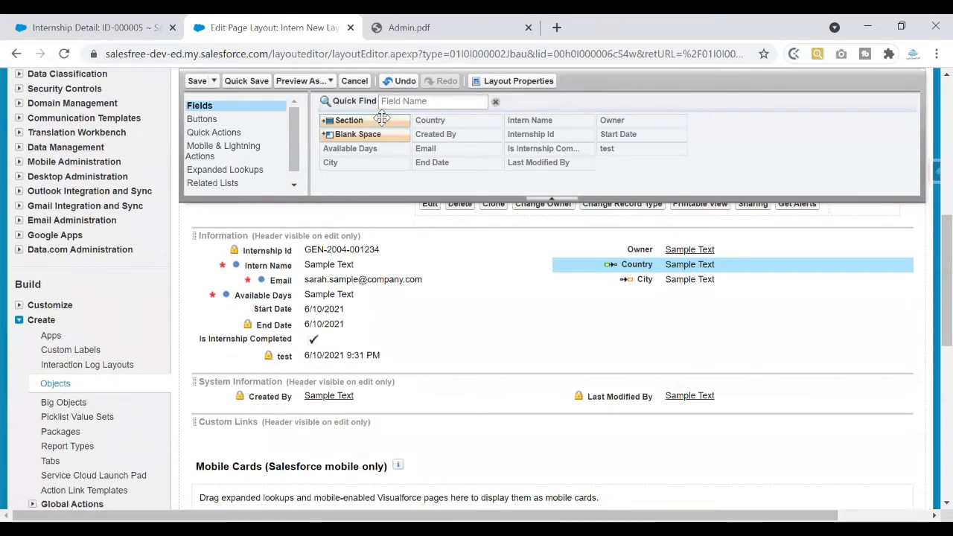
{"action": "left_click_drag", "start_coordinate": [391, 120], "coordinate": [353, 347]}
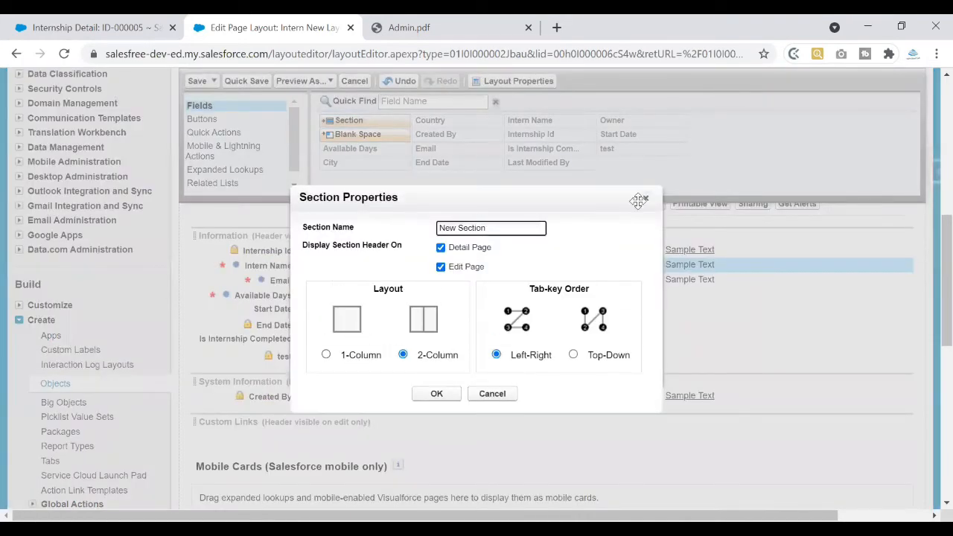
{"action": "left_click", "coordinate": [645, 198]}
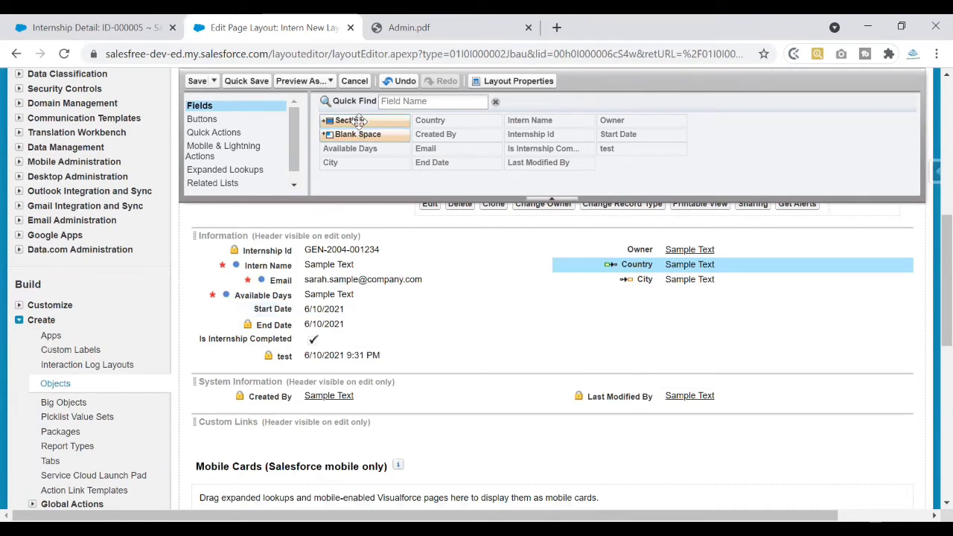
{"action": "left_click_drag", "start_coordinate": [348, 120], "coordinate": [353, 380]}
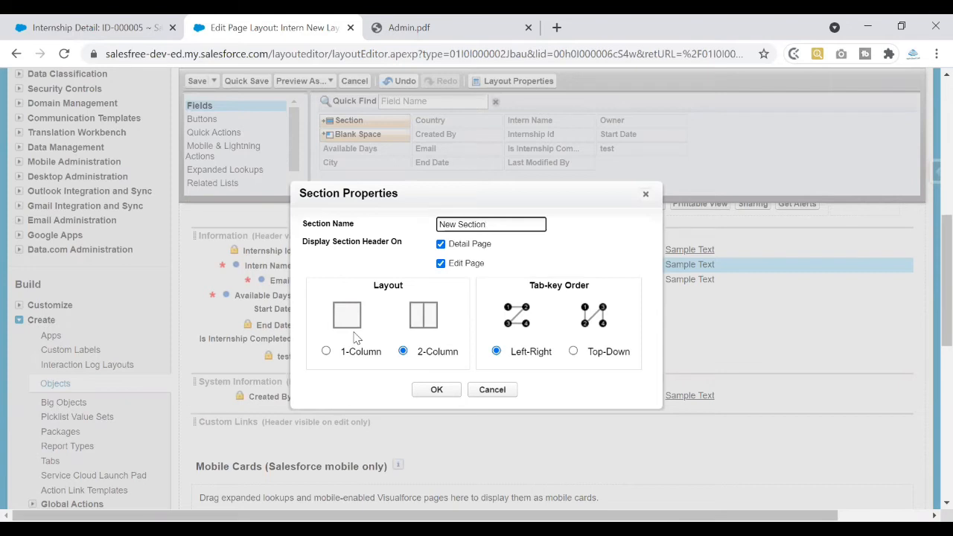
{"action": "left_click", "coordinate": [70, 30]}
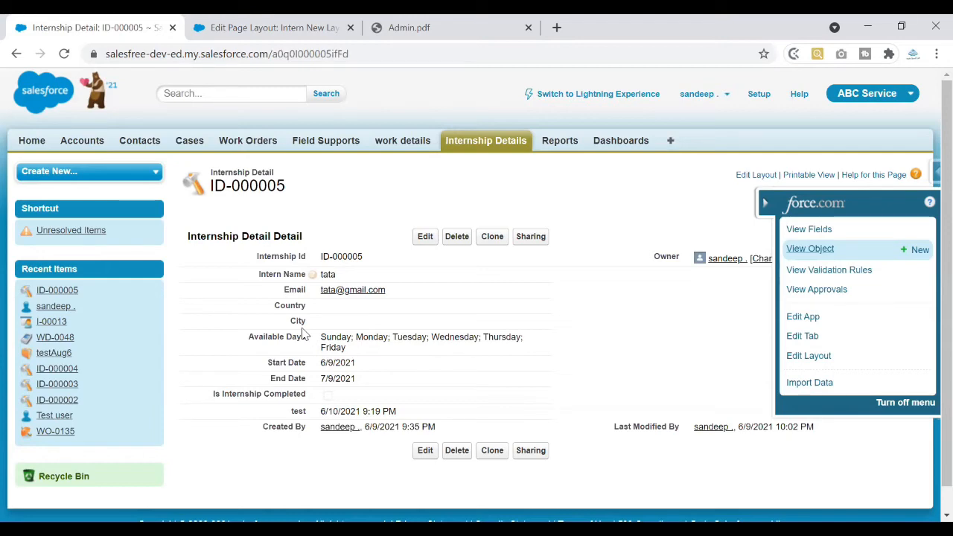
{"action": "left_click", "coordinate": [285, 30]}
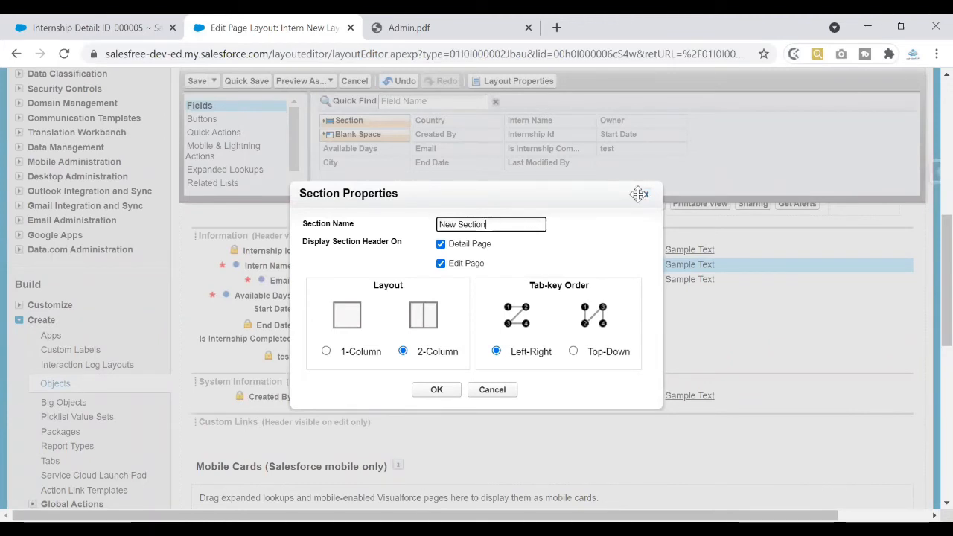
{"action": "left_click", "coordinate": [641, 195]}
Add a new section to the page layout and enter Internship Details as its section name.
{"action": "left_click_drag", "start_coordinate": [374, 120], "coordinate": [292, 358]}
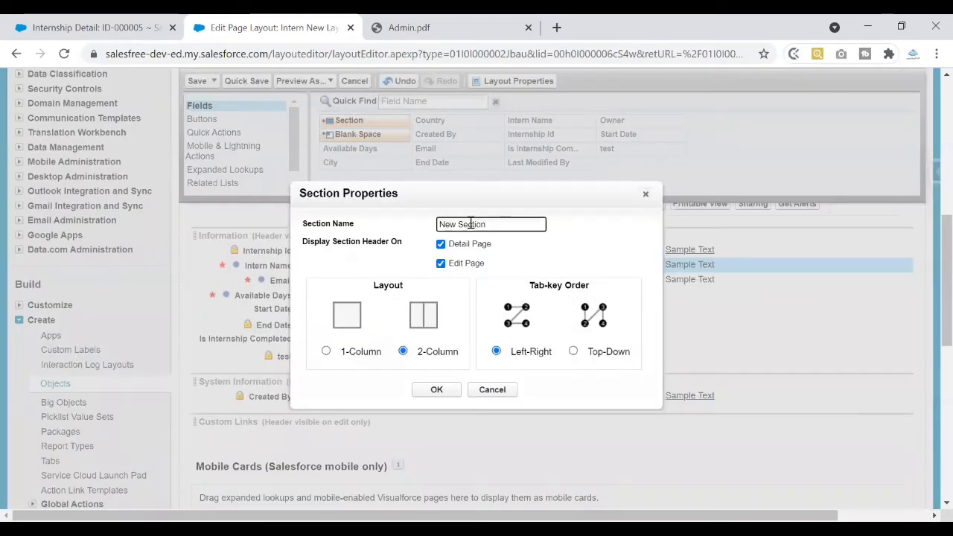
{"action": "left_click_drag", "start_coordinate": [499, 221], "coordinate": [423, 233]}
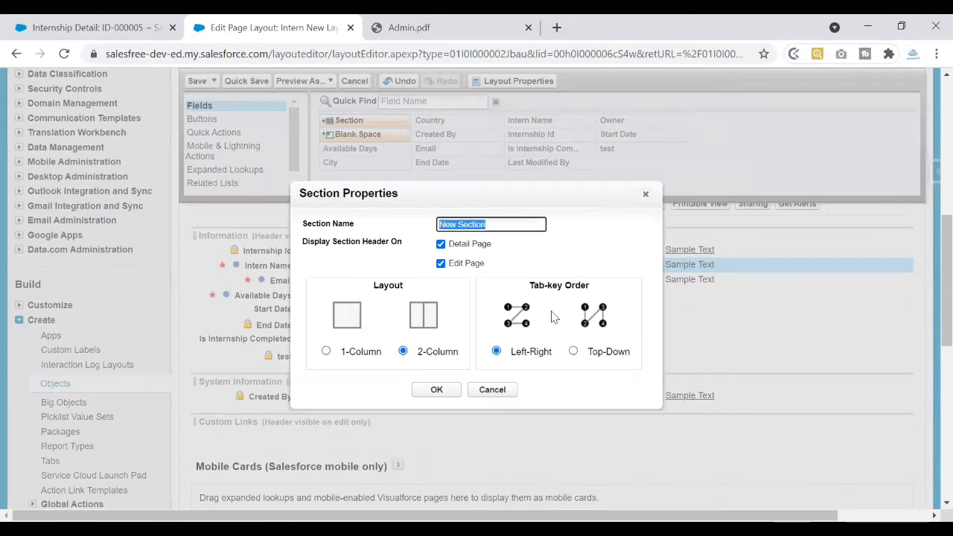
{"action": "key", "text": "BackSpace"}
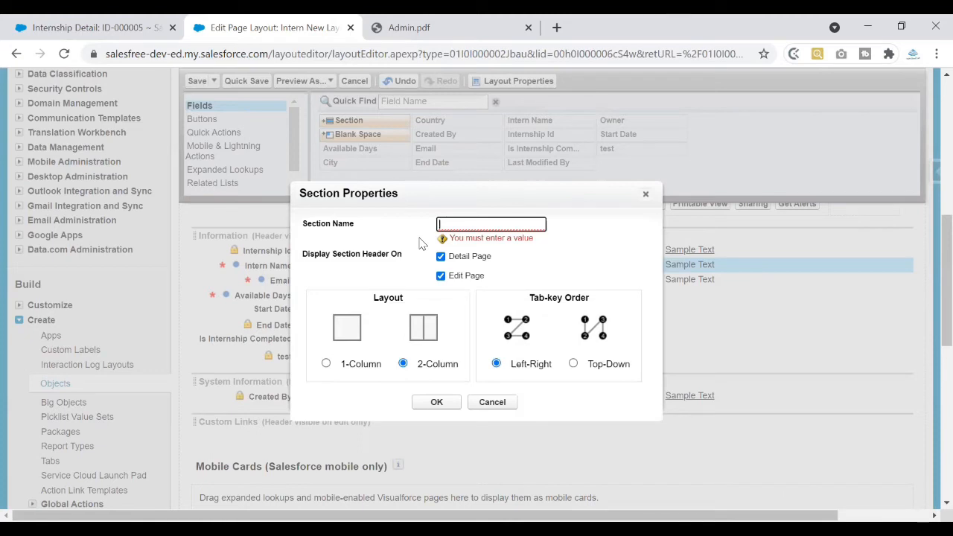
{"action": "type", "text": "Pers"}
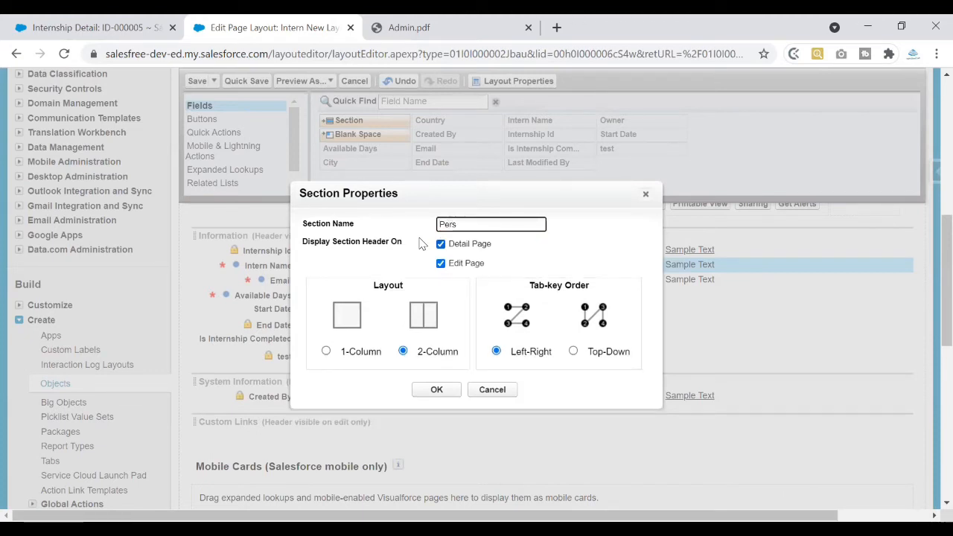
{"action": "key", "text": "BackSpace"}
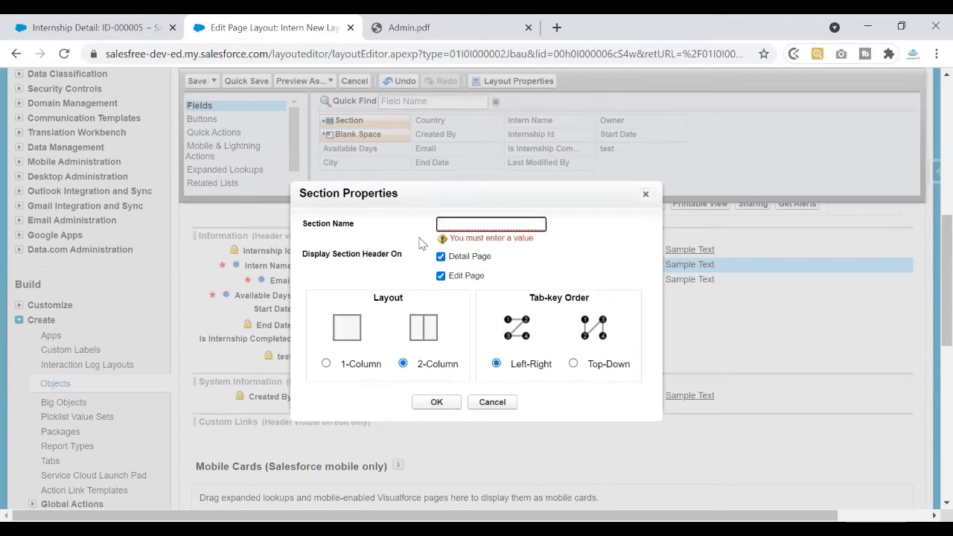
{"action": "type", "text": "Internship"}
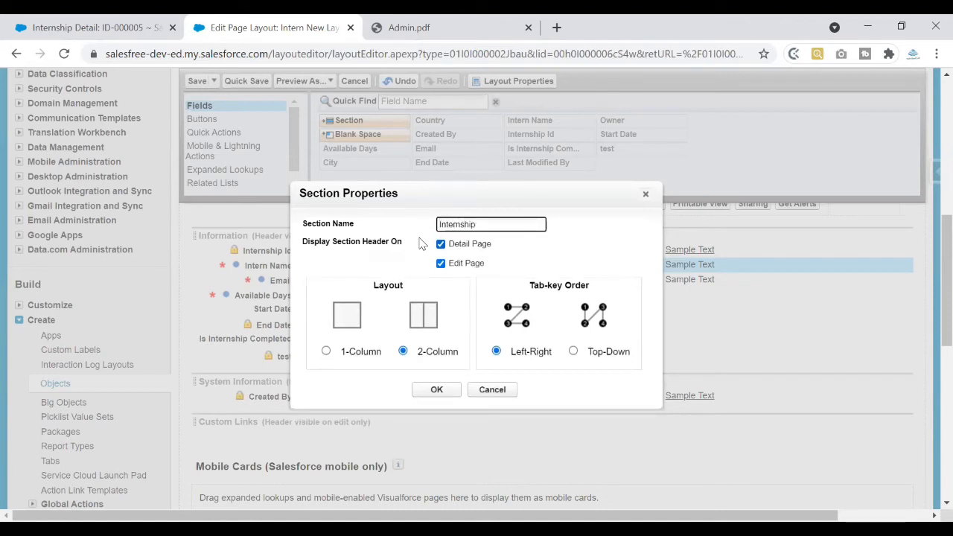
{"action": "type", "text": " Details"}
Replace the new section's name with Interns Information.
{"action": "left_click_drag", "start_coordinate": [513, 222], "coordinate": [353, 236]}
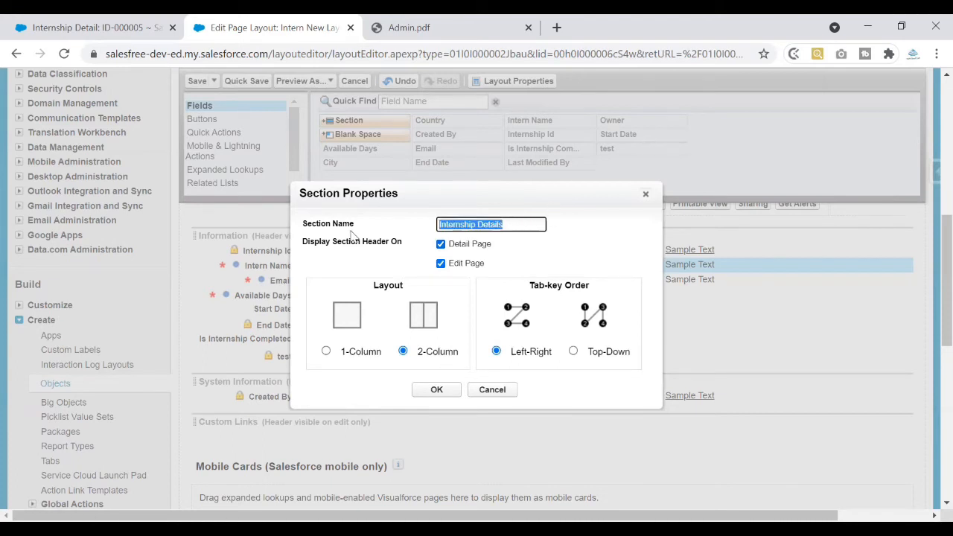
{"action": "key", "text": "BackSpace"}
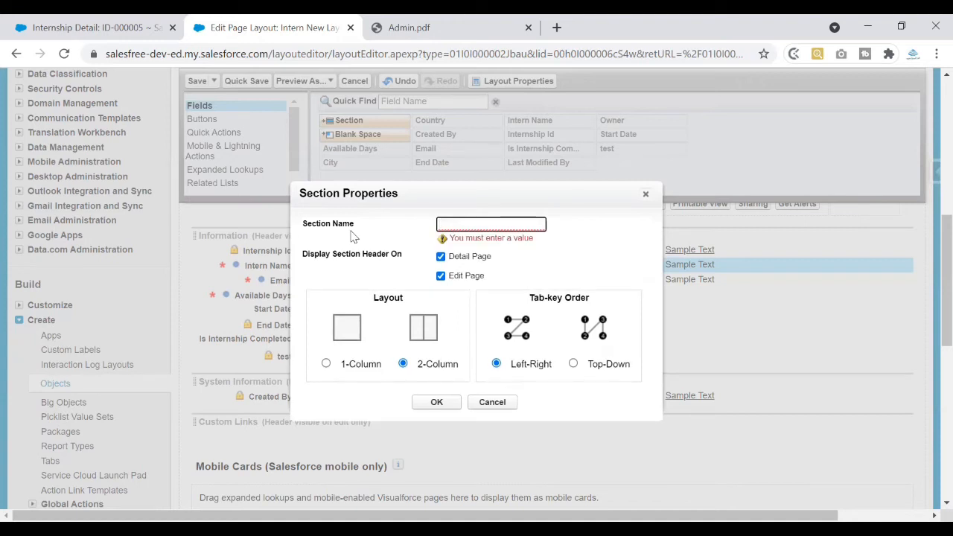
{"action": "type", "text": "In"}
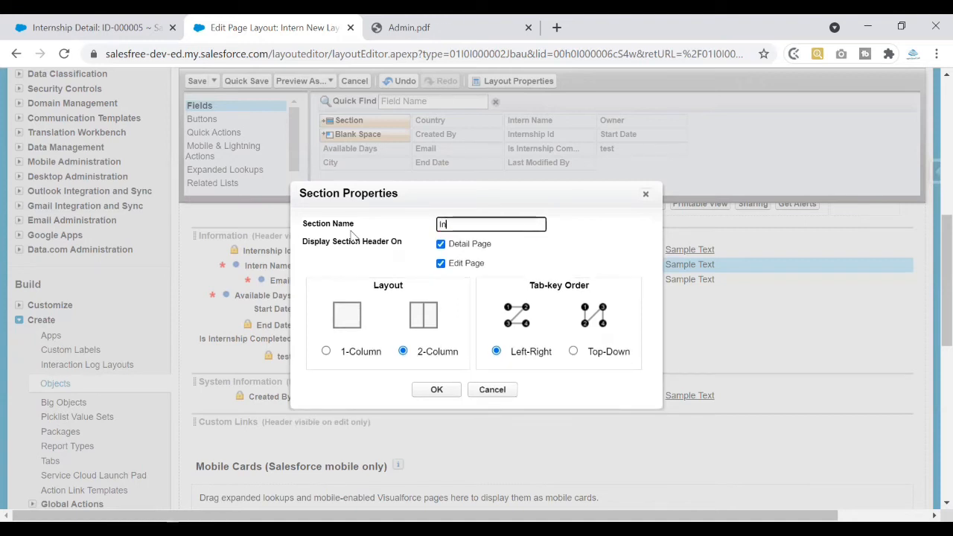
{"action": "type", "text": "ternship"}
{"action": "key", "text": "BackSpace"}
{"action": "key", "text": "BackSpace"}
{"action": "key", "text": "BackSpace"}
{"action": "key", "text": "BackSpace"}
{"action": "type", "text": "Informatio"}
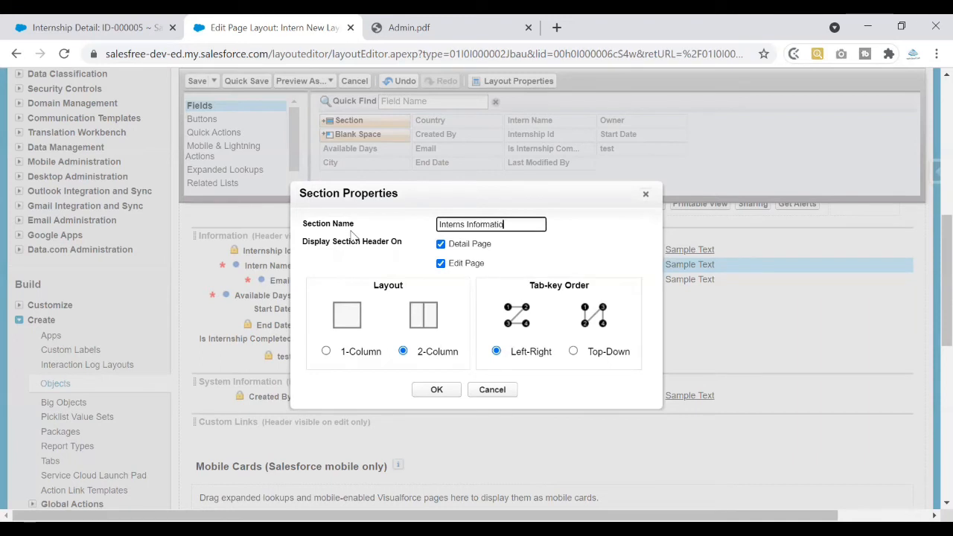
{"action": "type", "text": "n"}
{"action": "left_click_drag", "start_coordinate": [510, 225], "coordinate": [437, 226]}
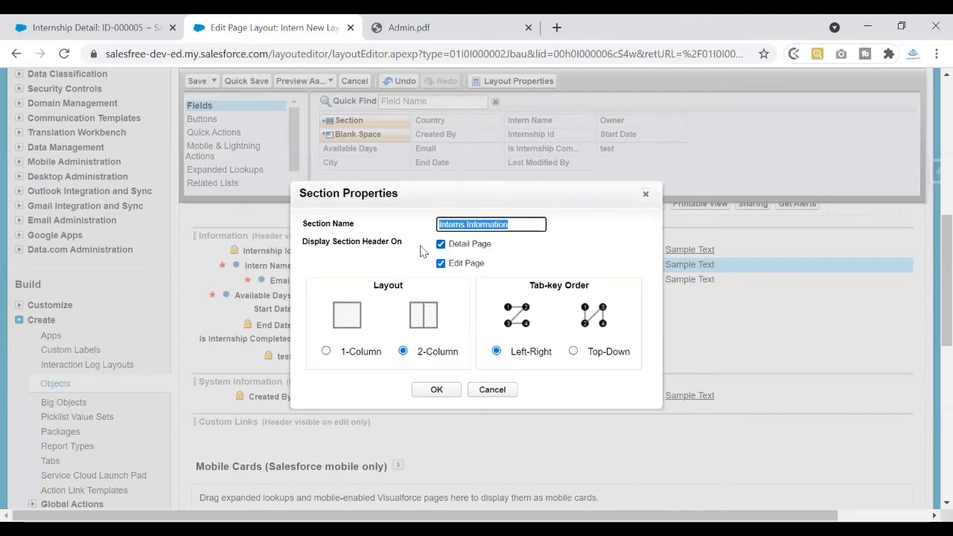
Compare the Display Section Header On options with the internship record's edit form, switching the Edit Page option off and back on.
{"action": "left_click_drag", "start_coordinate": [303, 242], "coordinate": [408, 247]}
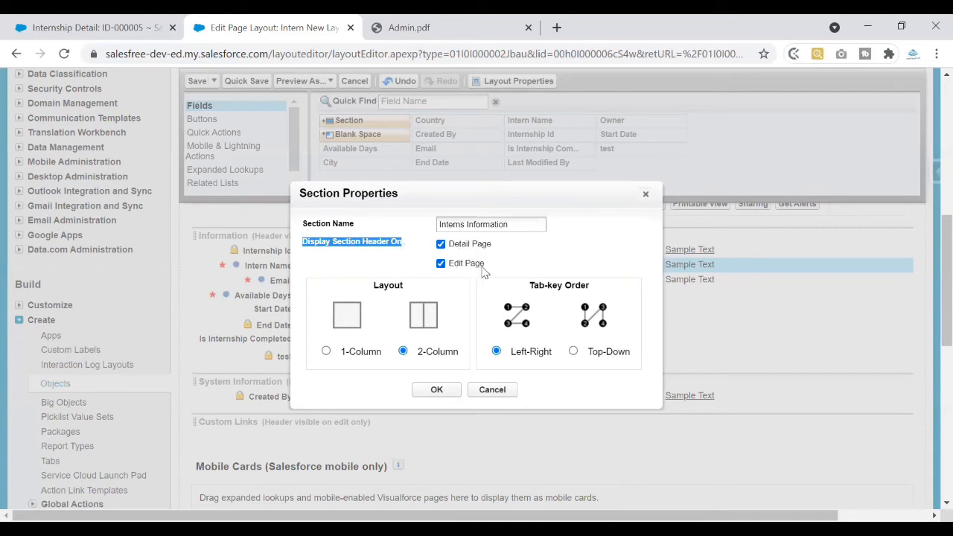
{"action": "left_click", "coordinate": [83, 28]}
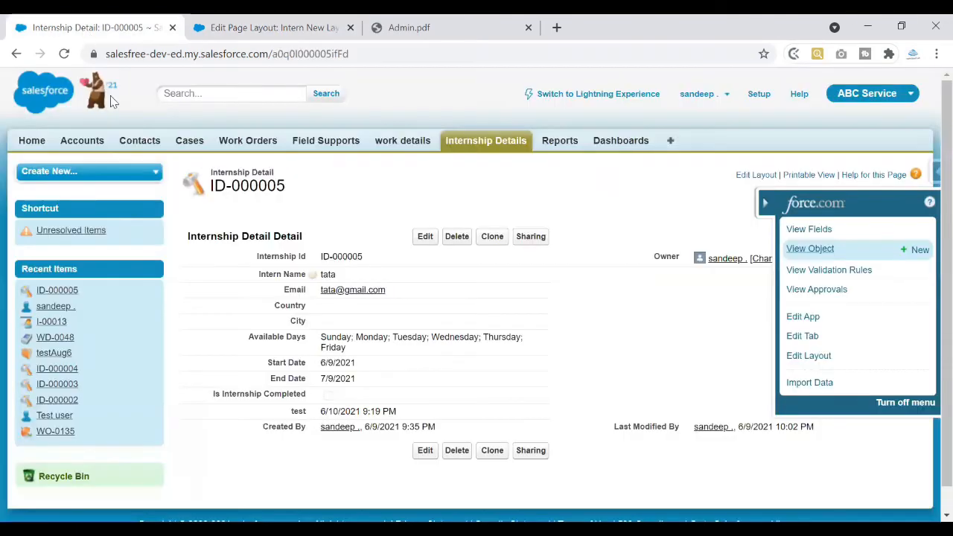
{"action": "left_click", "coordinate": [423, 241]}
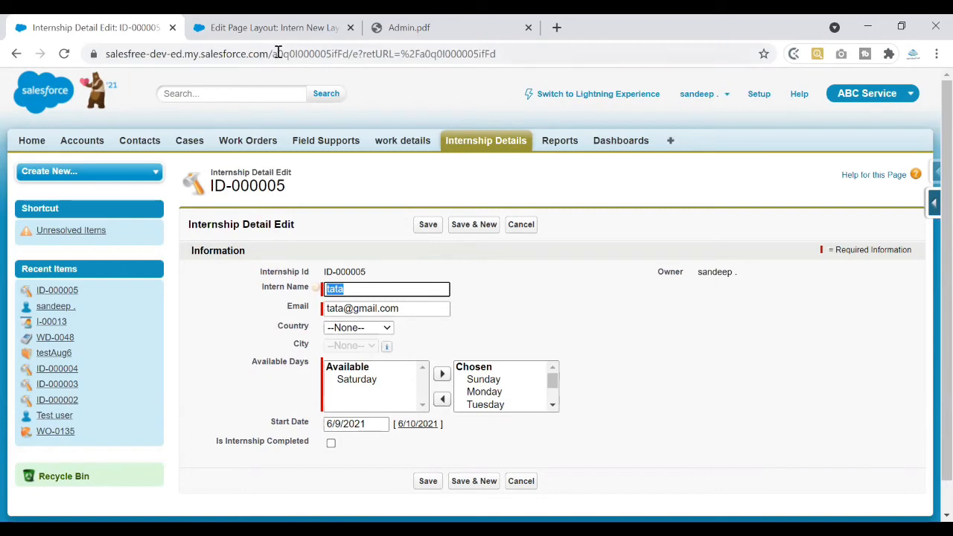
{"action": "left_click", "coordinate": [273, 30]}
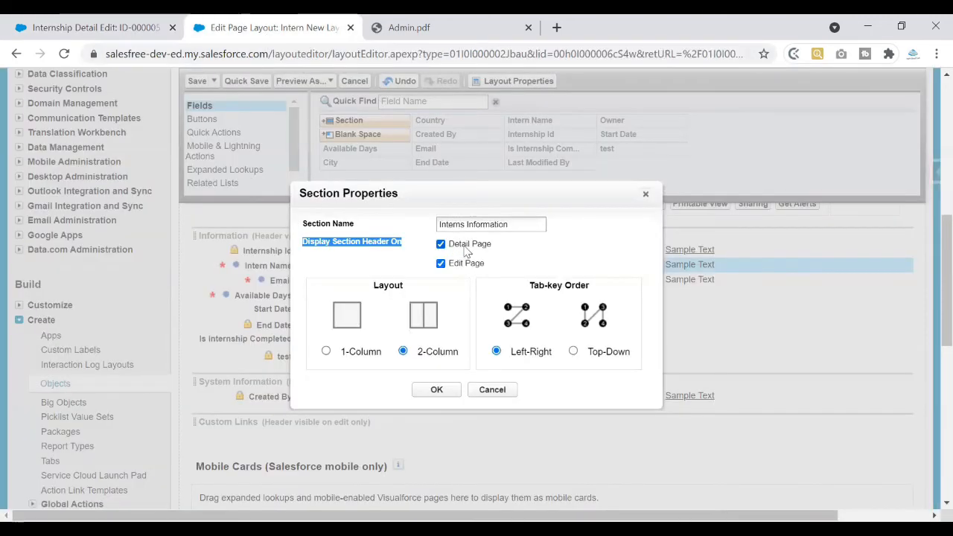
{"action": "left_click", "coordinate": [441, 263]}
{"action": "left_click", "coordinate": [440, 265]}
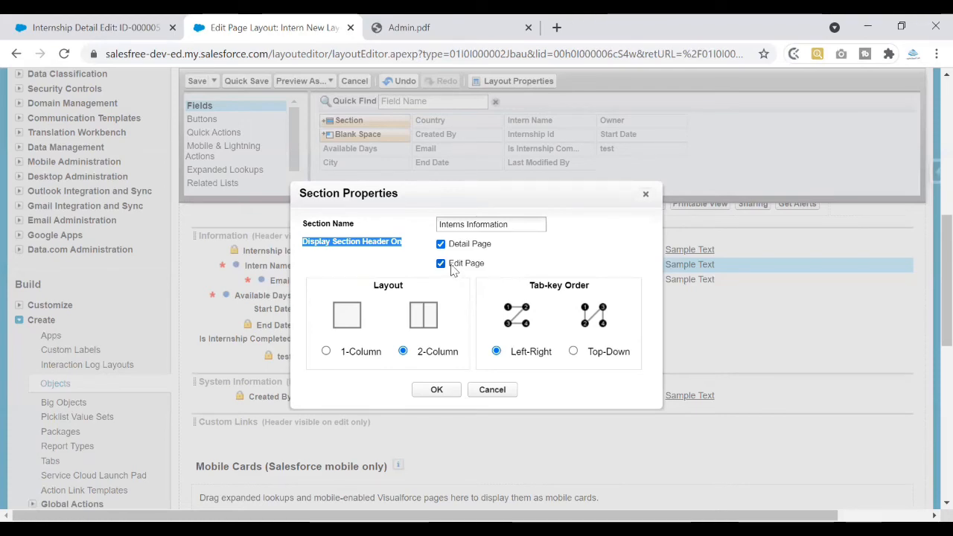
Open the internship record for editing, examine its Information section header, and leave the record without saving.
{"action": "left_click", "coordinate": [33, 27]}
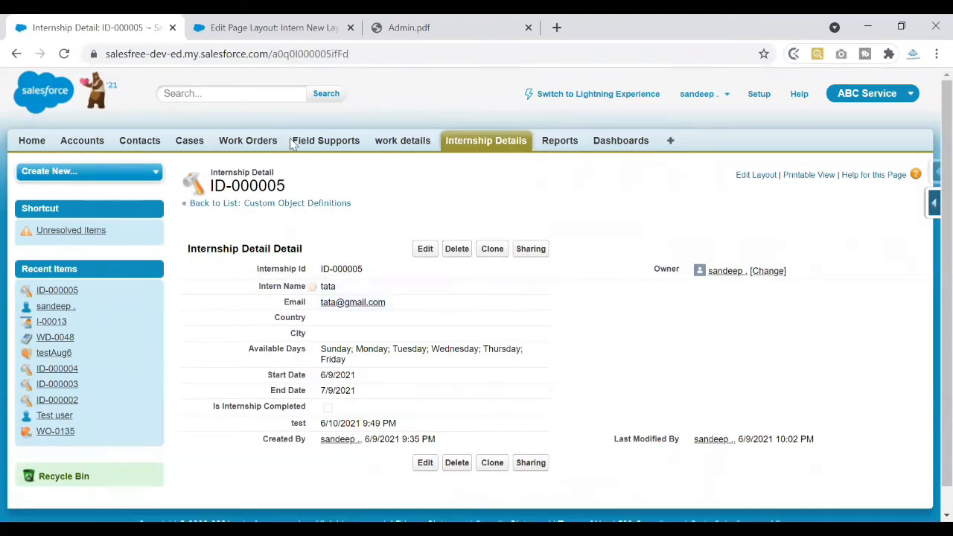
{"action": "left_click", "coordinate": [426, 249]}
{"action": "left_click_drag", "start_coordinate": [245, 251], "coordinate": [190, 250]}
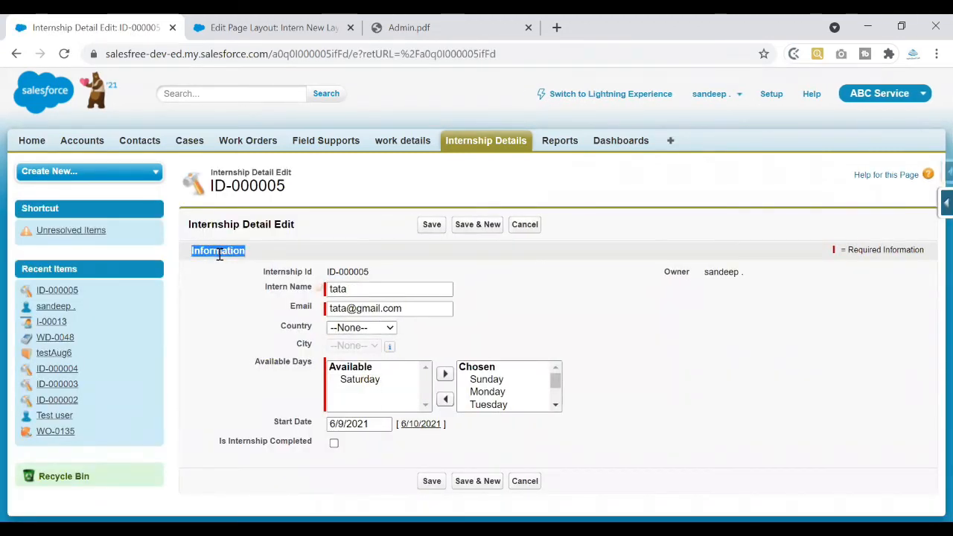
{"action": "left_click_drag", "start_coordinate": [256, 255], "coordinate": [208, 247]}
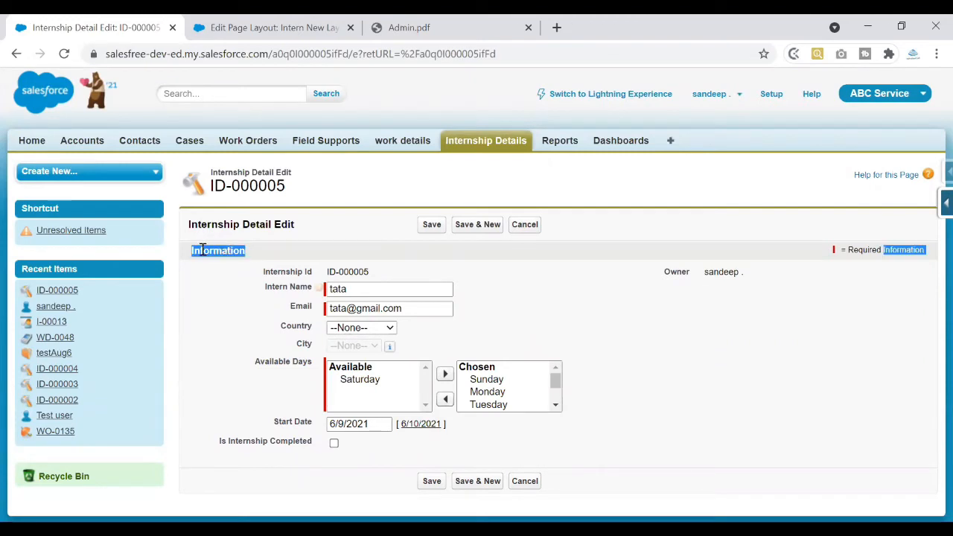
{"action": "left_click", "coordinate": [526, 226]}
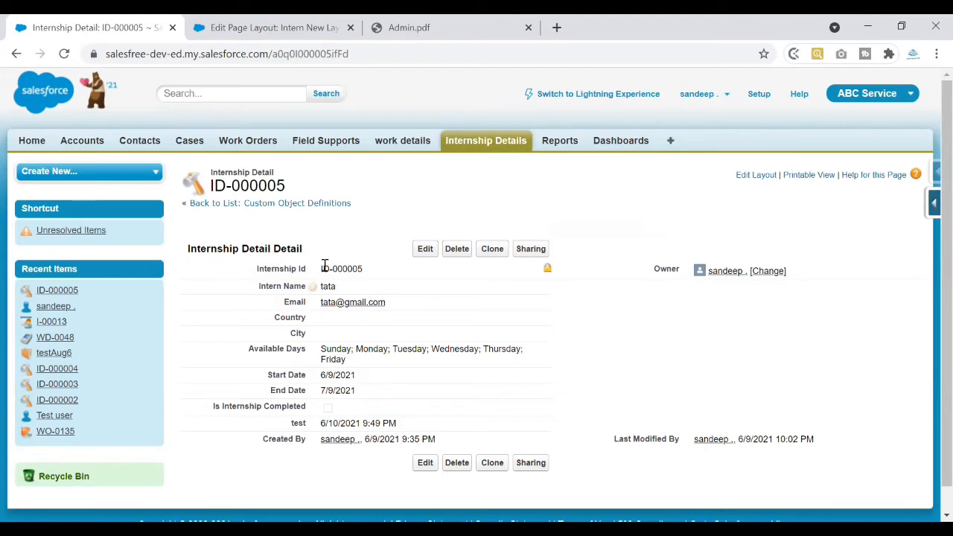
Switch the section header display for the Detail Page off and back on in the section properties.
{"action": "left_click", "coordinate": [268, 29]}
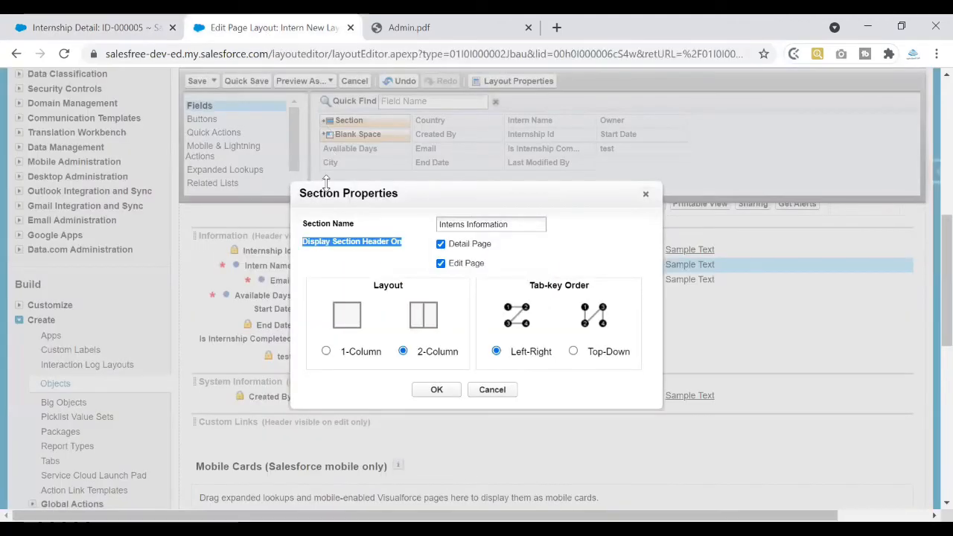
{"action": "left_click", "coordinate": [444, 247]}
{"action": "left_click", "coordinate": [442, 246]}
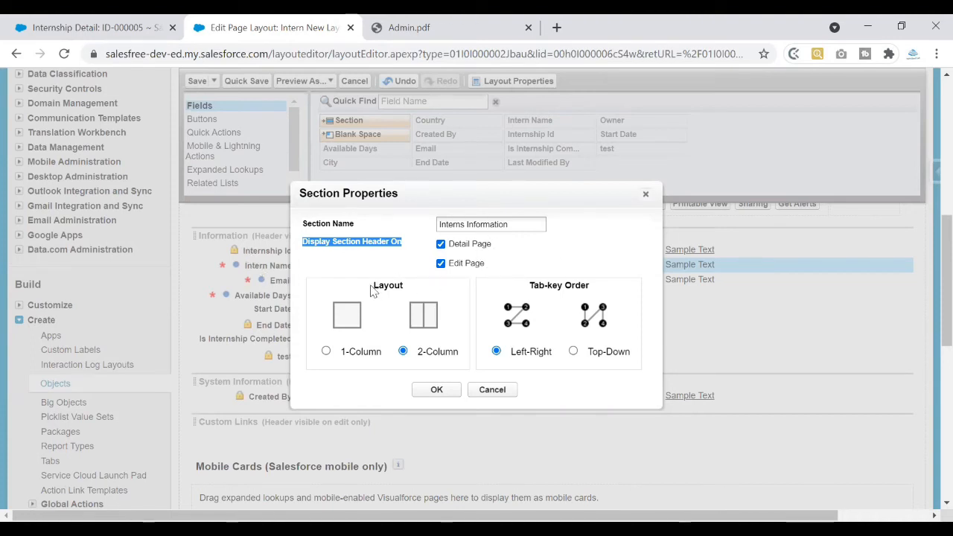
Examine how the Information section's fields are laid out on the internship record's edit form and return to the section properties.
{"action": "left_click_drag", "start_coordinate": [372, 286], "coordinate": [408, 291]}
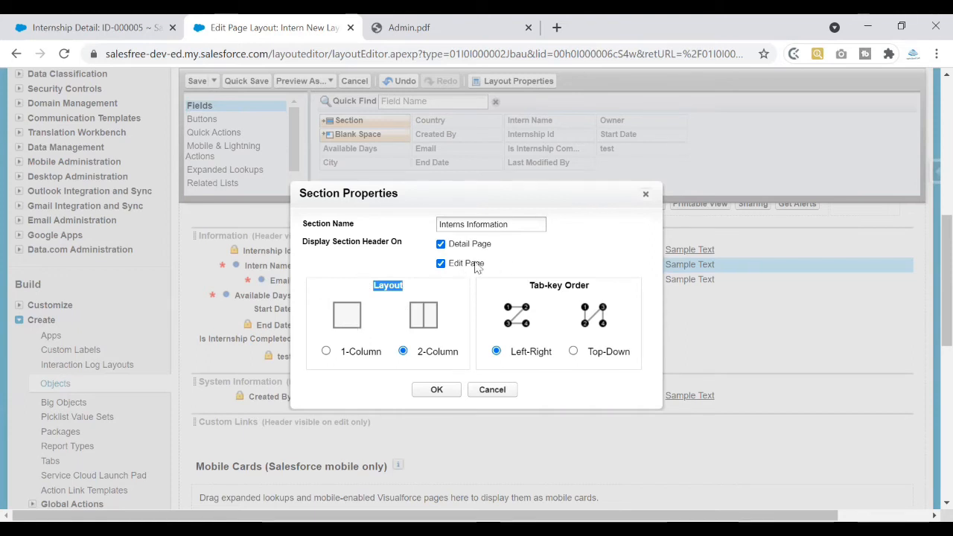
{"action": "left_click", "coordinate": [70, 29]}
{"action": "left_click", "coordinate": [425, 249]}
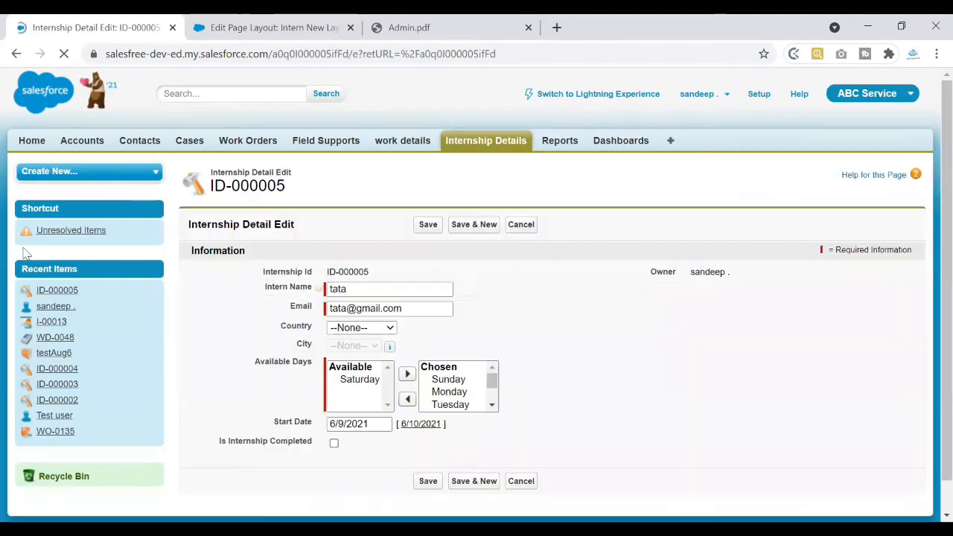
{"action": "left_click", "coordinate": [216, 250]}
{"action": "left_click_drag", "start_coordinate": [217, 249], "coordinate": [254, 255]}
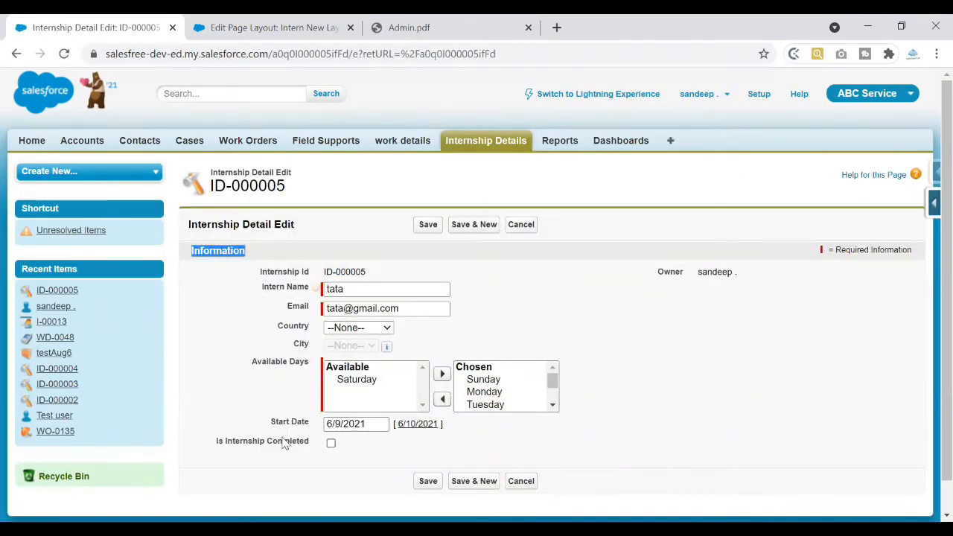
{"action": "left_click", "coordinate": [272, 29]}
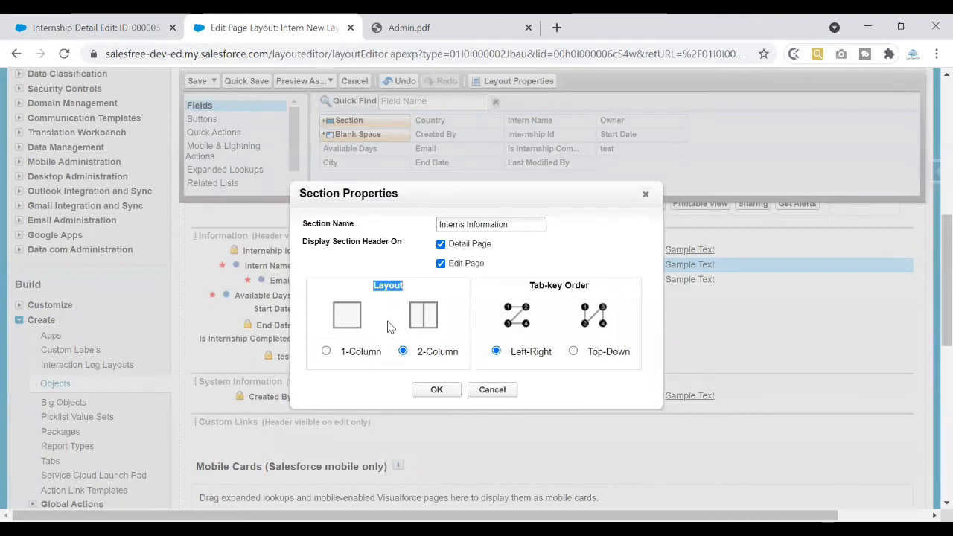
Switch the Interns Information section's layout between 1-Column and 2-Column twice, ending on 2-Column.
{"action": "left_click", "coordinate": [327, 352]}
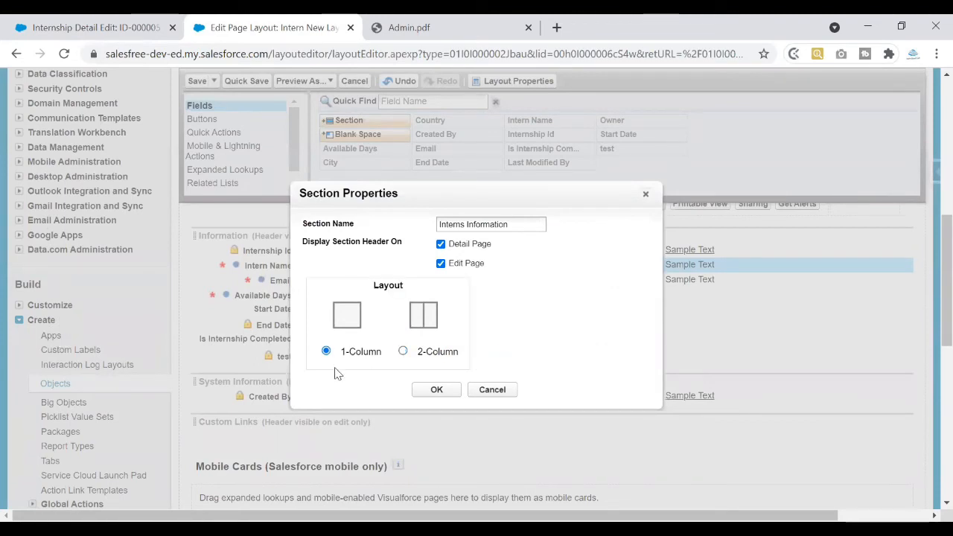
{"action": "left_click", "coordinate": [402, 353]}
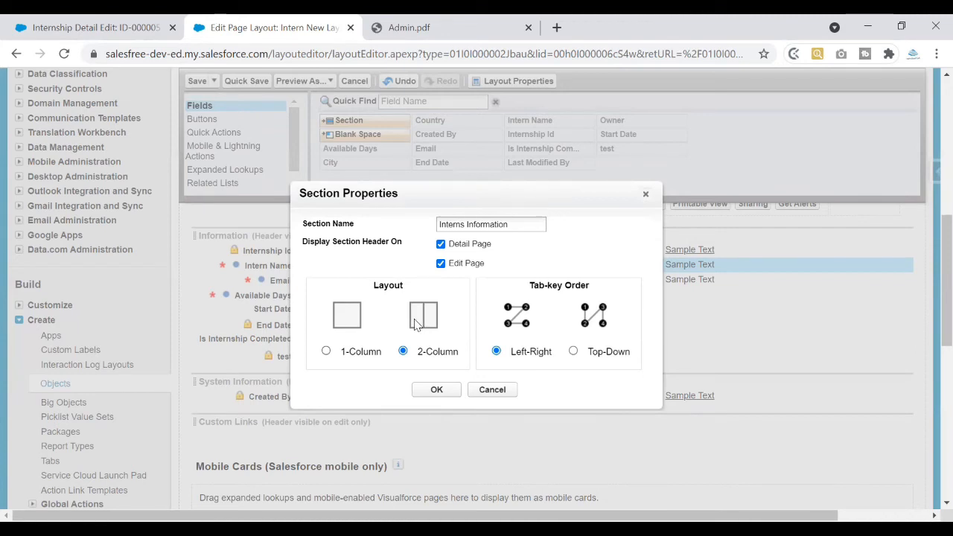
{"action": "left_click", "coordinate": [326, 351]}
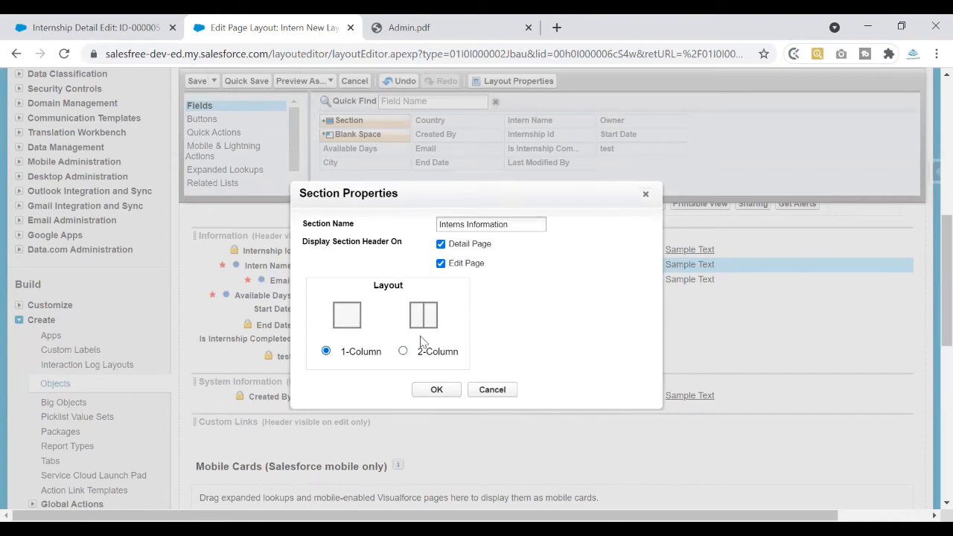
{"action": "left_click", "coordinate": [402, 350]}
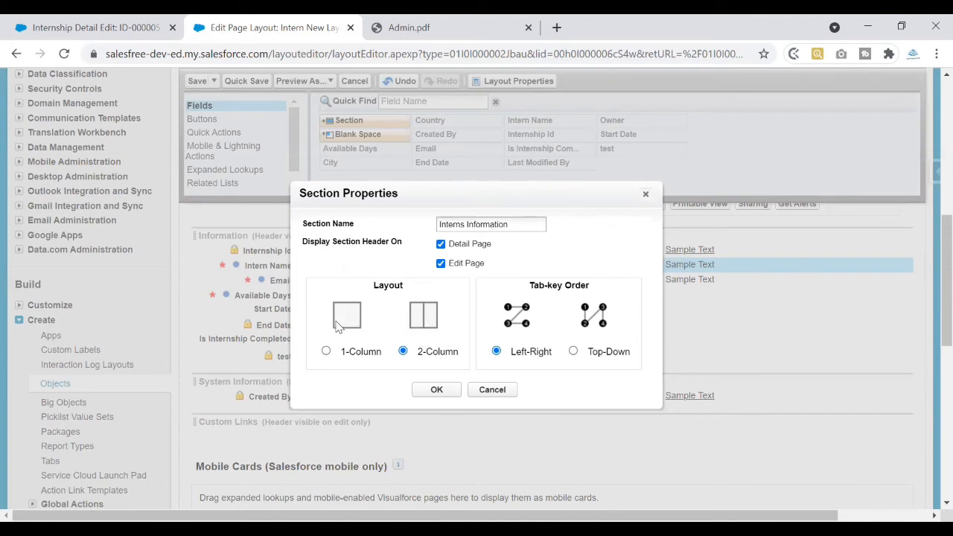
Open a new contact form in a separate browser tab and examine the one-column layout of its Description Information section.
{"action": "left_click", "coordinate": [128, 30]}
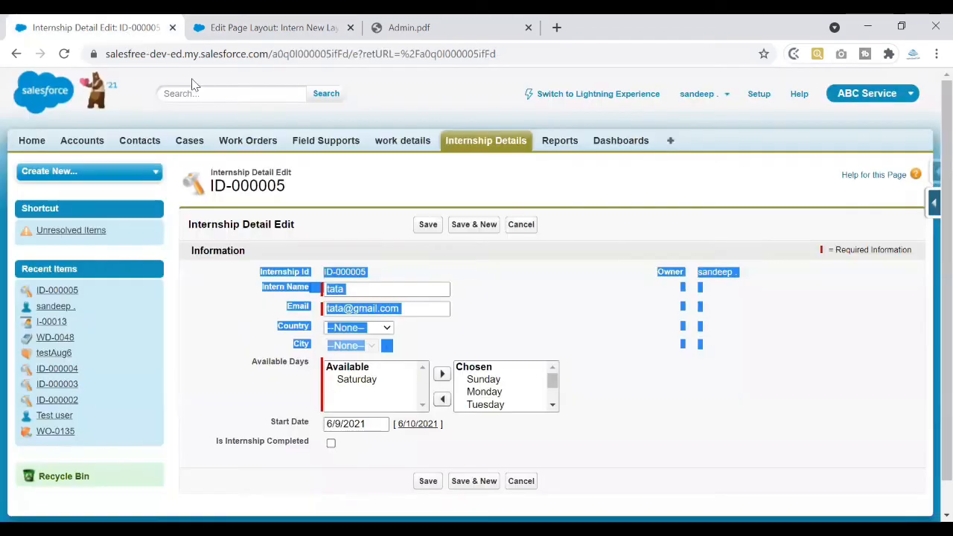
{"action": "middle_click", "coordinate": [160, 140]}
{"action": "left_click", "coordinate": [408, 30]}
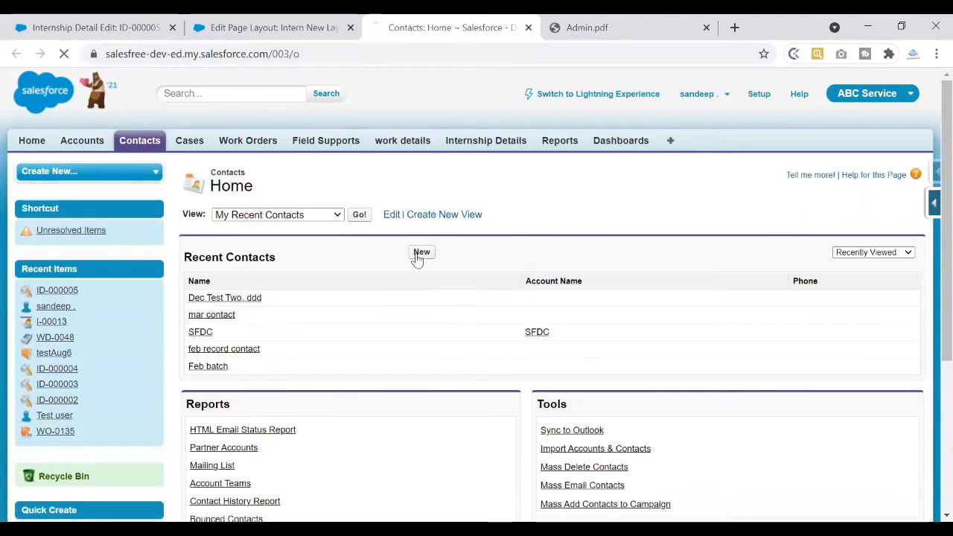
{"action": "left_click", "coordinate": [419, 254]}
{"action": "scroll", "coordinate": [930, 208], "scroll_direction": "down", "scroll_amount": 5}
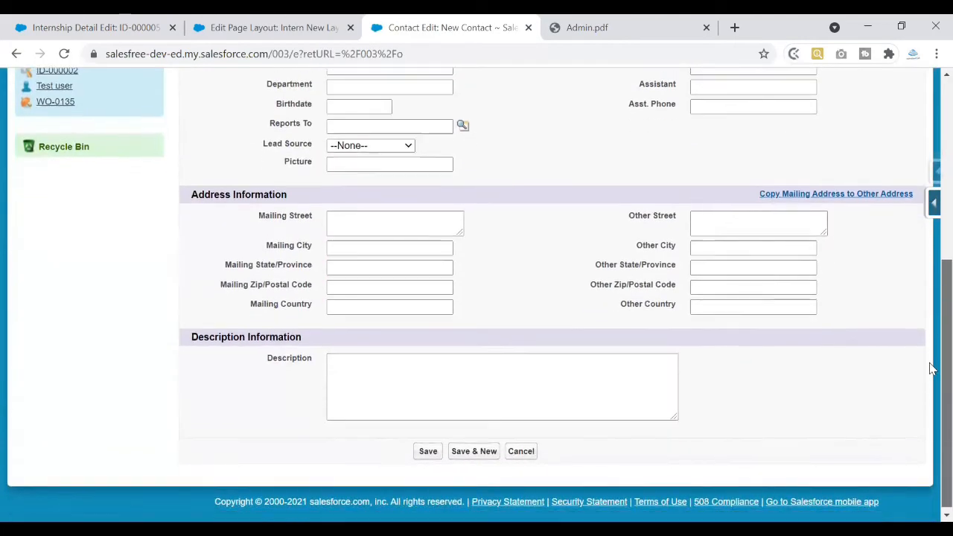
{"action": "left_click_drag", "start_coordinate": [190, 334], "coordinate": [321, 334]}
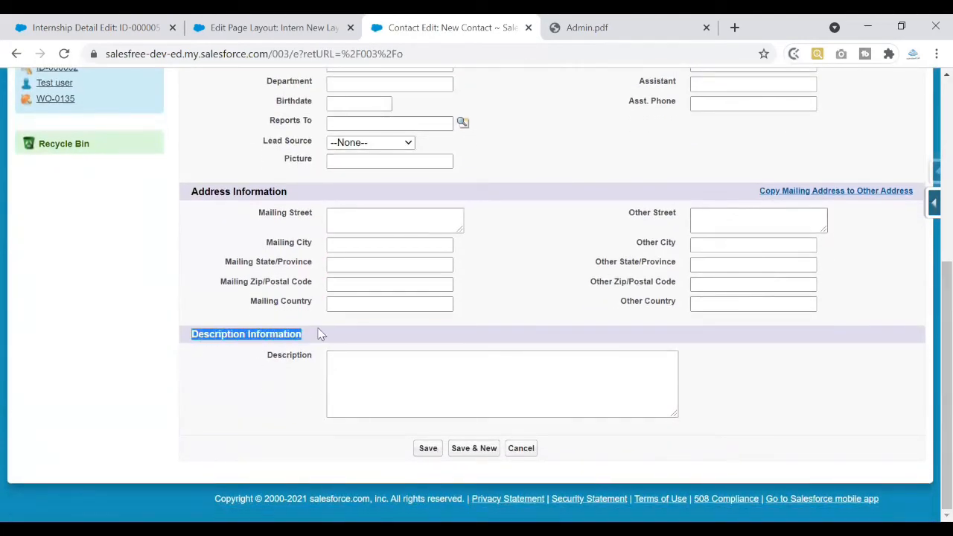
{"action": "left_click", "coordinate": [338, 365]}
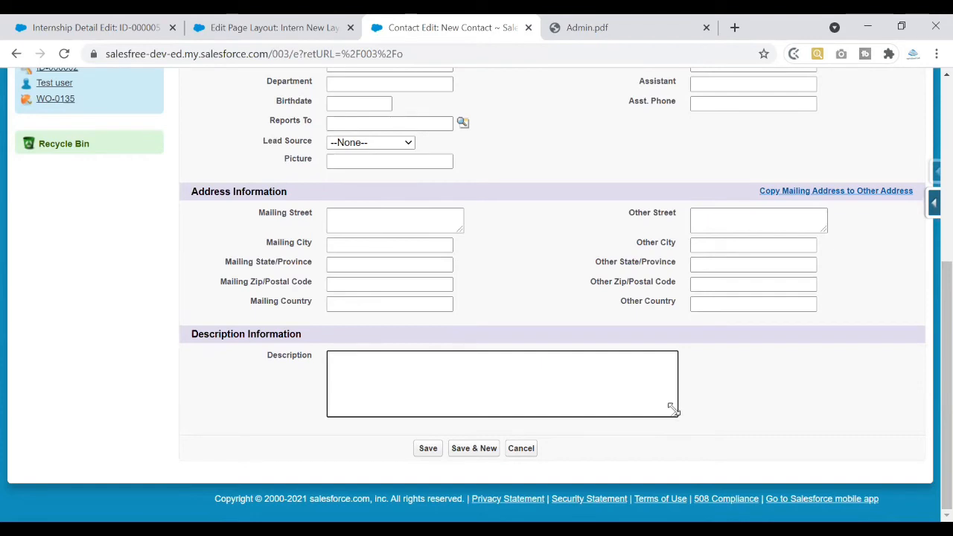
Resize the new contact's Description box wider, narrower and wider again, and return to the Interns Information section properties.
{"action": "left_click_drag", "start_coordinate": [675, 412], "coordinate": [854, 445]}
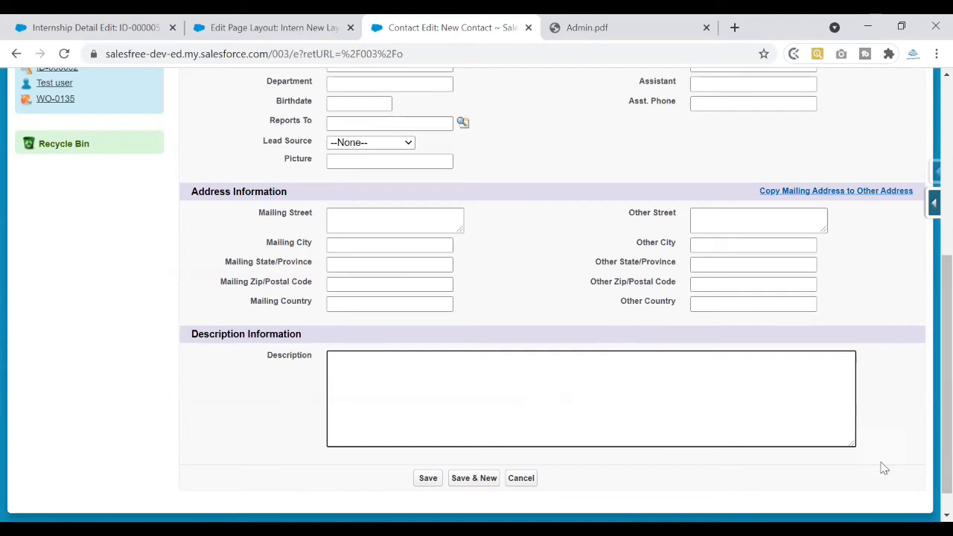
{"action": "left_click_drag", "start_coordinate": [851, 444], "coordinate": [458, 452]}
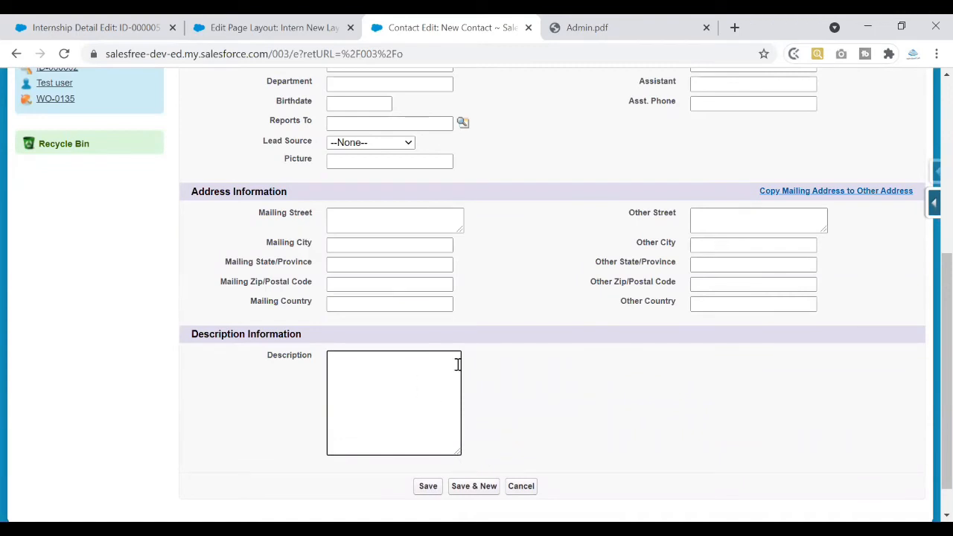
{"action": "left_click_drag", "start_coordinate": [458, 452], "coordinate": [877, 425]}
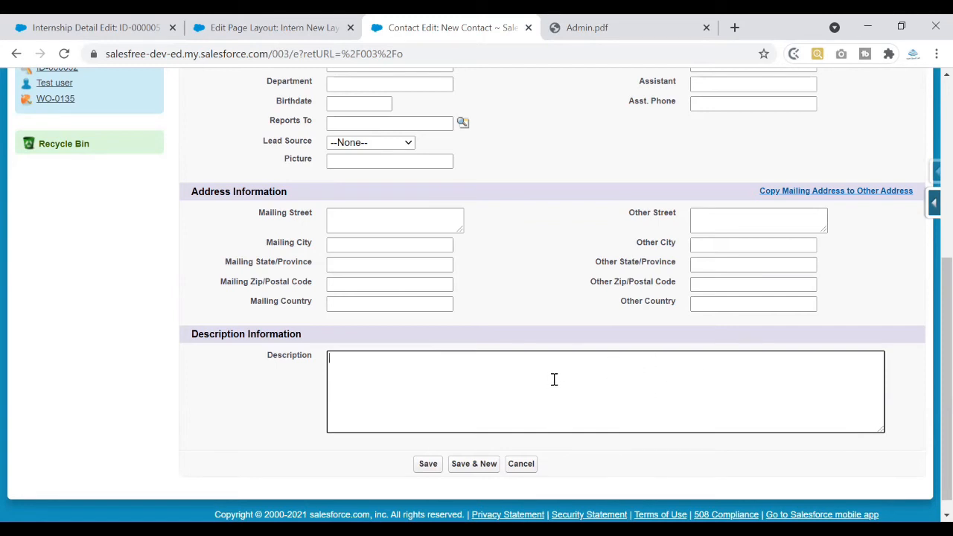
{"action": "left_click", "coordinate": [290, 28]}
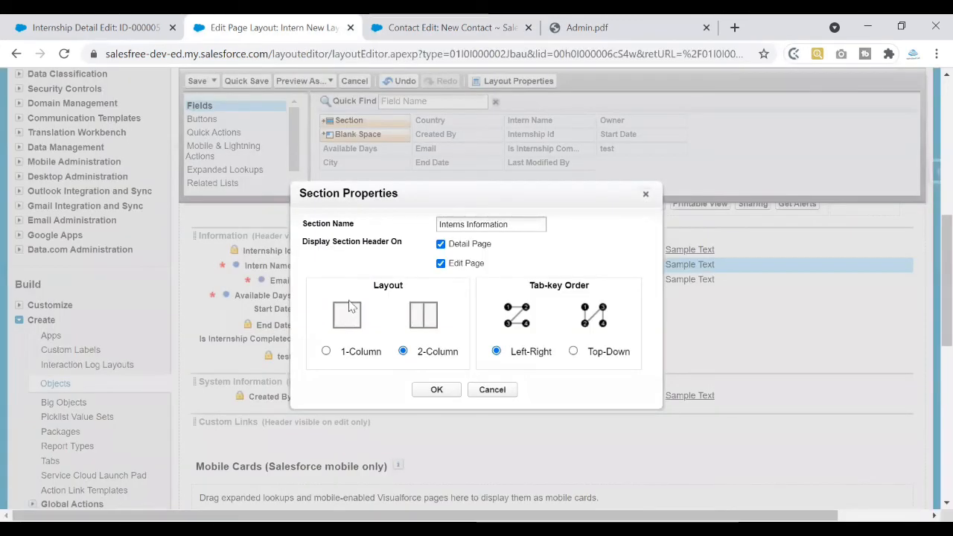
Examine the Layout and Tab-key Order options, tracing the Left-Right and Top-Down diagrams with temporary screen markings.
{"action": "left_click_drag", "start_coordinate": [371, 285], "coordinate": [407, 290]}
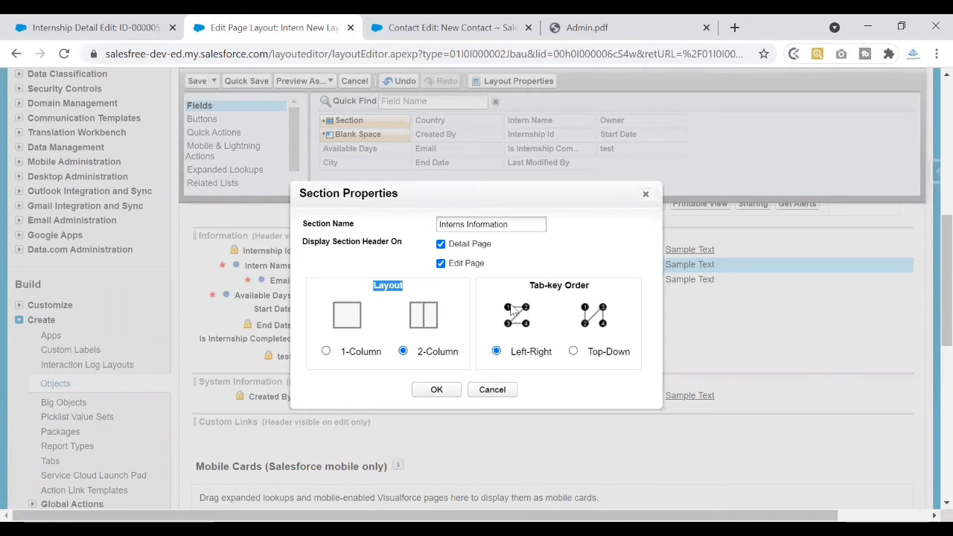
{"action": "left_click_drag", "start_coordinate": [522, 288], "coordinate": [595, 293]}
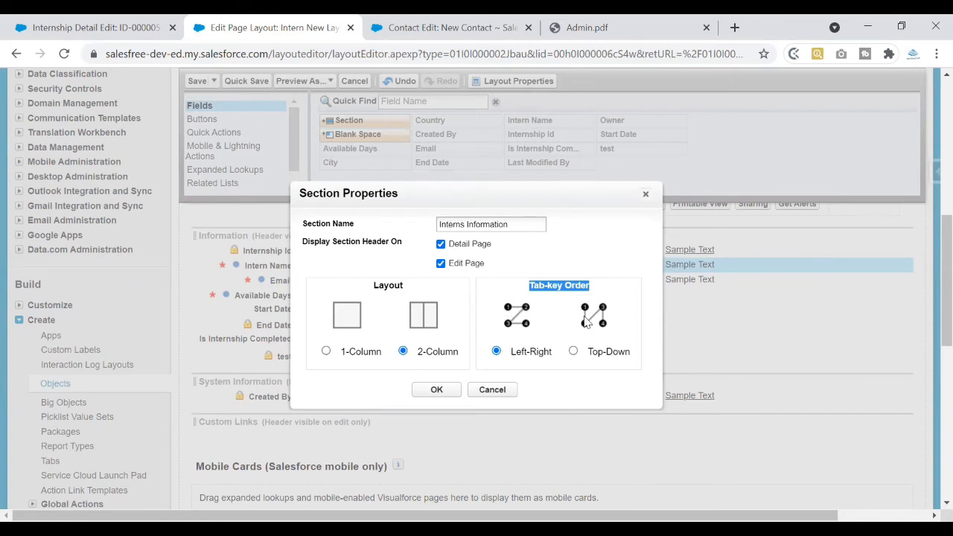
{"action": "left_click", "coordinate": [504, 317]}
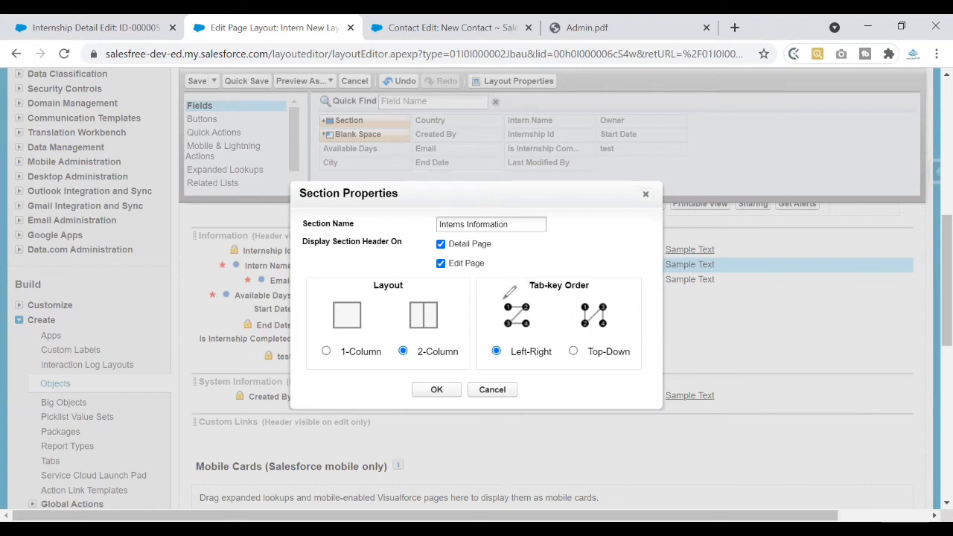
{"action": "mouse_move", "coordinate": [505, 301]}
{"action": "left_mouse_down"}
{"action": "mouse_move", "coordinate": [530, 296]}
{"action": "mouse_move", "coordinate": [586, 319]}
{"action": "left_mouse_up"}
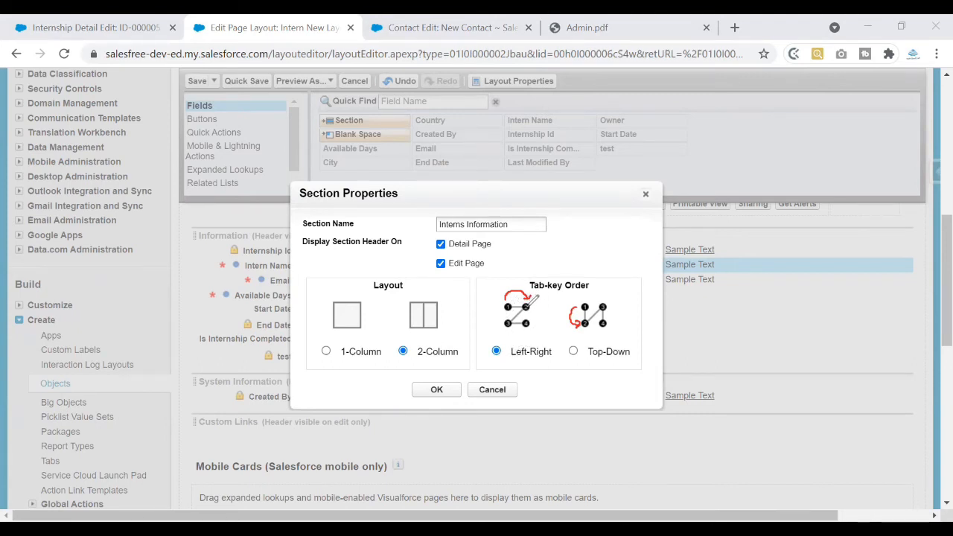
{"action": "left_click_drag", "start_coordinate": [509, 320], "coordinate": [514, 324]}
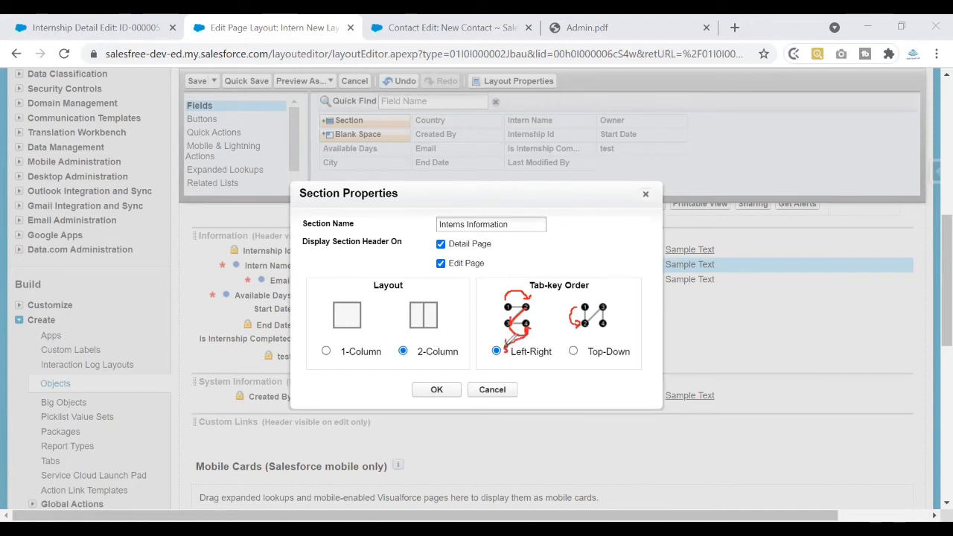
{"action": "left_click_drag", "start_coordinate": [527, 342], "coordinate": [528, 350]}
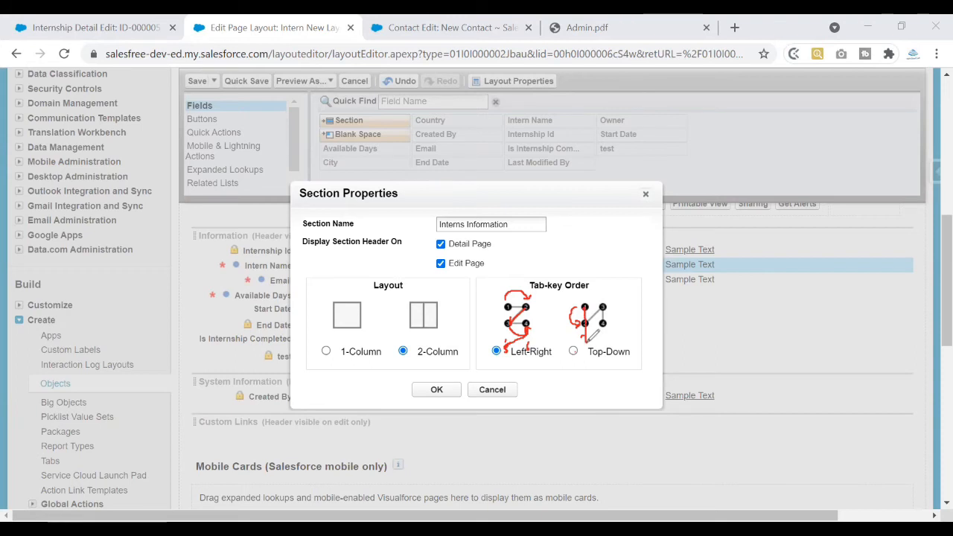
{"action": "left_click_drag", "start_coordinate": [585, 327], "coordinate": [588, 353]}
{"action": "mouse_move", "coordinate": [597, 312]}
{"action": "left_mouse_down"}
{"action": "mouse_move", "coordinate": [602, 306]}
{"action": "mouse_move", "coordinate": [600, 362]}
{"action": "left_mouse_up"}
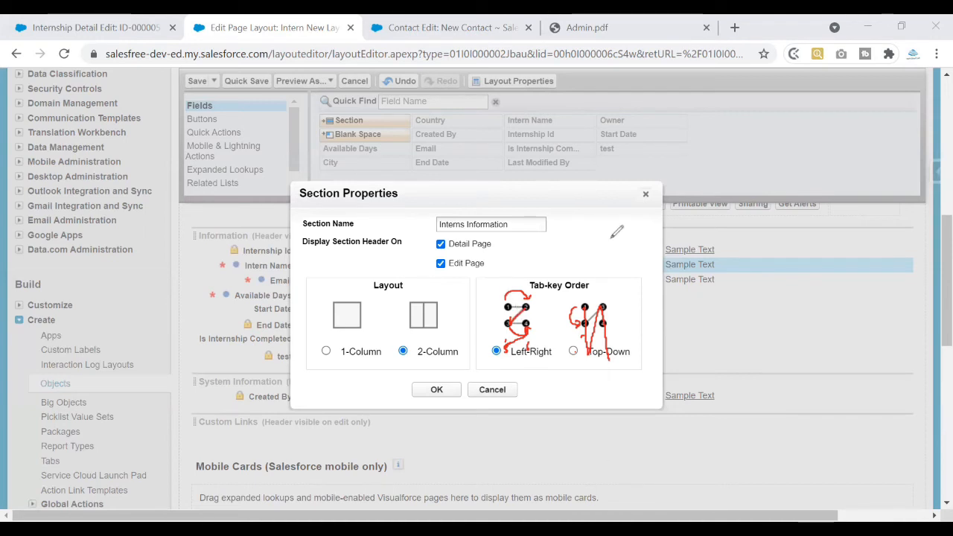
{"action": "key", "text": "e"}
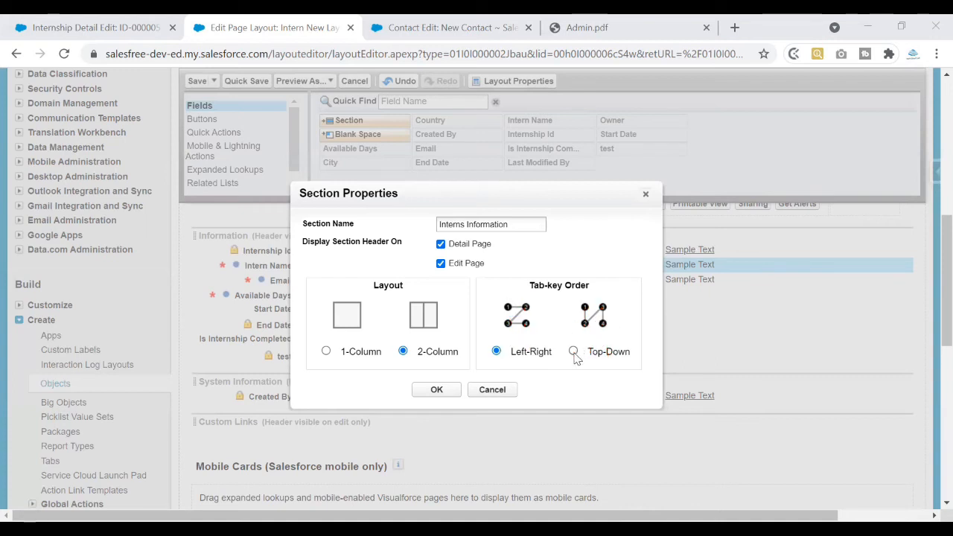
Add the Interns Information section with a 2-Column layout and Left-Right tab order, and recheck its properties without changing them.
{"action": "left_click", "coordinate": [436, 392]}
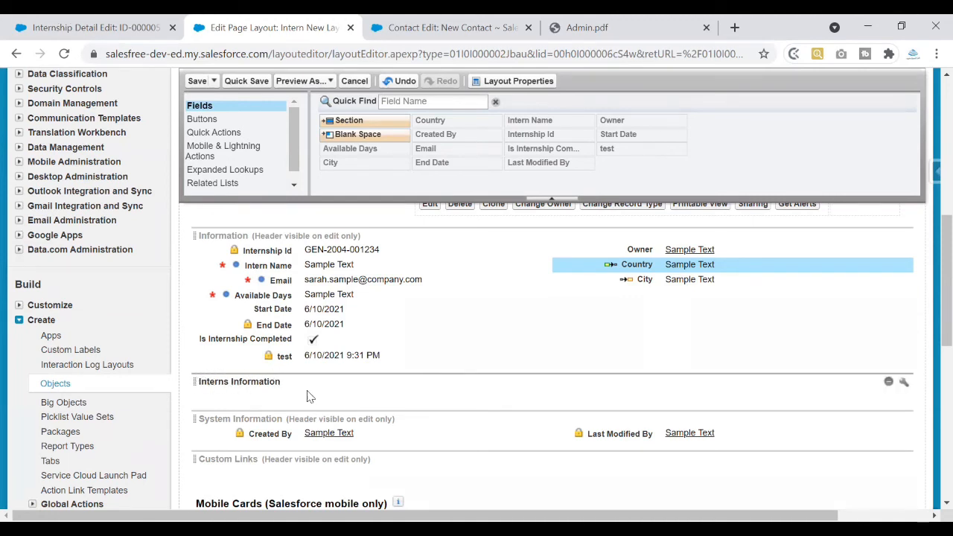
{"action": "left_click", "coordinate": [903, 381]}
{"action": "left_click", "coordinate": [645, 194]}
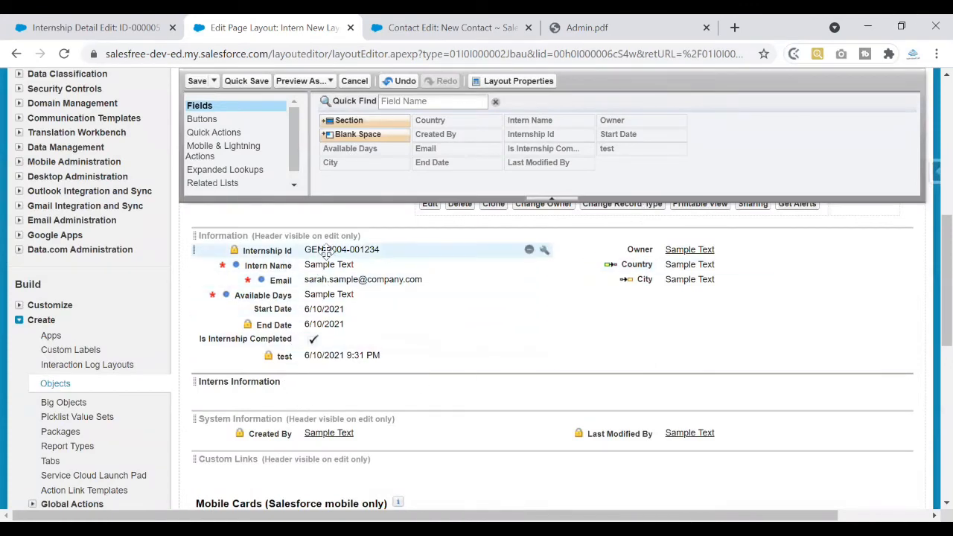
Move Internship Id and Email into the first column and Intern Name into the second column of the Interns Information section.
{"action": "left_click_drag", "start_coordinate": [334, 249], "coordinate": [328, 393]}
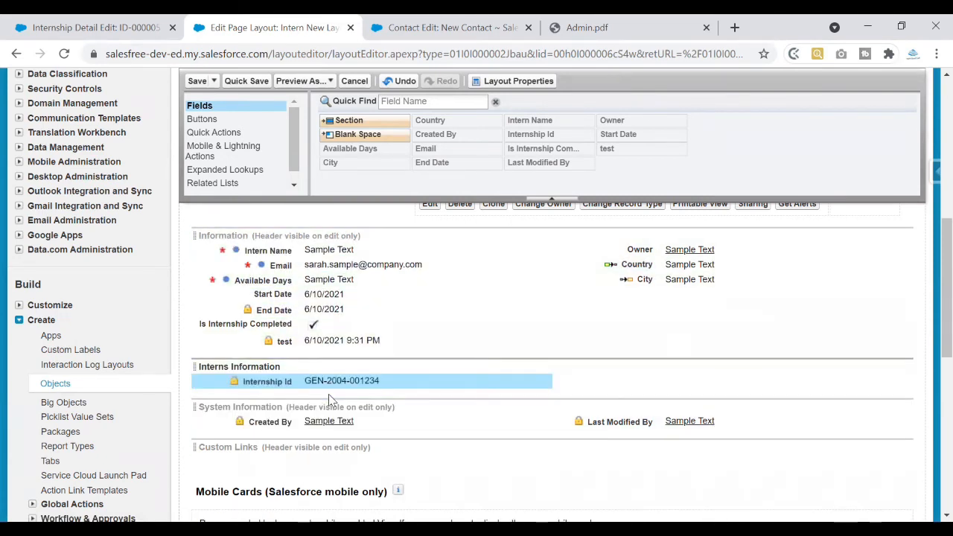
{"action": "left_click_drag", "start_coordinate": [357, 249], "coordinate": [588, 365]}
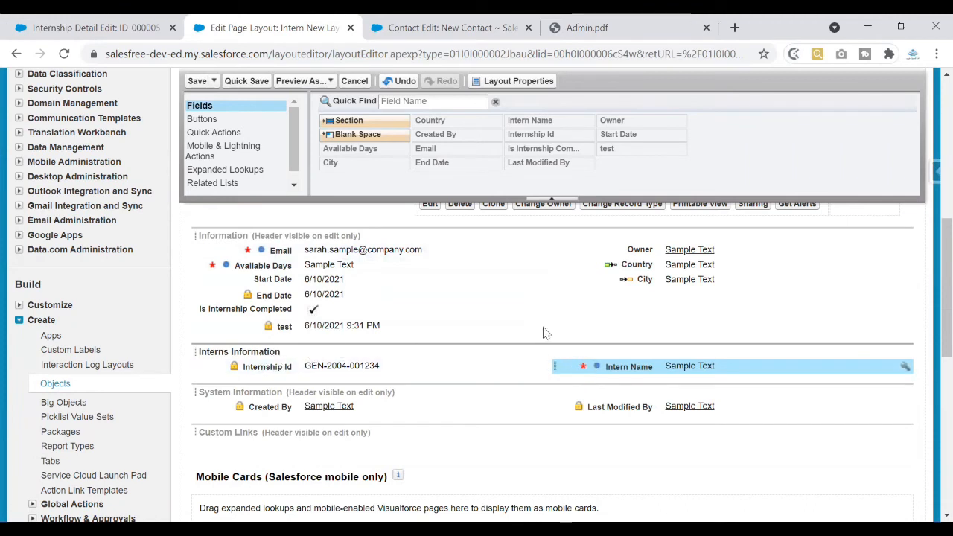
{"action": "left_click_drag", "start_coordinate": [310, 249], "coordinate": [316, 384]}
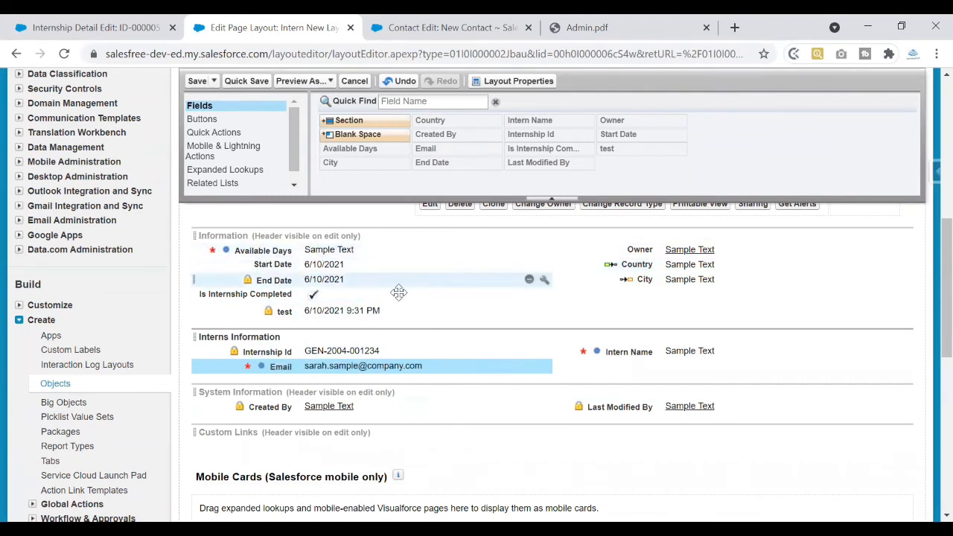
Move the Country and City fields into the second column of the Interns Information section, below Intern Name.
{"action": "left_click", "coordinate": [645, 264]}
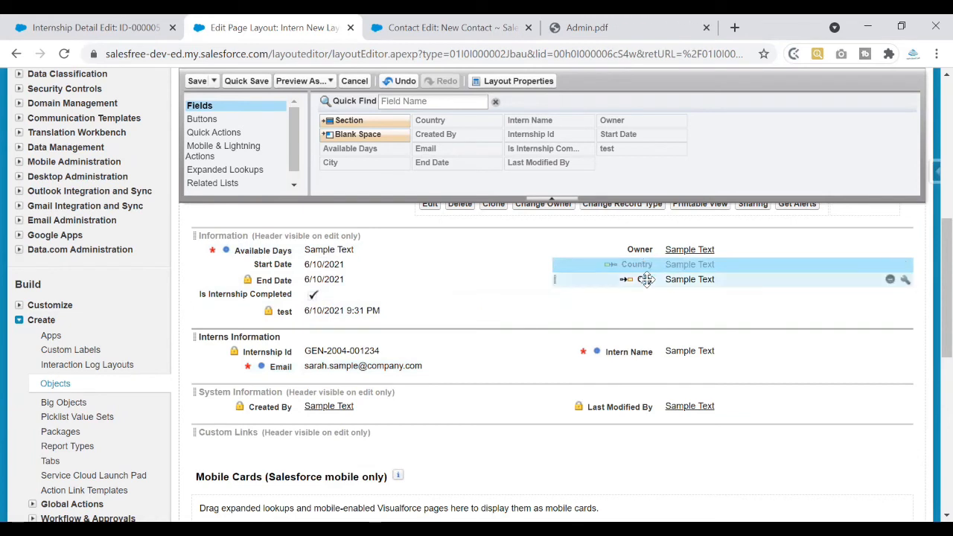
{"action": "left_click_drag", "start_coordinate": [380, 365], "coordinate": [477, 368]}
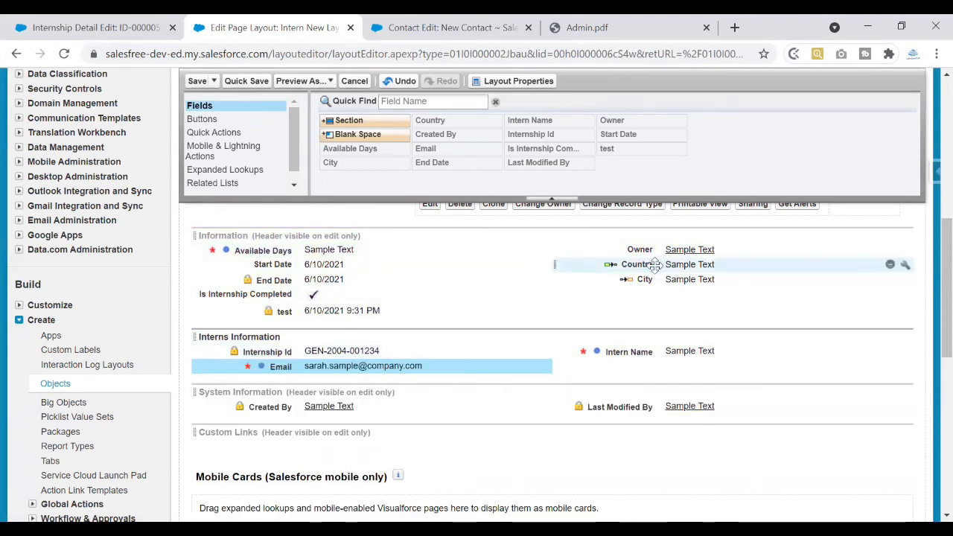
{"action": "left_click_drag", "start_coordinate": [655, 263], "coordinate": [659, 387]}
{"action": "left_click_drag", "start_coordinate": [618, 264], "coordinate": [642, 385]}
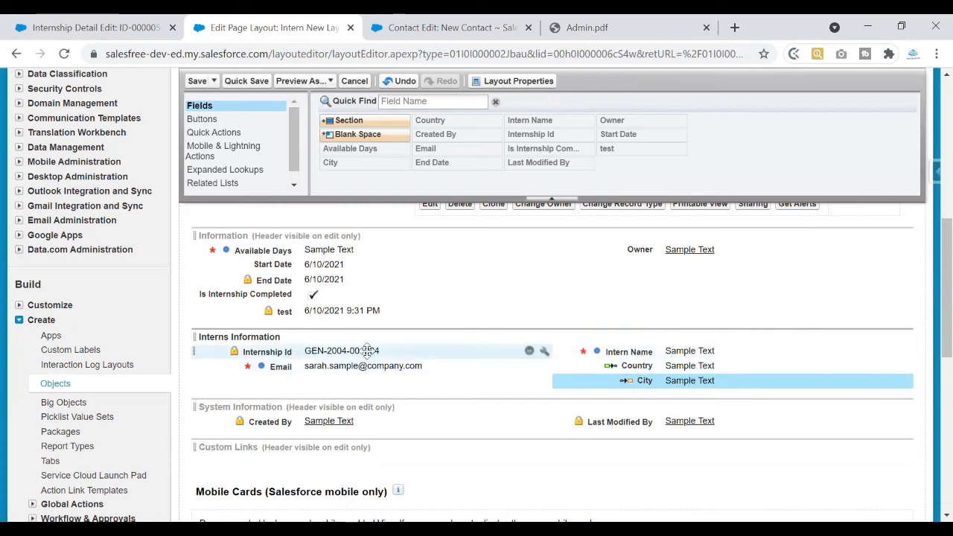
Swap Intern Name and Internship Id so that Intern Name leads the first column of the Interns Information section.
{"action": "mouse_move", "coordinate": [612, 351]}
{"action": "left_mouse_down"}
{"action": "mouse_move", "coordinate": [409, 374]}
{"action": "mouse_move", "coordinate": [325, 349]}
{"action": "mouse_move", "coordinate": [302, 368]}
{"action": "mouse_move", "coordinate": [610, 341]}
{"action": "left_mouse_up"}
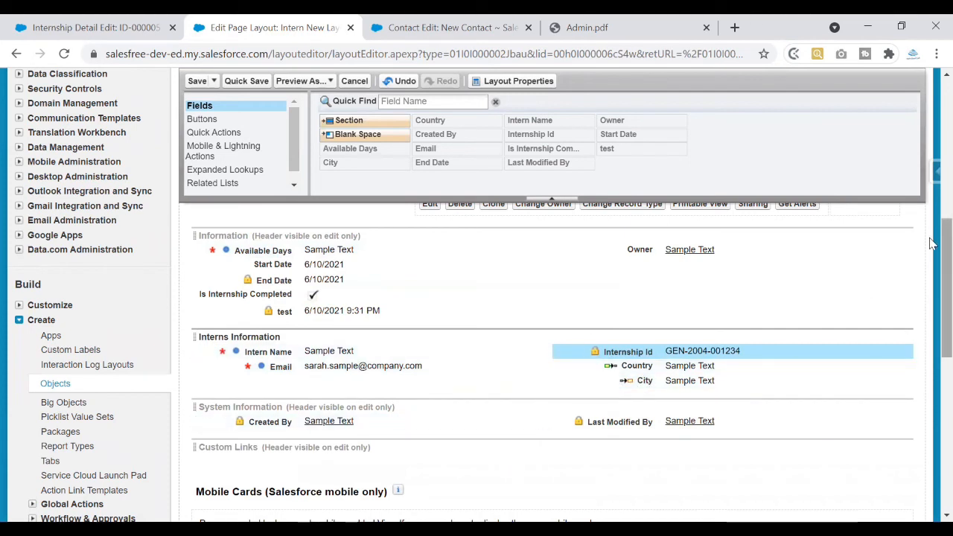
{"action": "scroll", "coordinate": [933, 242], "scroll_direction": "down", "scroll_amount": 1}
{"action": "scroll", "coordinate": [933, 239], "scroll_direction": "up", "scroll_amount": 1}
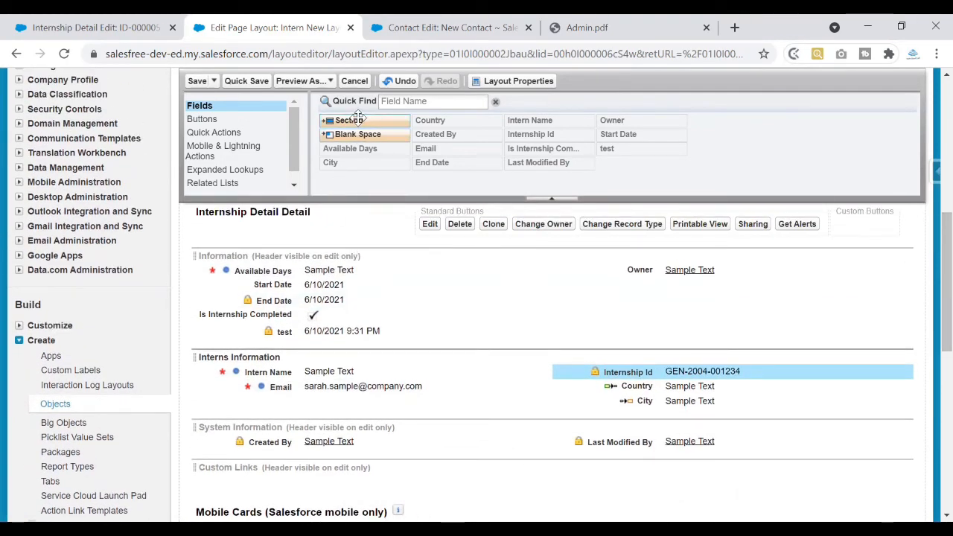
Add a Program Details section below Interns Information, with a 2-Column layout and Left-Right tab-key order.
{"action": "left_click_drag", "start_coordinate": [358, 119], "coordinate": [322, 415]}
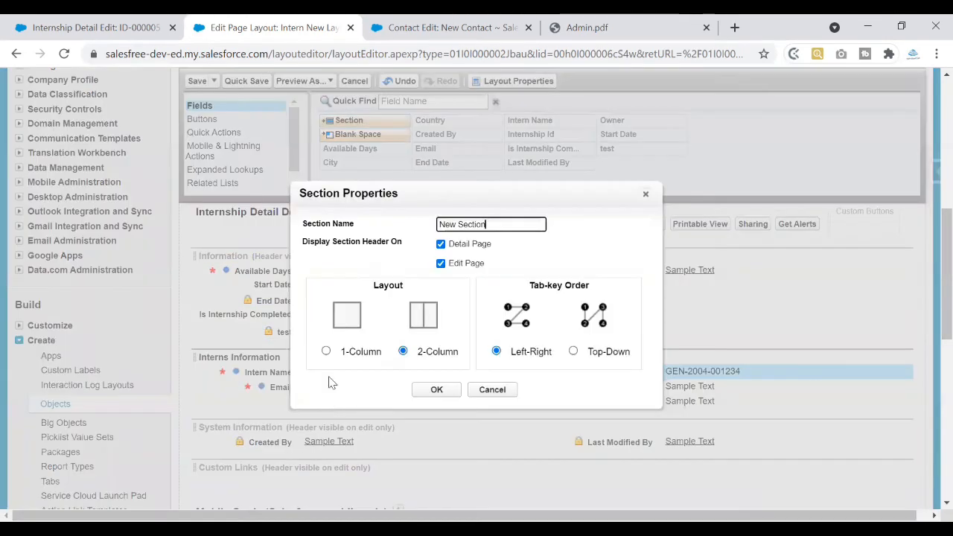
{"action": "left_click_drag", "start_coordinate": [494, 224], "coordinate": [398, 236]}
{"action": "key", "text": "BackSpace"}
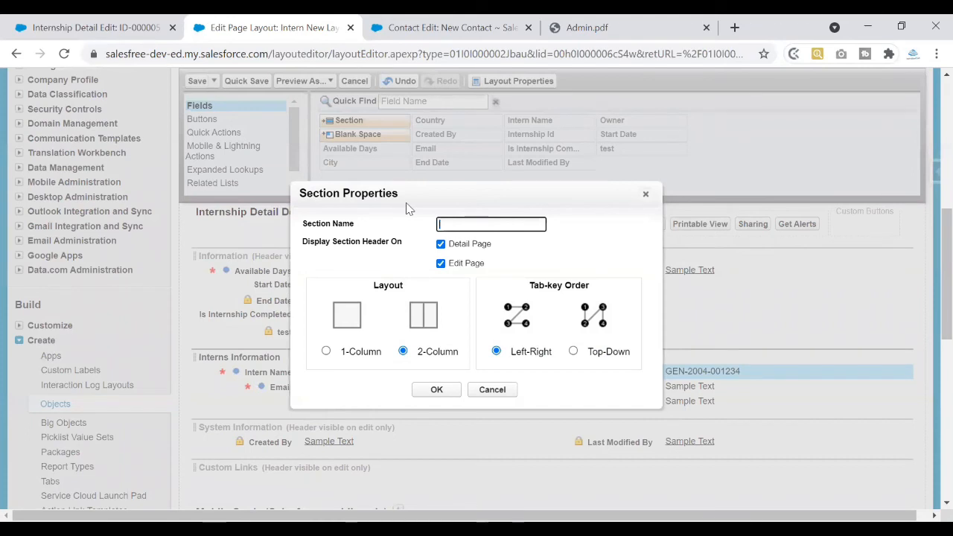
{"action": "type", "text": "Program Se"}
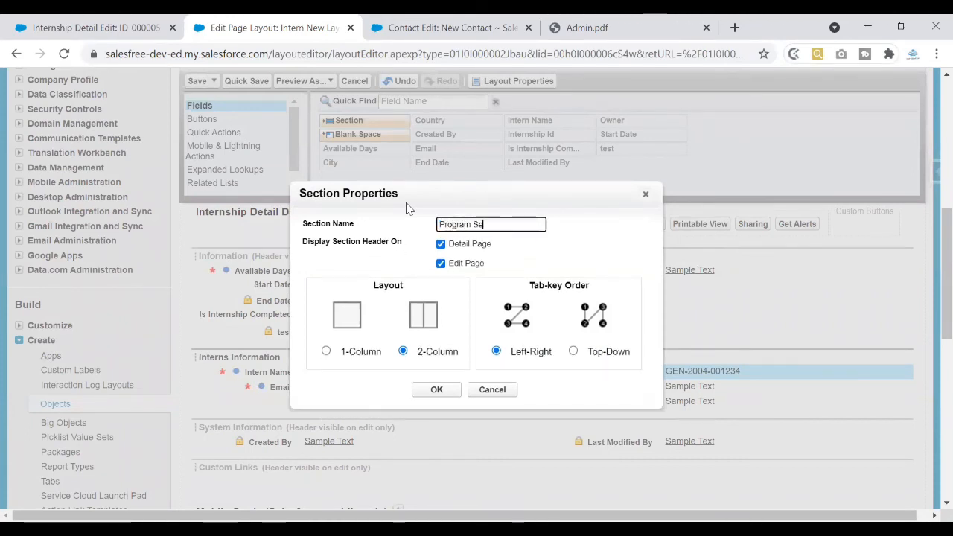
{"action": "key", "text": "BackSpace"}
{"action": "key", "text": "BackSpace"}
{"action": "type", "text": "Details"}
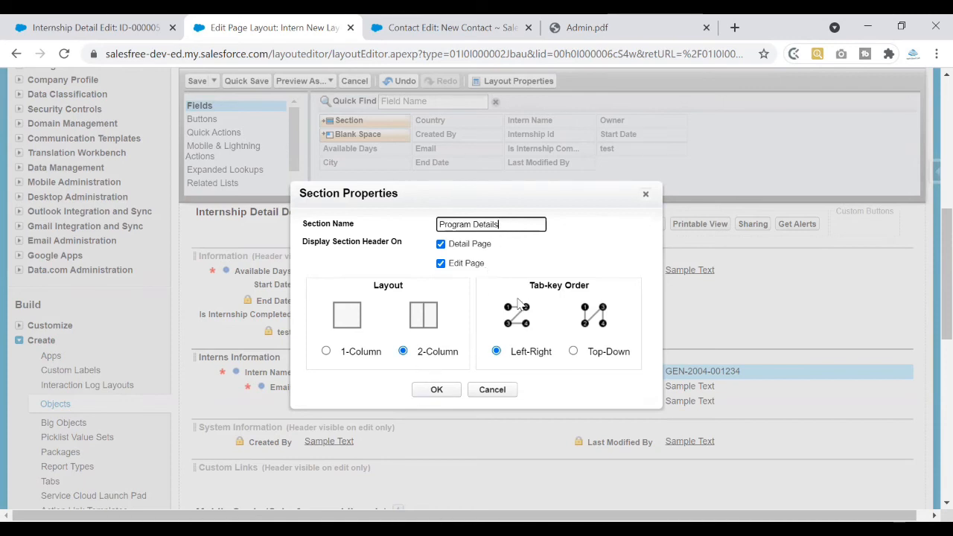
{"action": "left_click", "coordinate": [436, 391]}
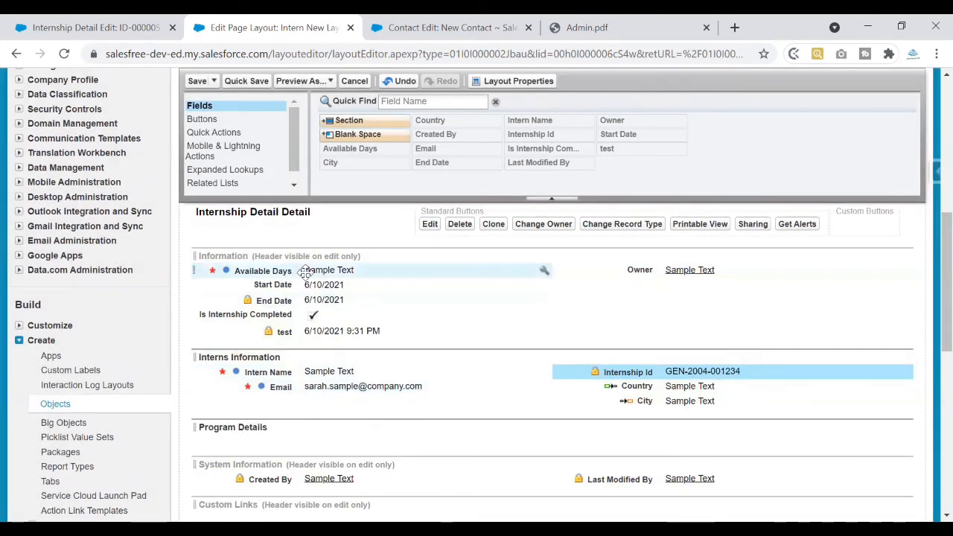
Move Start Date and End Date into the first column of Program Details, and Is Internship Completed and Available Days into the second.
{"action": "left_click_drag", "start_coordinate": [314, 286], "coordinate": [313, 439]}
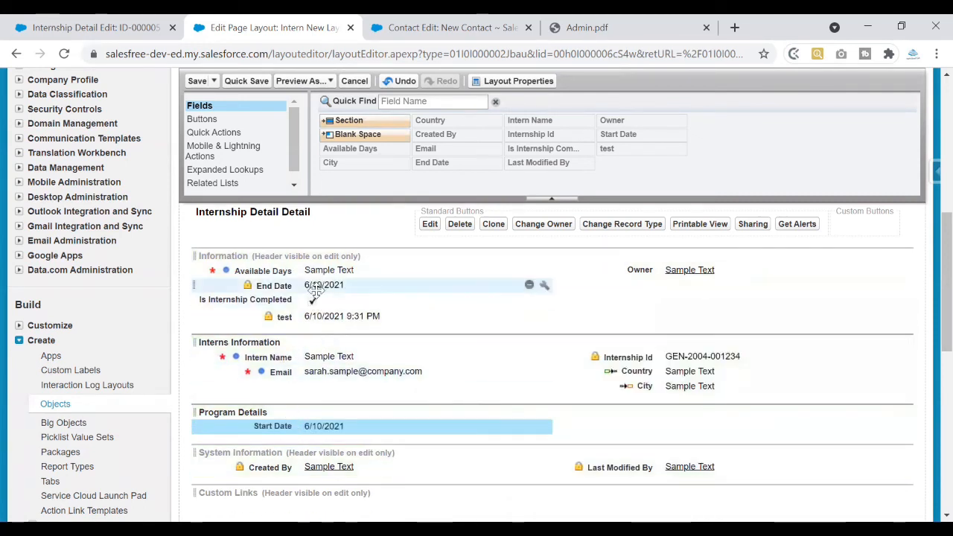
{"action": "left_click_drag", "start_coordinate": [531, 285], "coordinate": [578, 411]}
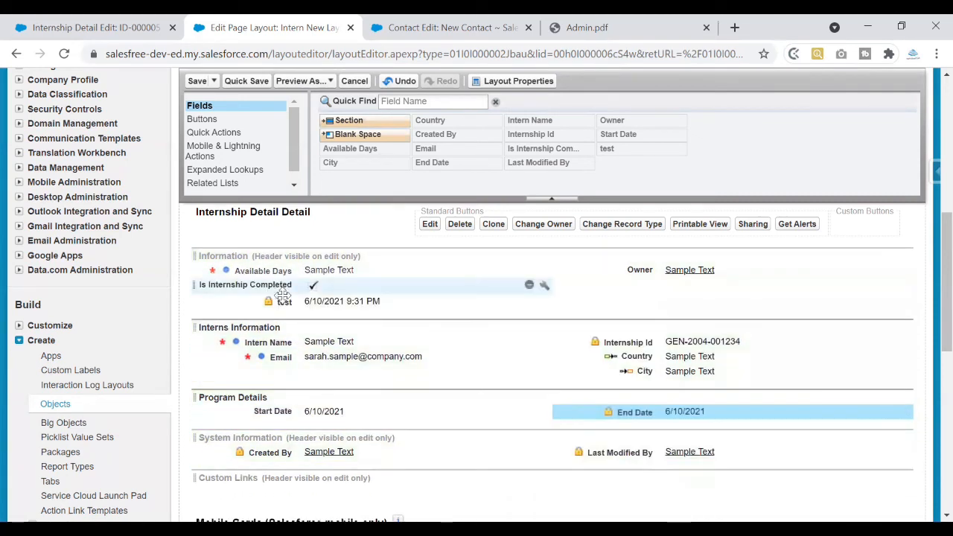
{"action": "left_click_drag", "start_coordinate": [253, 285], "coordinate": [297, 427]}
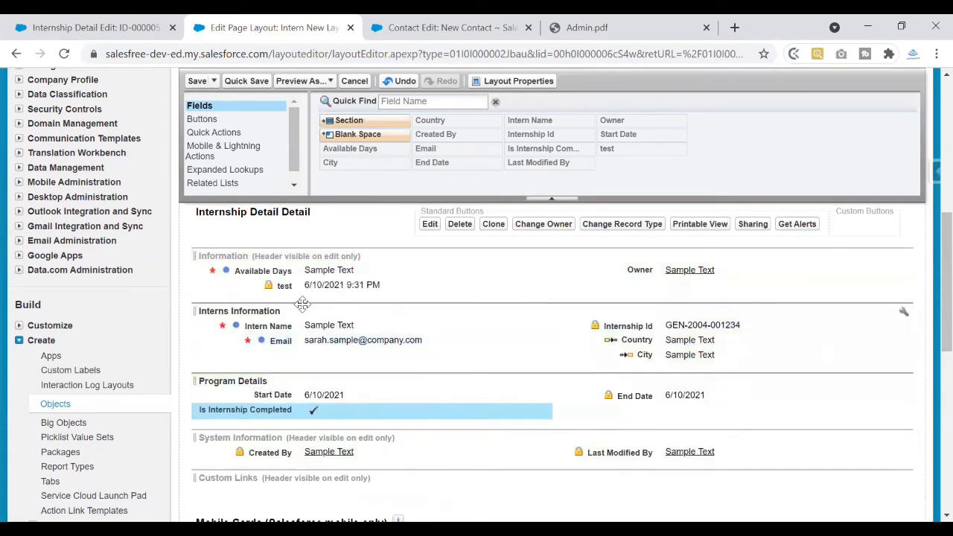
{"action": "left_click_drag", "start_coordinate": [309, 270], "coordinate": [578, 421]}
{"action": "left_click_drag", "start_coordinate": [588, 378], "coordinate": [623, 369]}
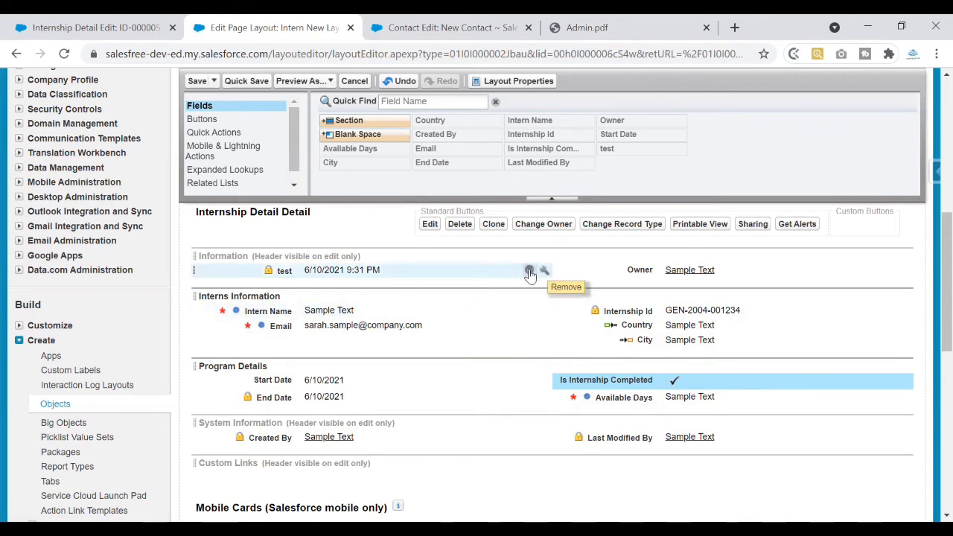
Remove the test field from the layout and move Owner into the System Information section below Created By.
{"action": "left_click", "coordinate": [529, 271]}
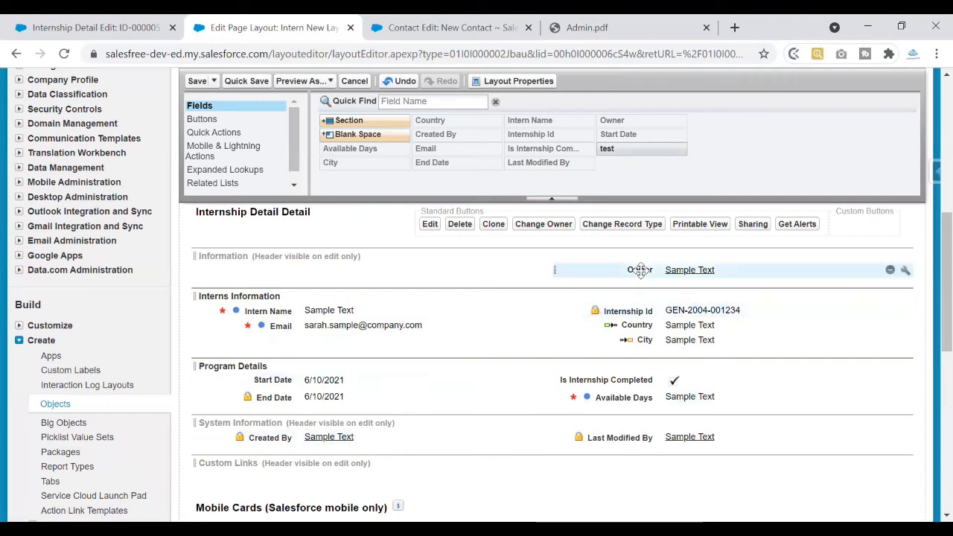
{"action": "left_click_drag", "start_coordinate": [640, 269], "coordinate": [299, 436]}
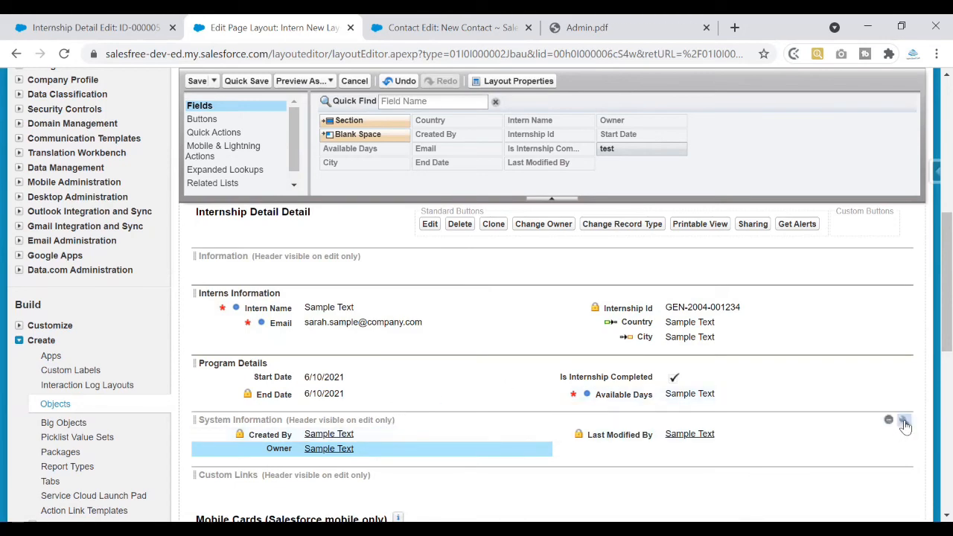
Display the System Information section header on the detail page and hide the Information section header on the edit page.
{"action": "left_click", "coordinate": [903, 422]}
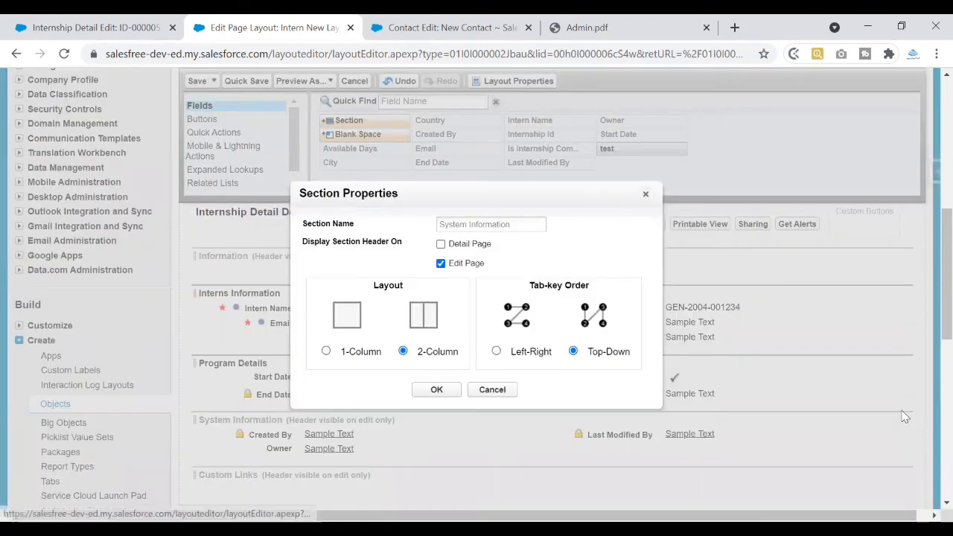
{"action": "left_click", "coordinate": [441, 246]}
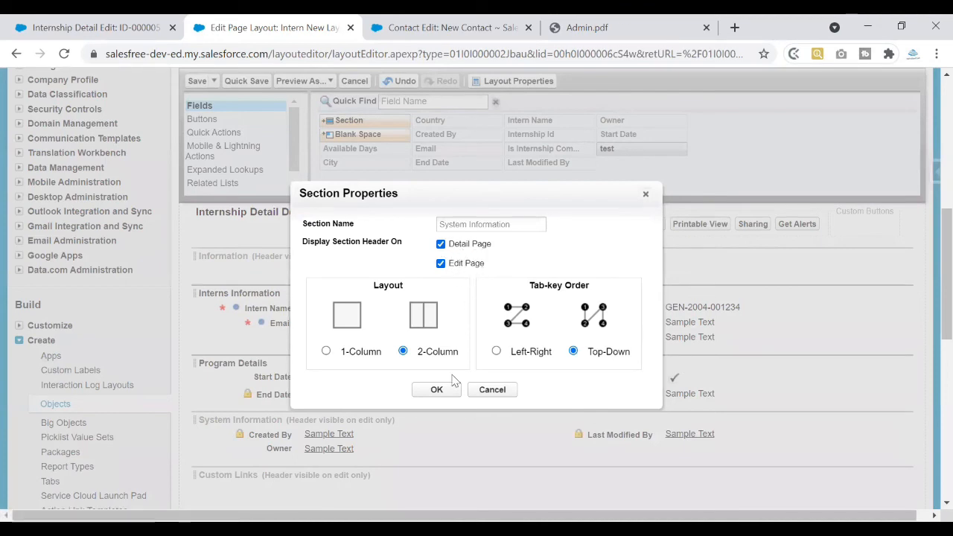
{"action": "left_click", "coordinate": [436, 389]}
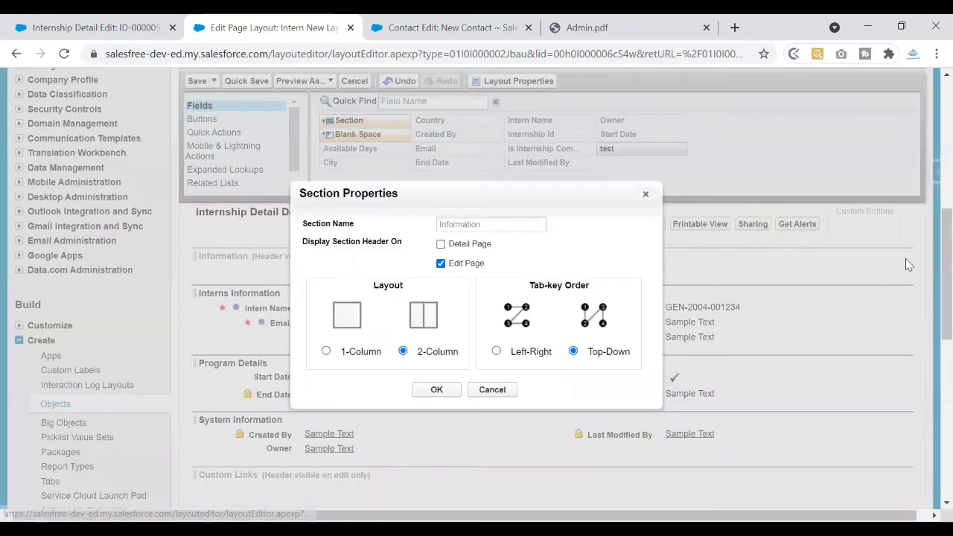
{"action": "left_click", "coordinate": [903, 257]}
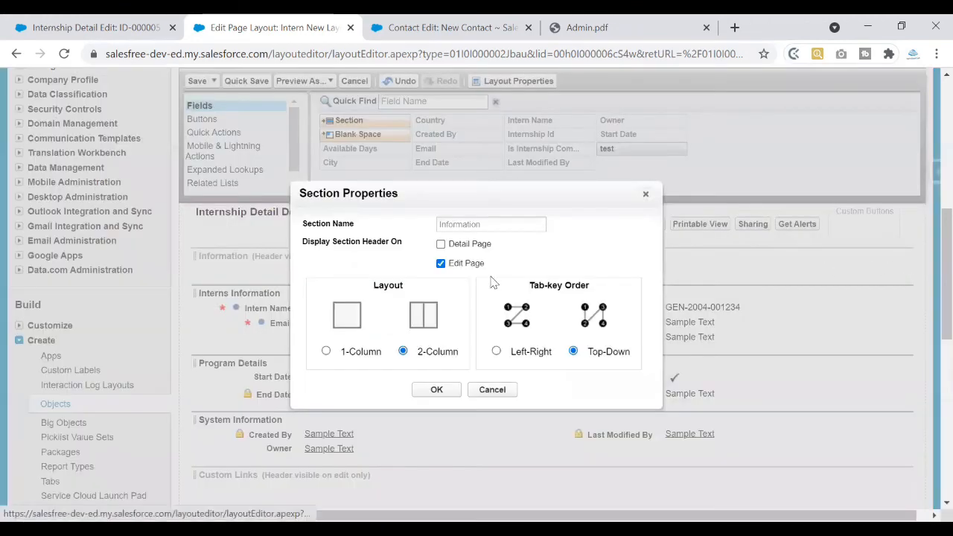
{"action": "left_click", "coordinate": [445, 387]}
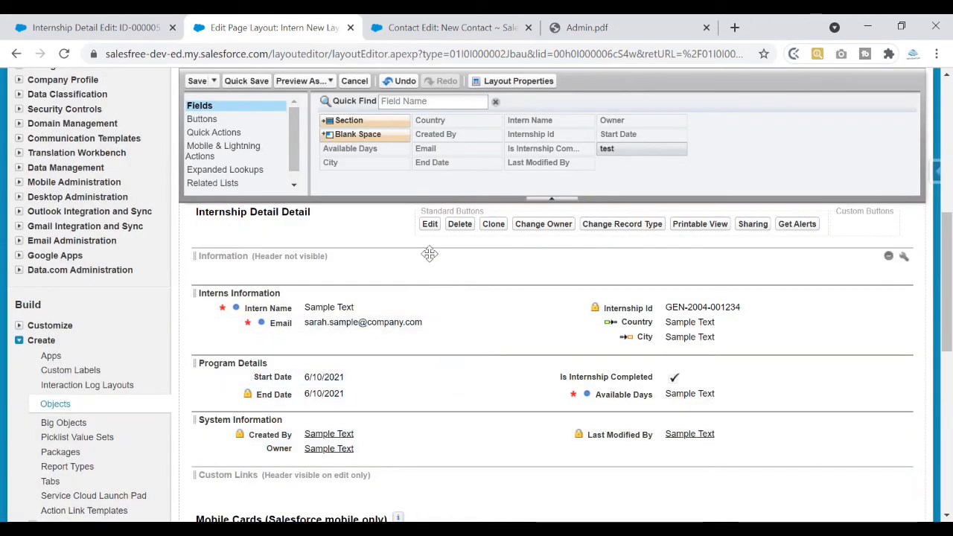
{"action": "mouse_move", "coordinate": [391, 261]}
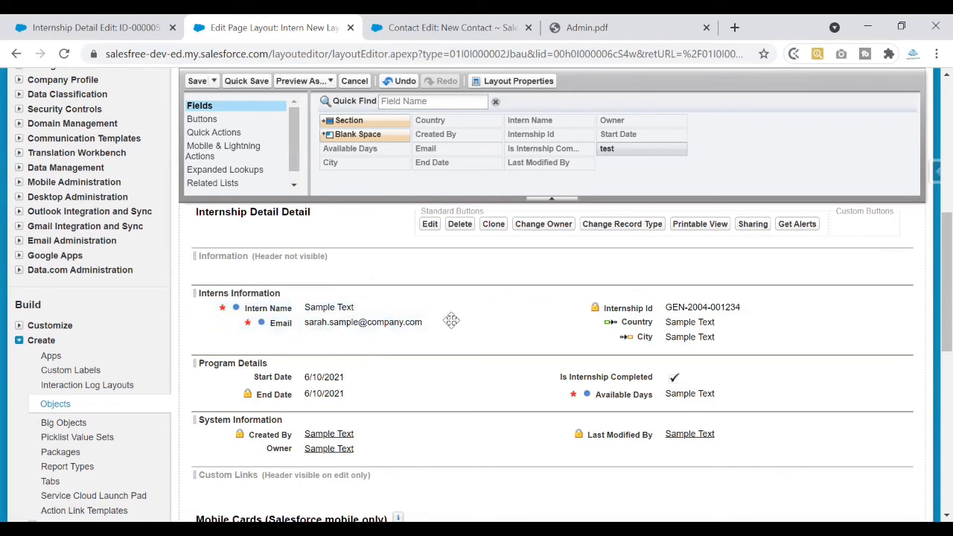
Save the page layout and locate Intern New Layout in the object's Page Layouts list.
{"action": "scroll", "coordinate": [930, 281], "scroll_direction": "up", "scroll_amount": 1}
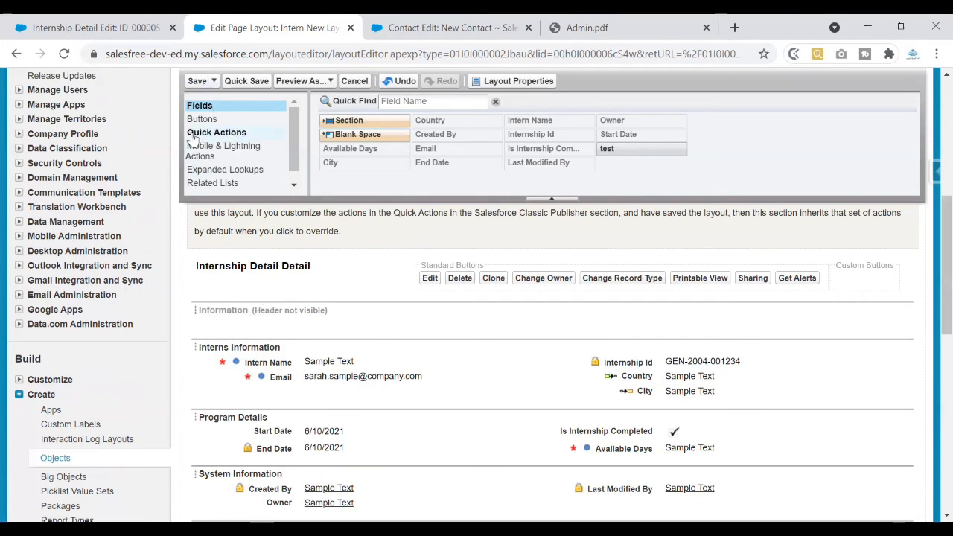
{"action": "left_click", "coordinate": [196, 81]}
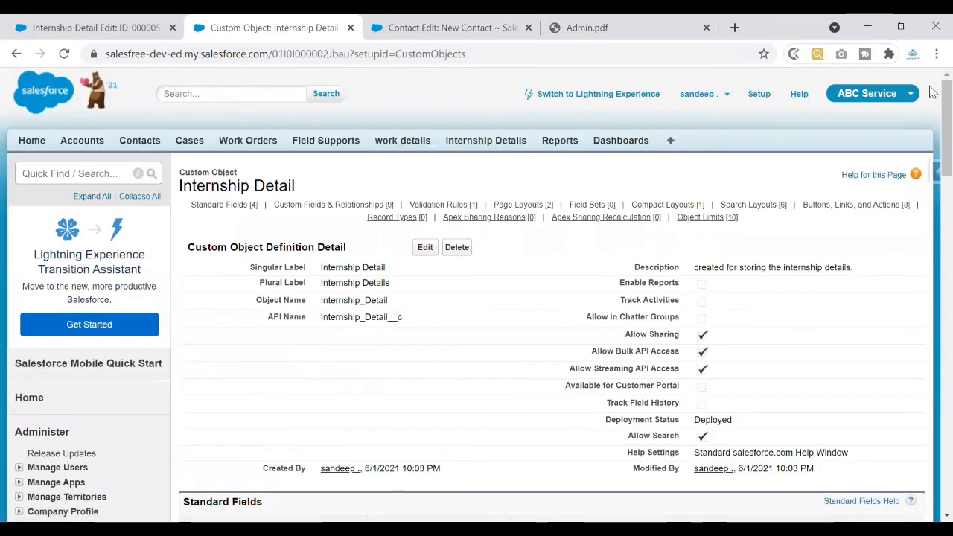
{"action": "left_click_drag", "start_coordinate": [932, 91], "coordinate": [932, 245]}
{"action": "scroll", "coordinate": [927, 255], "scroll_direction": "down", "scroll_amount": 2}
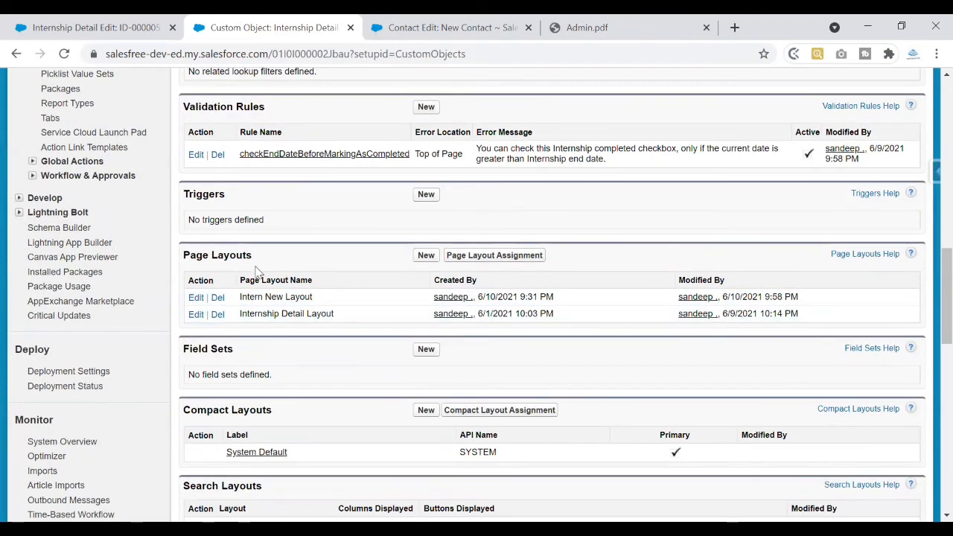
{"action": "left_click_drag", "start_coordinate": [239, 313], "coordinate": [250, 296]}
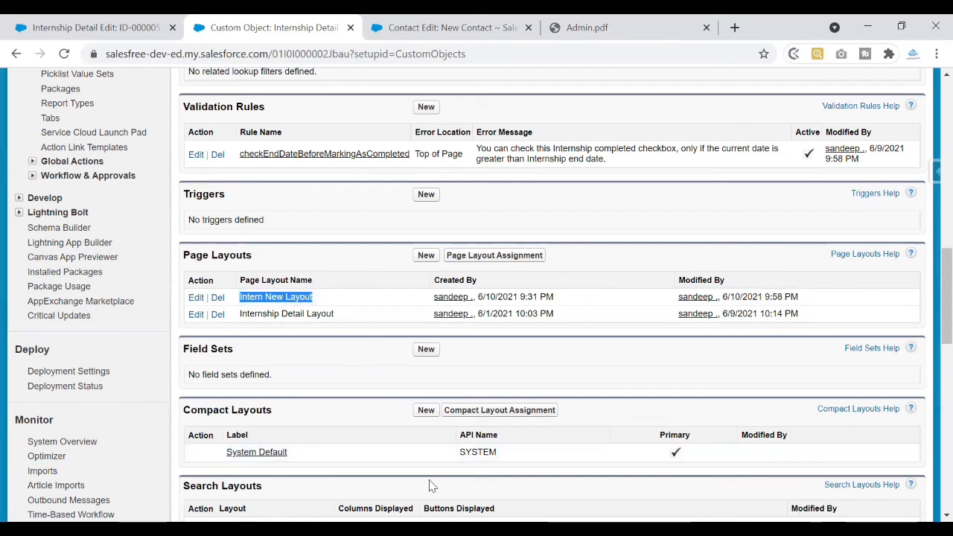
{"action": "left_click_drag", "start_coordinate": [321, 297], "coordinate": [335, 294]}
{"action": "left_click_drag", "start_coordinate": [327, 290], "coordinate": [327, 300]}
{"action": "left_click_drag", "start_coordinate": [343, 288], "coordinate": [354, 287]}
{"action": "left_click_drag", "start_coordinate": [358, 285], "coordinate": [369, 282]}
{"action": "left_click_drag", "start_coordinate": [342, 317], "coordinate": [356, 312]}
{"action": "mouse_move", "coordinate": [349, 309]}
{"action": "left_mouse_down"}
{"action": "mouse_move", "coordinate": [348, 317]}
{"action": "mouse_move", "coordinate": [376, 306]}
{"action": "left_mouse_up"}
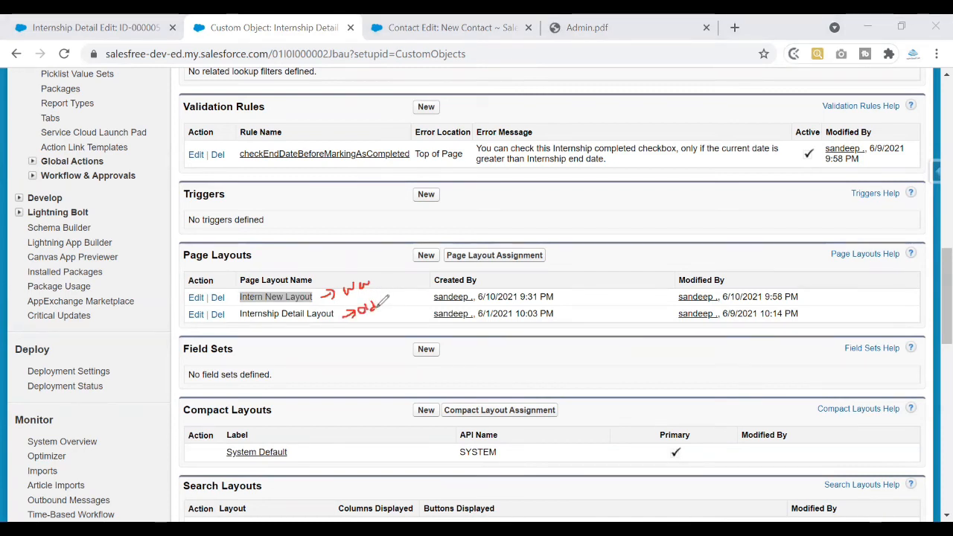
Cancel editing the open internship record and reload its detail page to check which page layout it uses.
{"action": "left_click", "coordinate": [88, 32]}
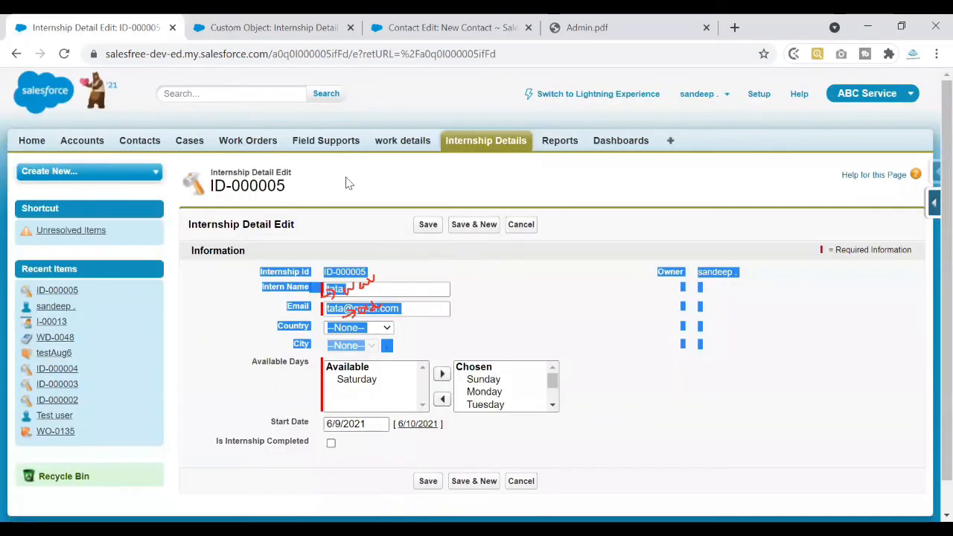
{"action": "left_click", "coordinate": [521, 225]}
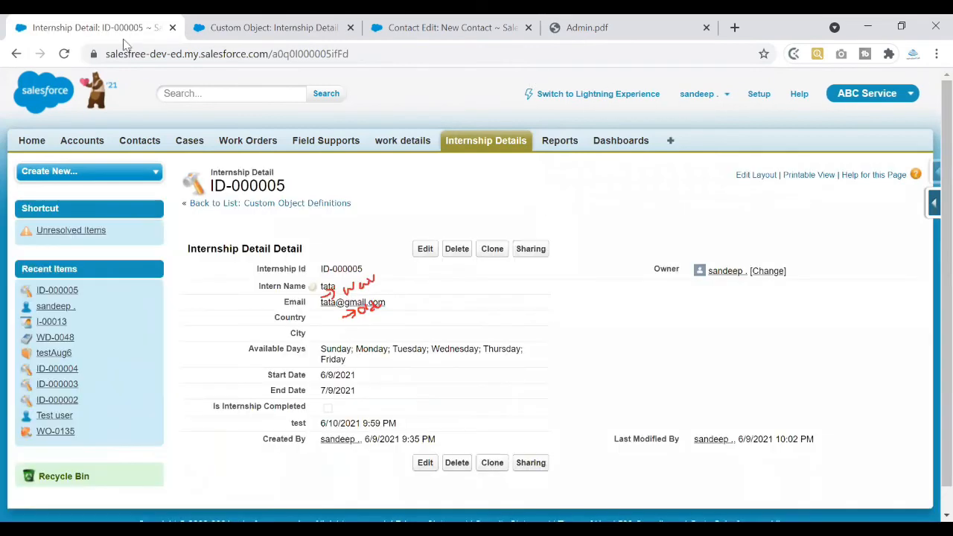
{"action": "left_click", "coordinate": [65, 54]}
{"action": "left_click", "coordinate": [67, 56]}
{"action": "mouse_move", "coordinate": [568, 275]}
{"action": "left_mouse_down"}
{"action": "mouse_move", "coordinate": [567, 445]}
{"action": "mouse_move", "coordinate": [584, 424]}
{"action": "left_mouse_up"}
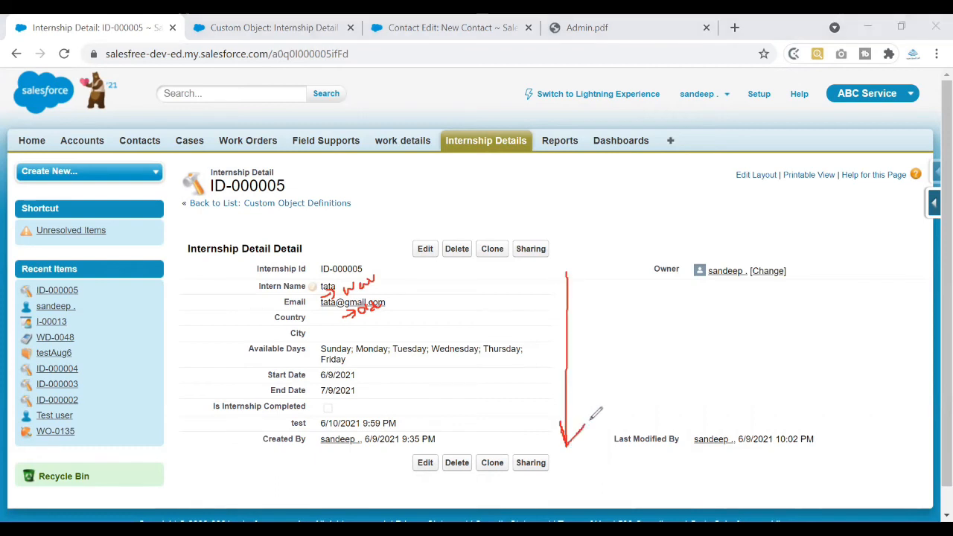
{"action": "mouse_move", "coordinate": [657, 302]}
{"action": "left_mouse_down"}
{"action": "mouse_move", "coordinate": [831, 397]}
{"action": "mouse_move", "coordinate": [651, 385]}
{"action": "mouse_move", "coordinate": [659, 307]}
{"action": "left_mouse_up"}
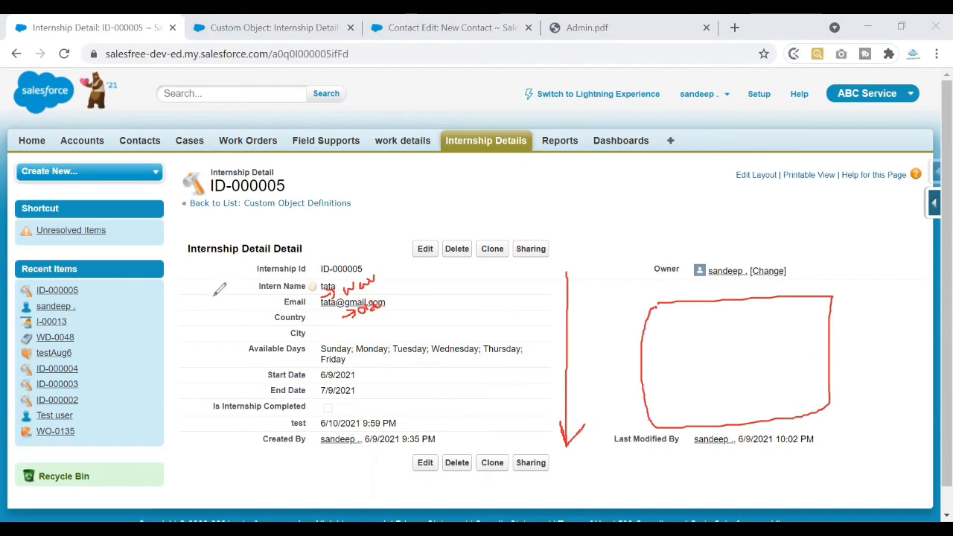
{"action": "mouse_move", "coordinate": [705, 332]}
{"action": "left_mouse_down"}
{"action": "mouse_move", "coordinate": [711, 341]}
{"action": "mouse_move", "coordinate": [725, 320]}
{"action": "mouse_move", "coordinate": [743, 335]}
{"action": "mouse_move", "coordinate": [808, 299]}
{"action": "left_mouse_up"}
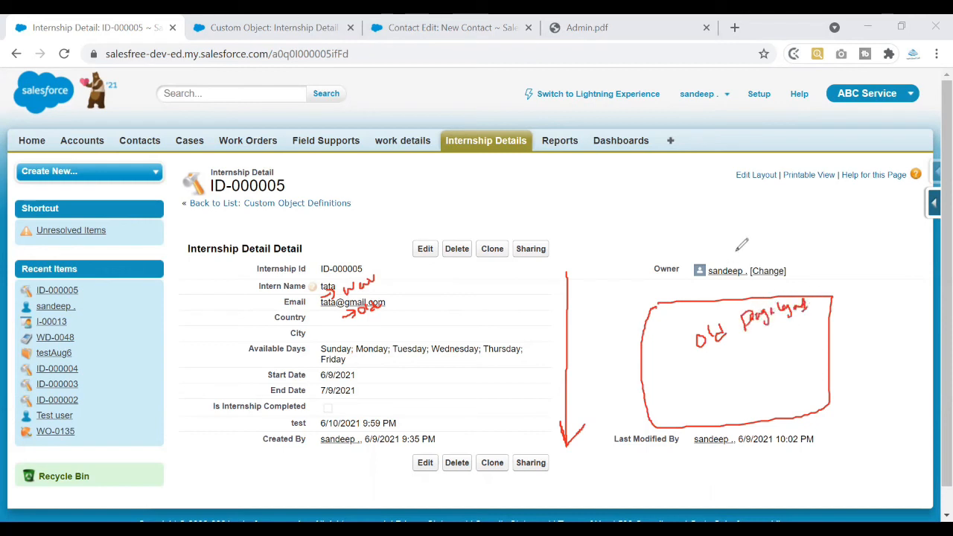
{"action": "mouse_move", "coordinate": [782, 215]}
{"action": "left_mouse_down"}
{"action": "mouse_move", "coordinate": [804, 202]}
{"action": "mouse_move", "coordinate": [815, 214]}
{"action": "mouse_move", "coordinate": [802, 237]}
{"action": "mouse_move", "coordinate": [795, 187]}
{"action": "left_mouse_up"}
{"action": "left_click_drag", "start_coordinate": [839, 191], "coordinate": [843, 211]}
{"action": "left_click", "coordinate": [842, 216]}
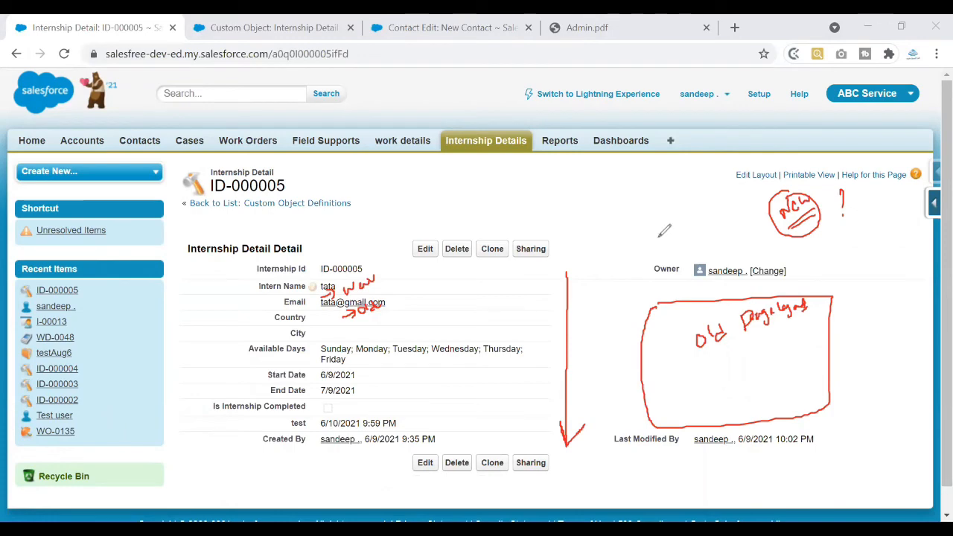
Open the Page Layout Assignment of the Internship Detail object and review the layout assigned to each profile.
{"action": "left_click", "coordinate": [311, 27]}
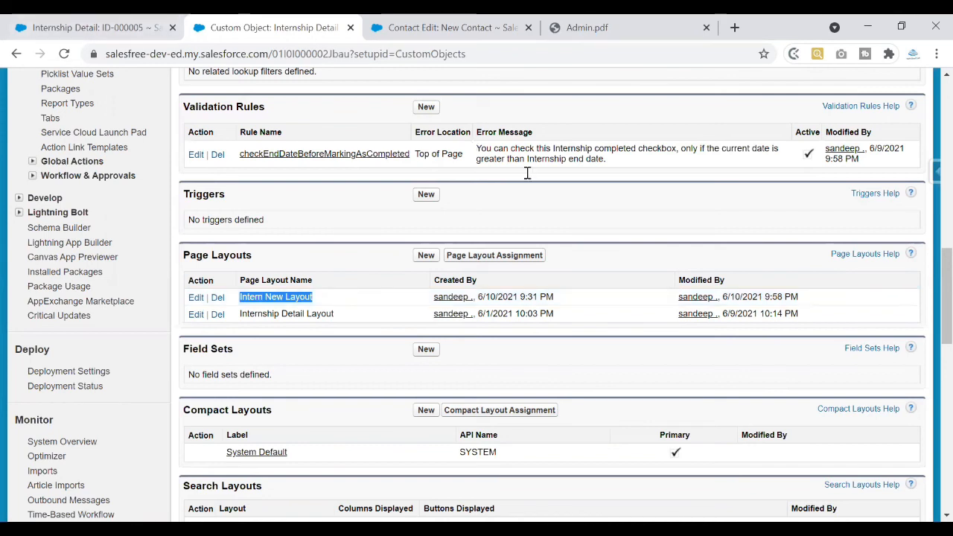
{"action": "left_click", "coordinate": [501, 256]}
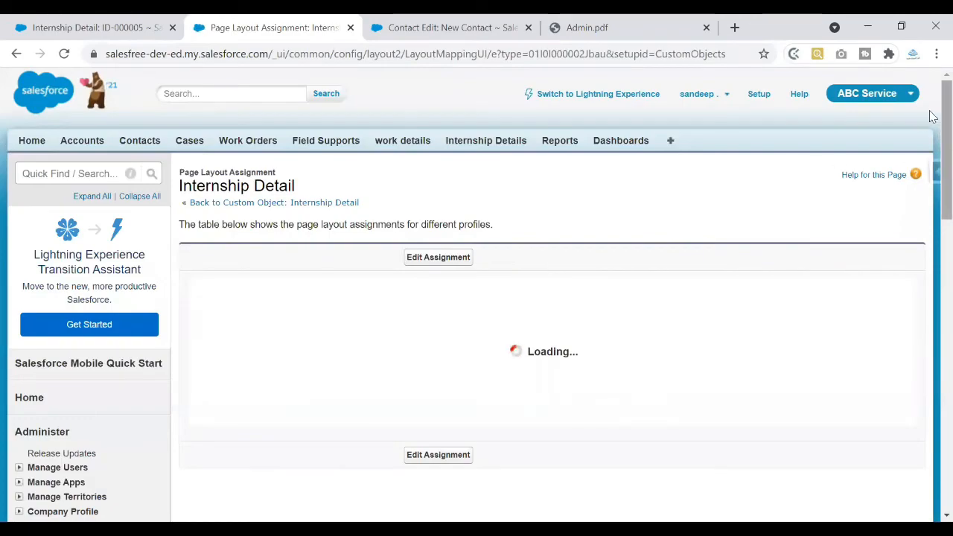
{"action": "scroll", "coordinate": [932, 134], "scroll_direction": "down", "scroll_amount": 3}
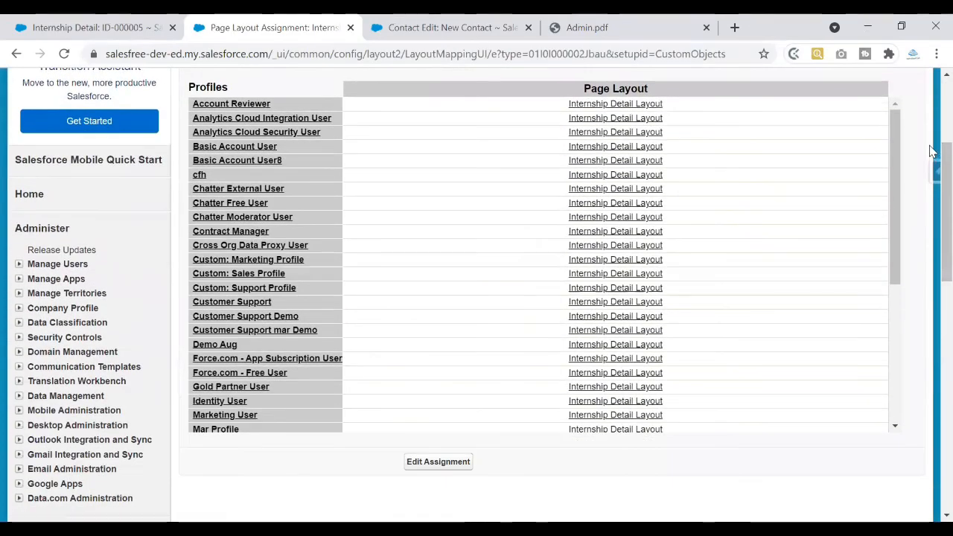
{"action": "scroll", "coordinate": [931, 151], "scroll_direction": "up", "scroll_amount": 2}
{"action": "double_click", "coordinate": [236, 186]}
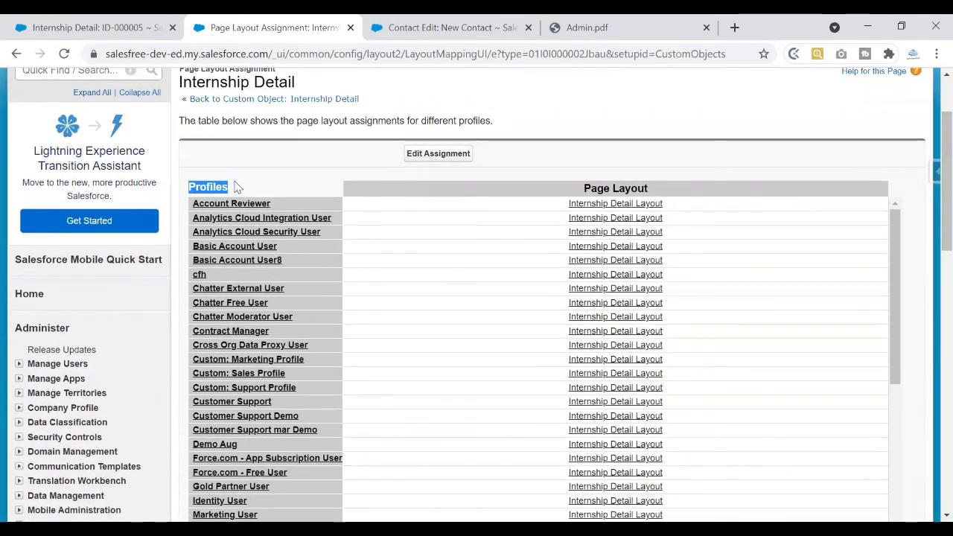
{"action": "left_click", "coordinate": [236, 187]}
{"action": "left_click_drag", "start_coordinate": [583, 189], "coordinate": [681, 188]}
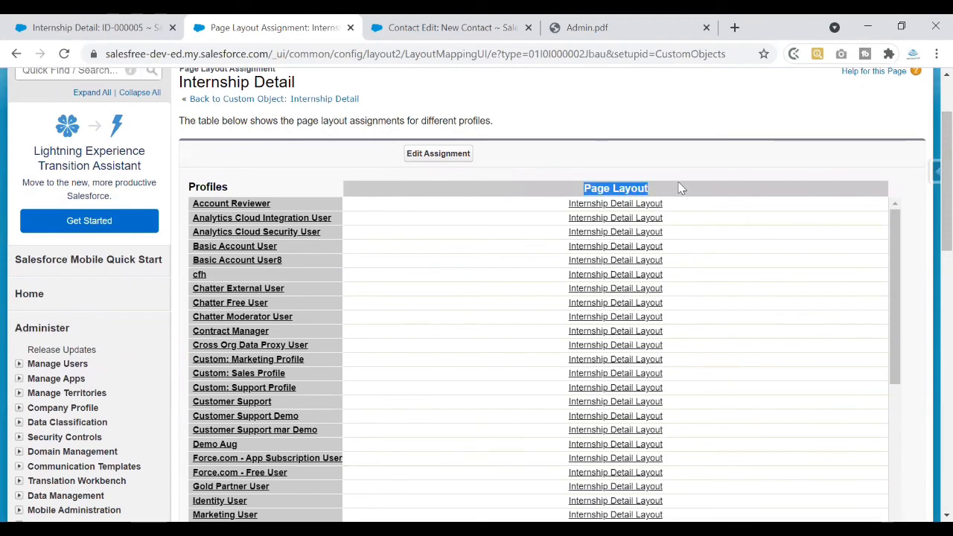
{"action": "left_click_drag", "start_coordinate": [891, 237], "coordinate": [913, 396]}
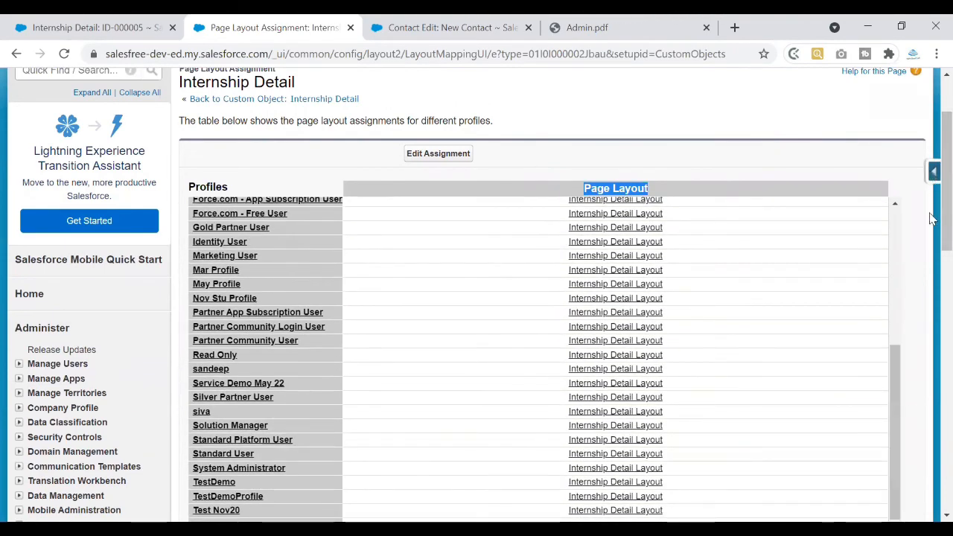
{"action": "scroll", "coordinate": [886, 194], "scroll_direction": "down", "scroll_amount": 2}
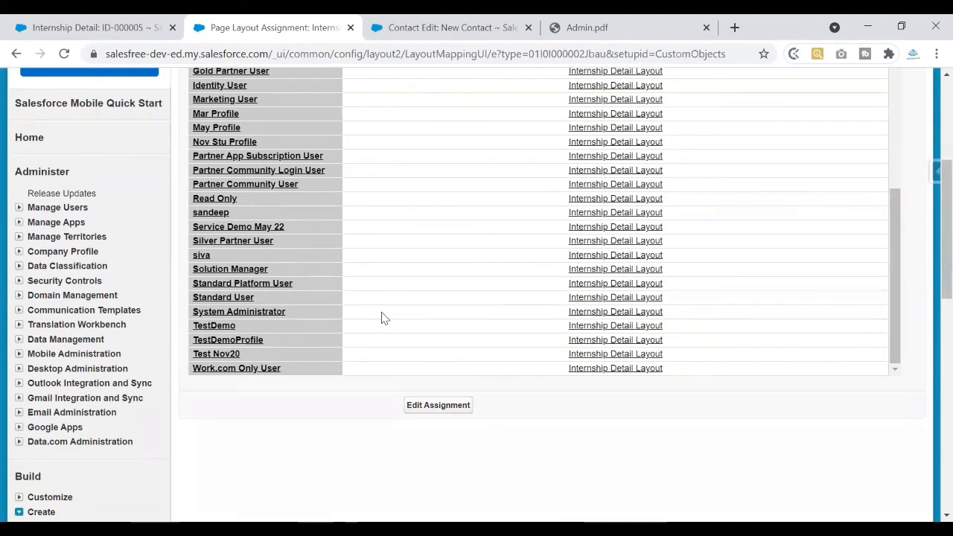
Check the layout assigned to the System Administrator profile and reload the open internship record to compare its page layout.
{"action": "left_click_drag", "start_coordinate": [444, 317], "coordinate": [672, 316]}
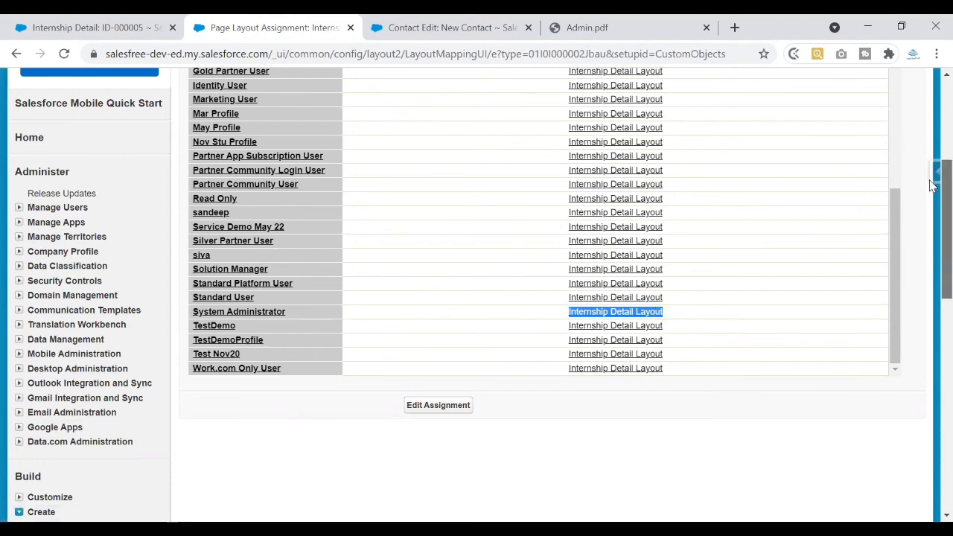
{"action": "left_click_drag", "start_coordinate": [943, 185], "coordinate": [804, 130]}
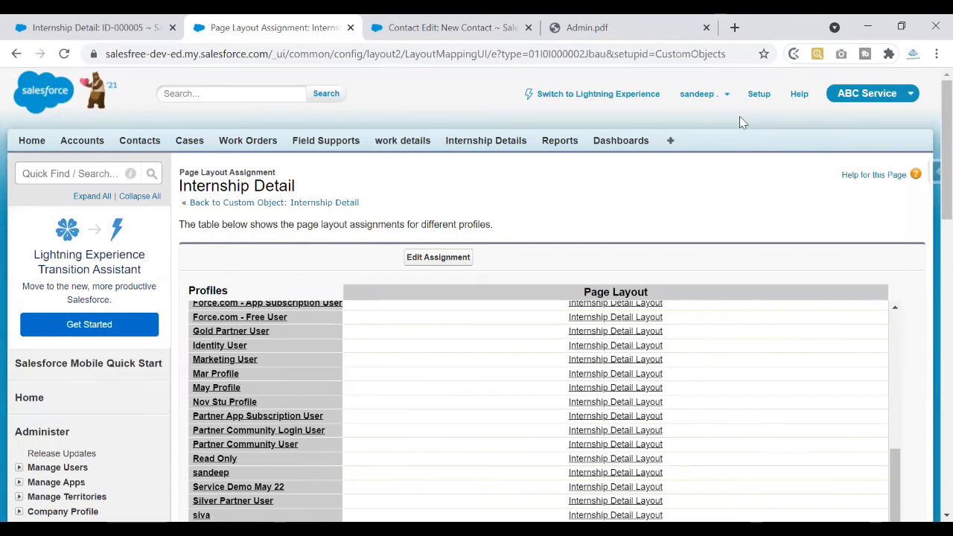
{"action": "left_click", "coordinate": [89, 27]}
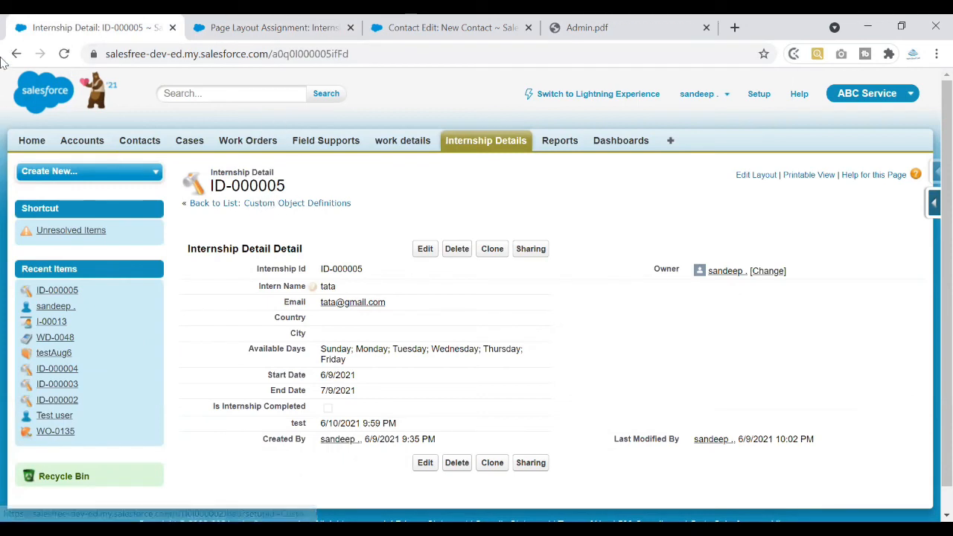
{"action": "left_click", "coordinate": [66, 57]}
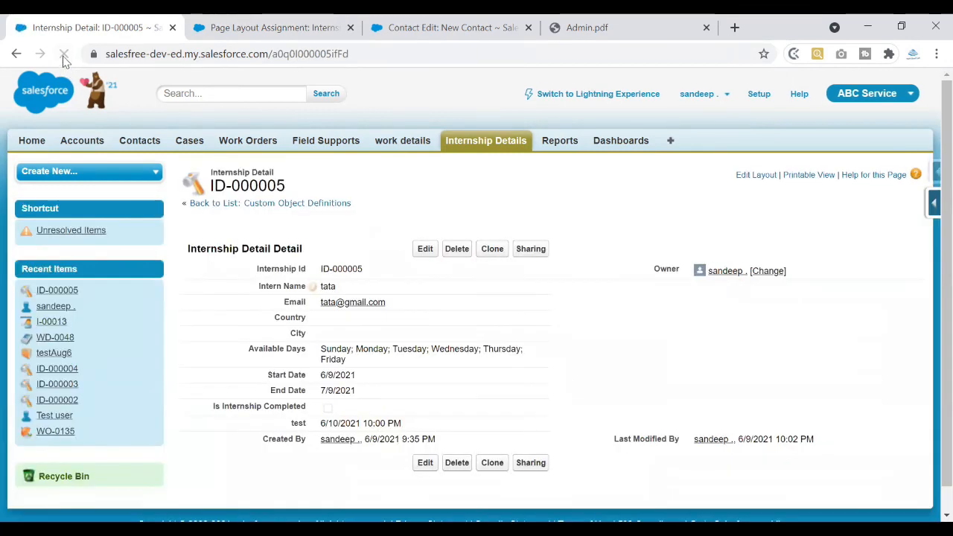
{"action": "left_click", "coordinate": [68, 60]}
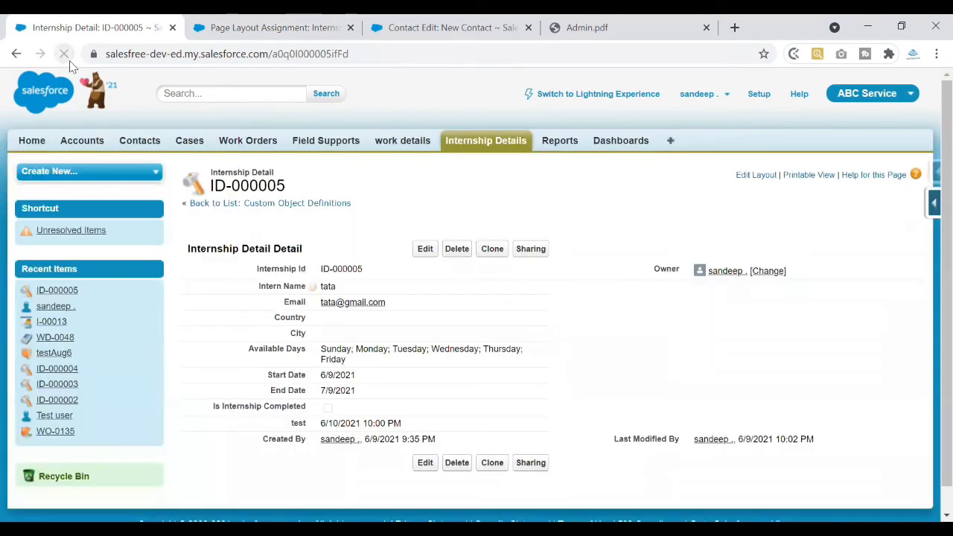
Edit the Internship Detail page layout assignment and set the System Administrator profile to Intern New Layout.
{"action": "left_click", "coordinate": [338, 20]}
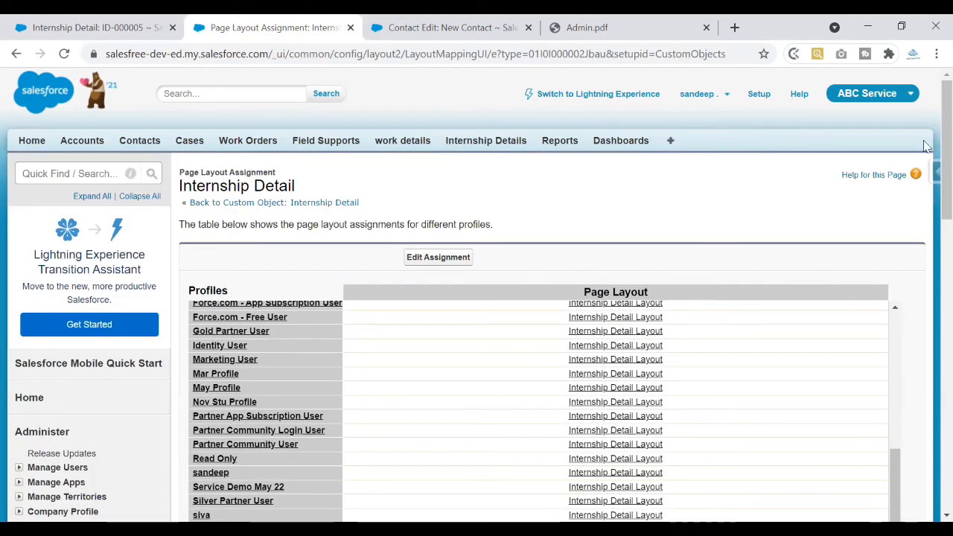
{"action": "scroll", "coordinate": [923, 127], "scroll_direction": "down", "scroll_amount": 1}
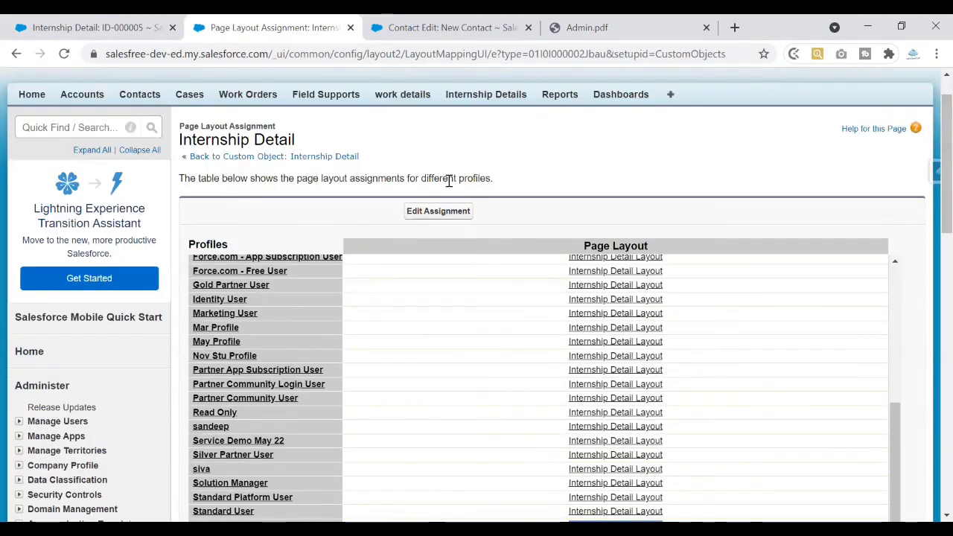
{"action": "left_click", "coordinate": [431, 214]}
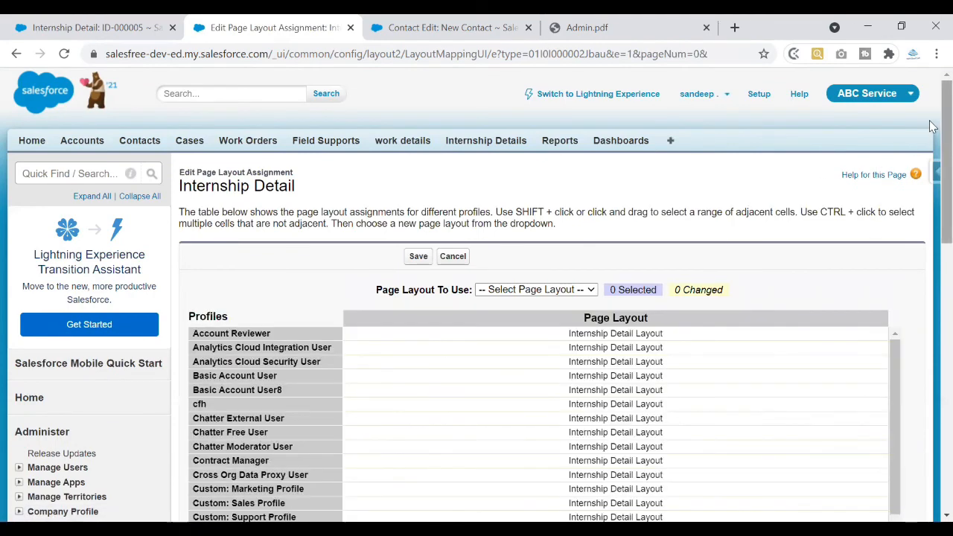
{"action": "scroll", "coordinate": [926, 149], "scroll_direction": "down", "scroll_amount": 3}
{"action": "left_click_drag", "start_coordinate": [900, 189], "coordinate": [920, 323]}
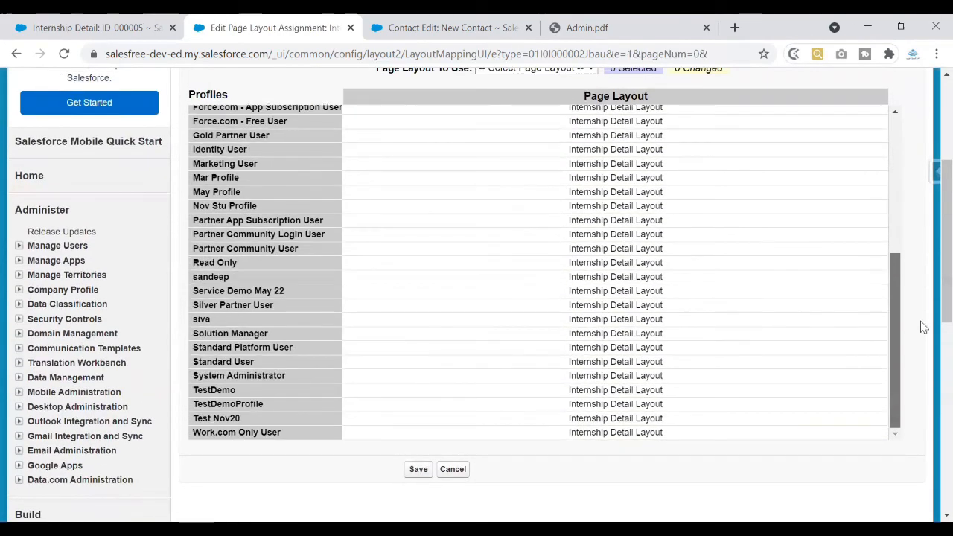
{"action": "left_click", "coordinate": [634, 378]}
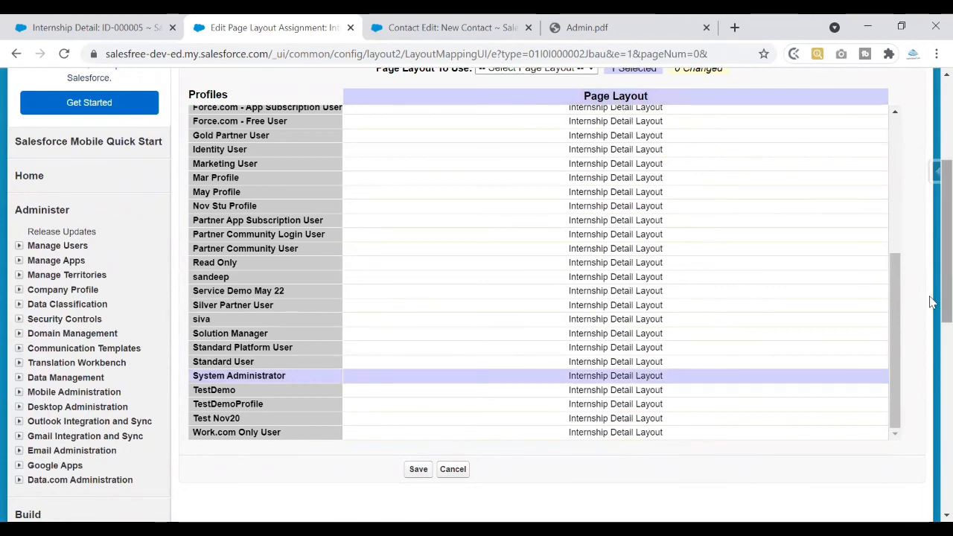
{"action": "scroll", "coordinate": [933, 300], "scroll_direction": "up", "scroll_amount": 1}
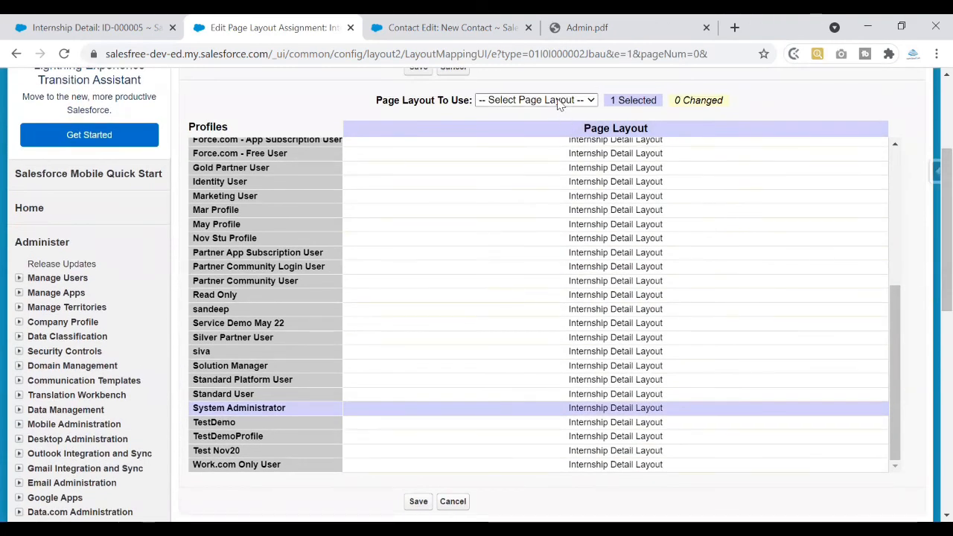
{"action": "left_click", "coordinate": [559, 101]}
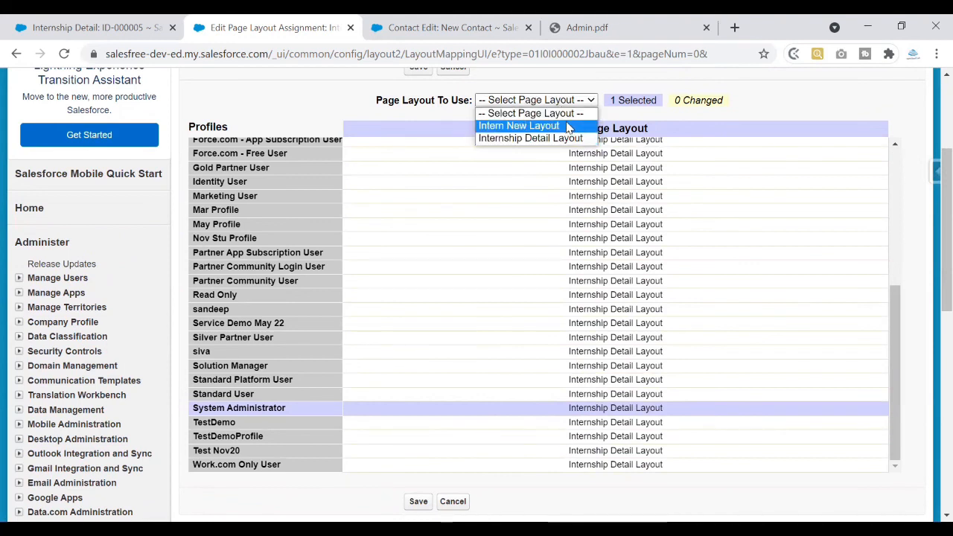
{"action": "left_click", "coordinate": [567, 127]}
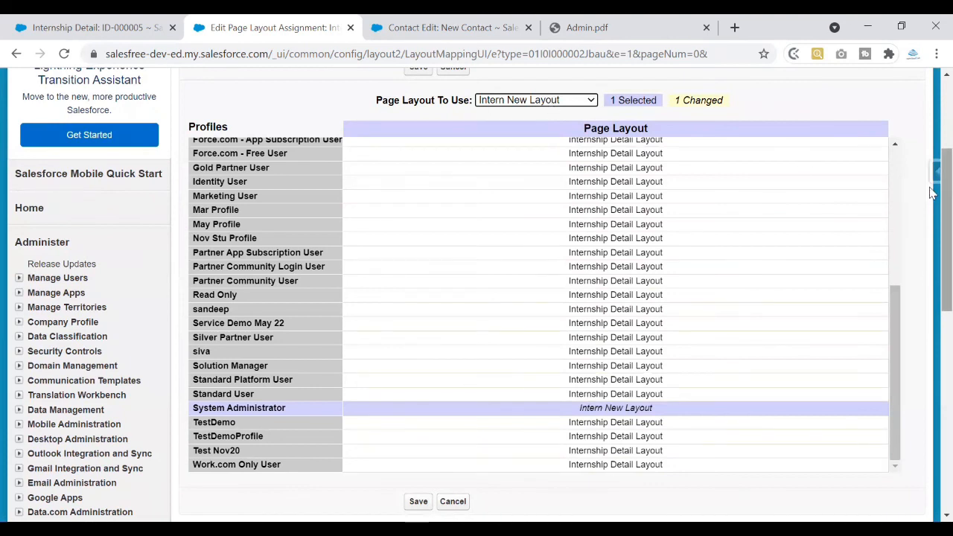
Examine the counter of changed assignments beside the page layout choice.
{"action": "triple_click", "coordinate": [686, 101]}
{"action": "left_click", "coordinate": [763, 109]}
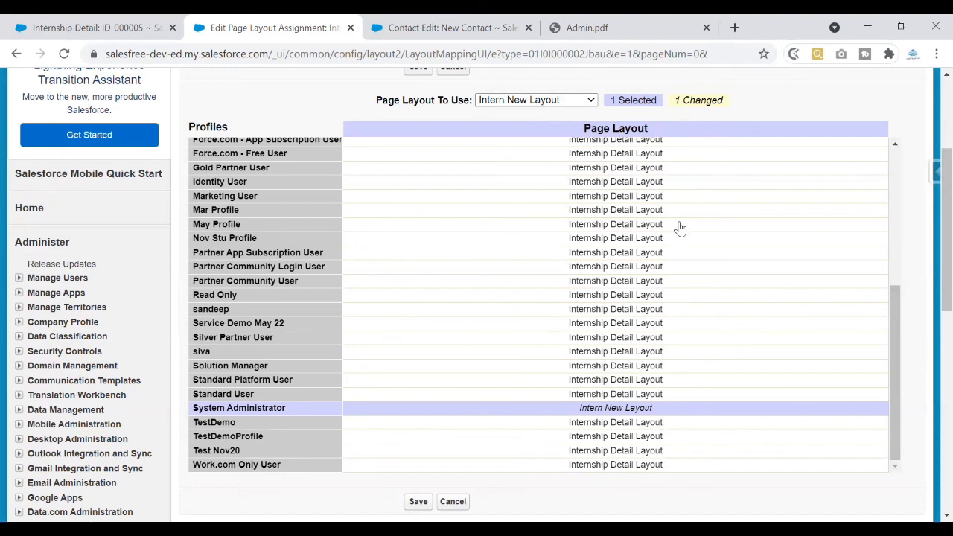
{"action": "triple_click", "coordinate": [685, 100]}
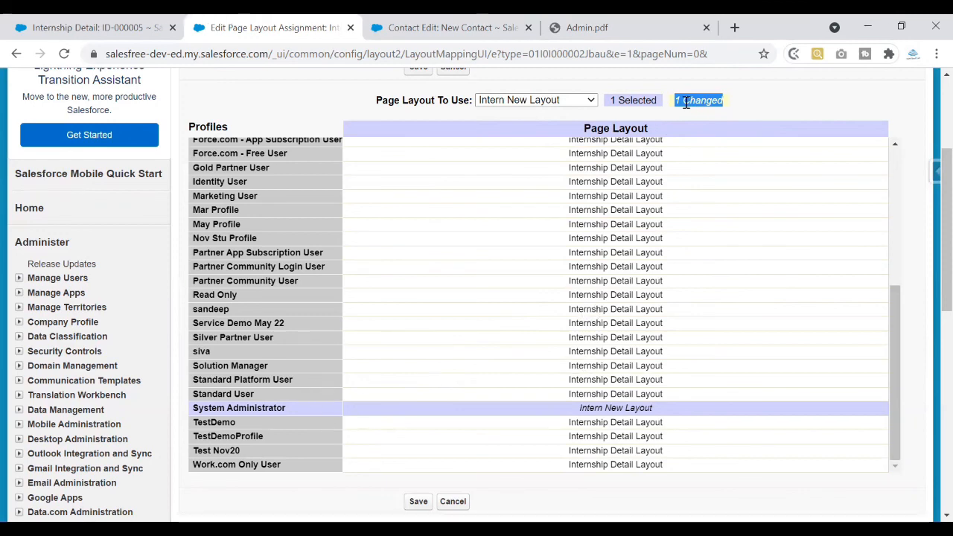
{"action": "scroll", "coordinate": [928, 179], "scroll_direction": "up", "scroll_amount": 1}
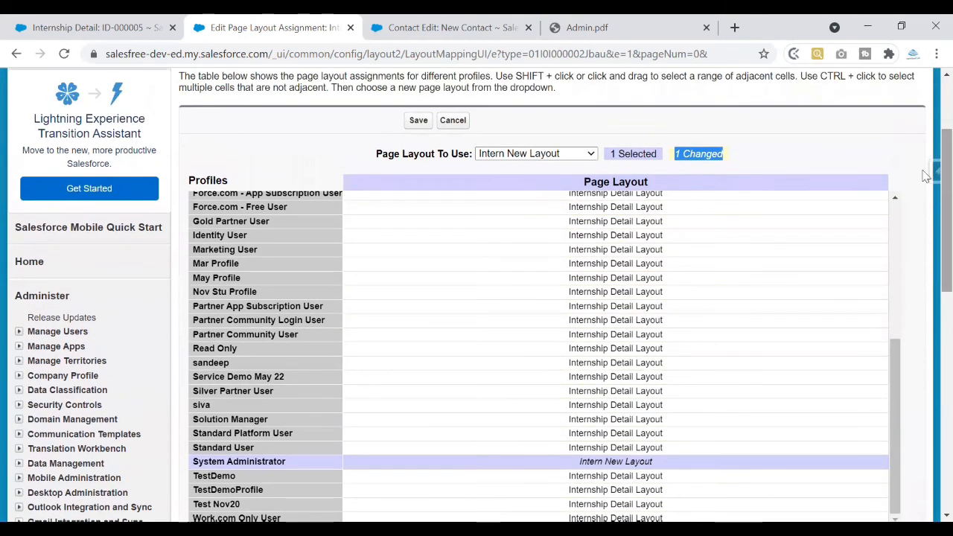
{"action": "left_click", "coordinate": [691, 155]}
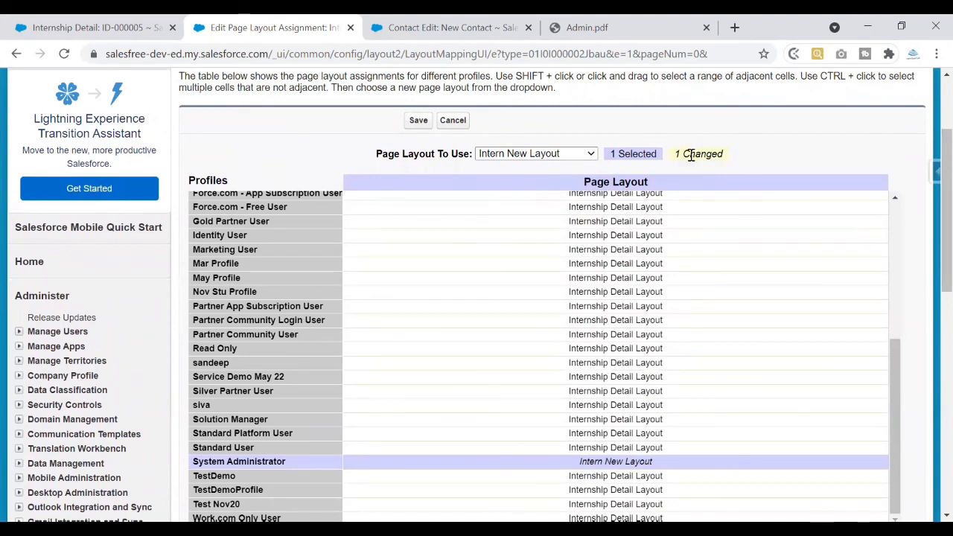
{"action": "left_click_drag", "start_coordinate": [675, 152], "coordinate": [695, 198]}
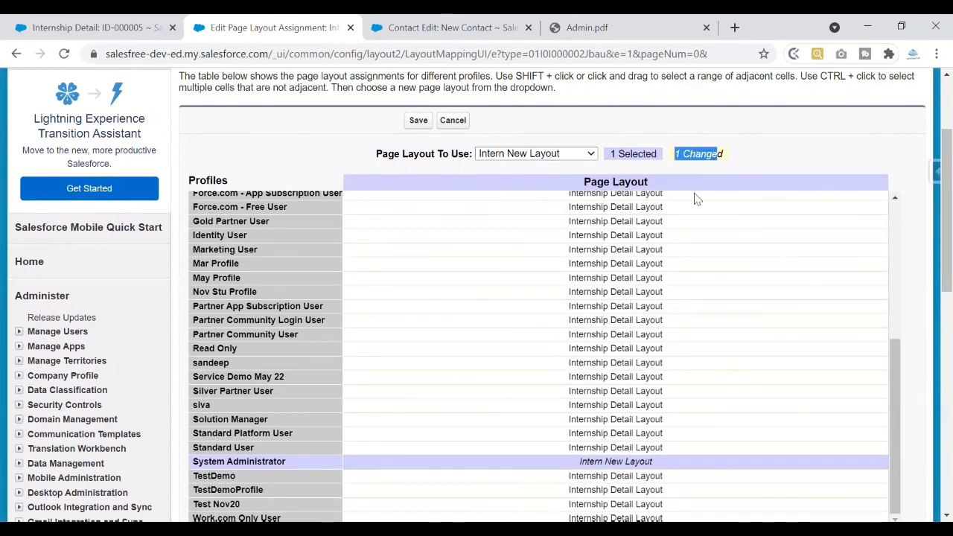
Try Intern New Layout on the profile just above Solution Manager and set that profile back to Internship Detail Layout.
{"action": "left_click", "coordinate": [315, 405]}
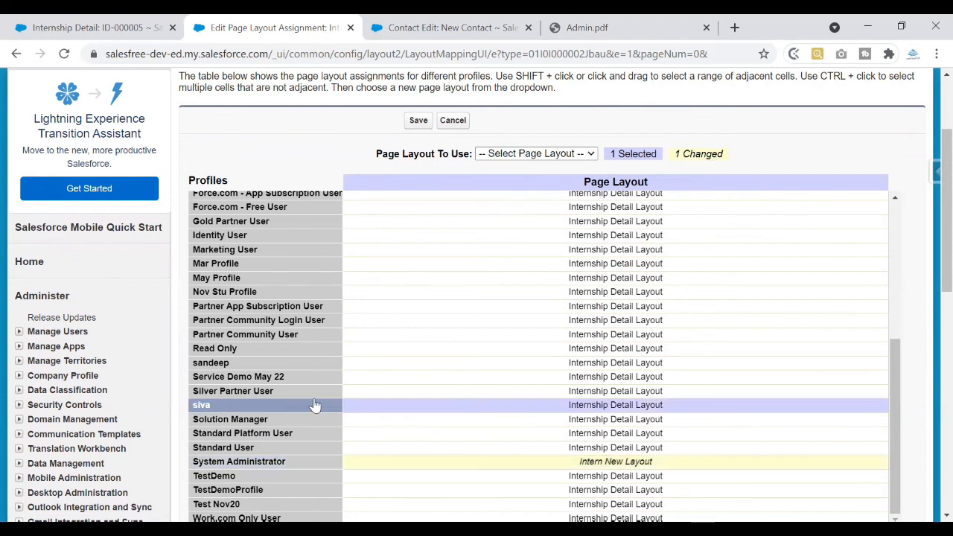
{"action": "left_click", "coordinate": [583, 163]}
{"action": "left_click", "coordinate": [521, 179]}
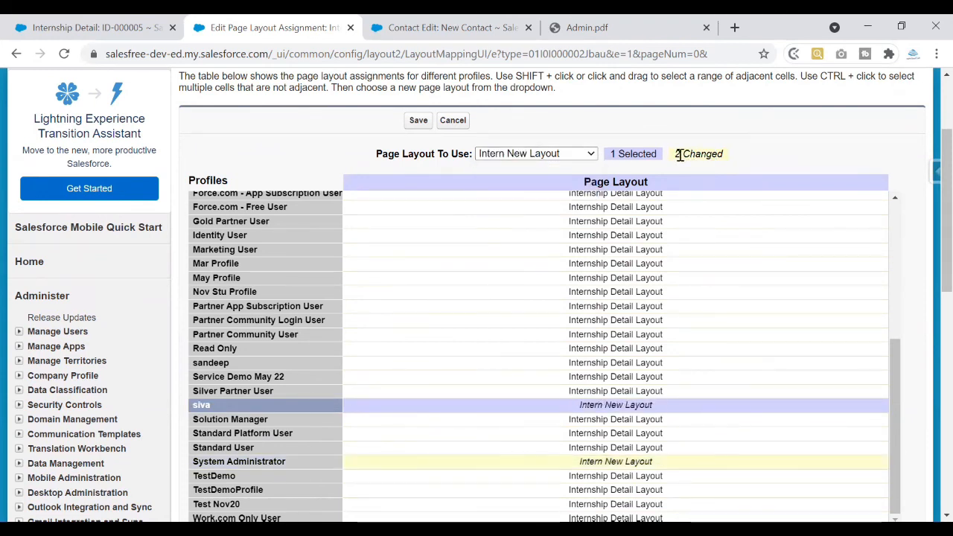
{"action": "left_click_drag", "start_coordinate": [680, 154], "coordinate": [726, 153]}
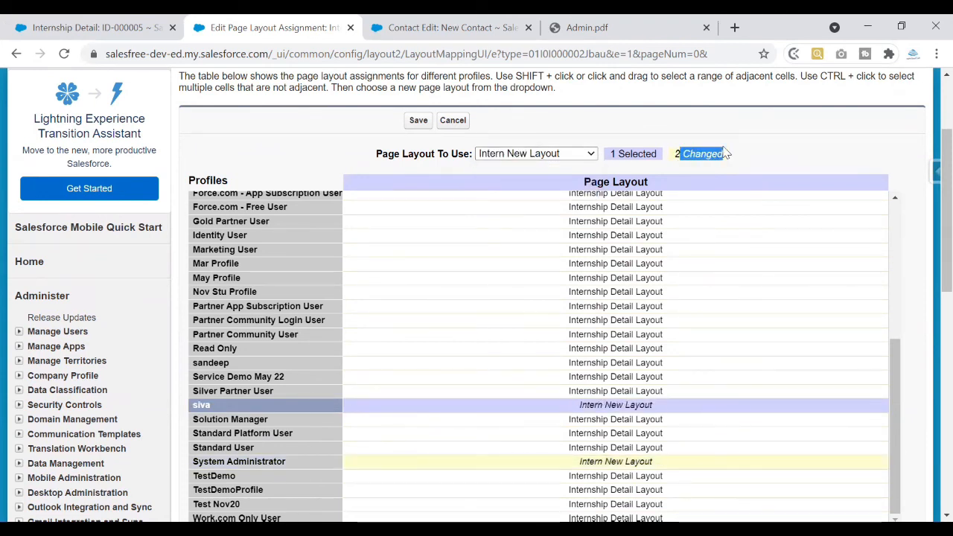
{"action": "left_click", "coordinate": [623, 405]}
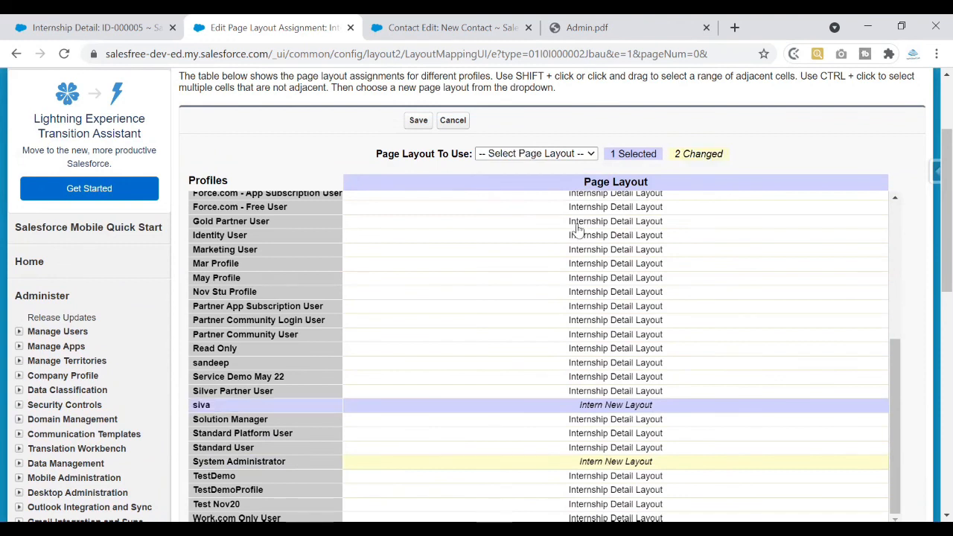
{"action": "left_click", "coordinate": [570, 154]}
{"action": "left_click", "coordinate": [558, 192]}
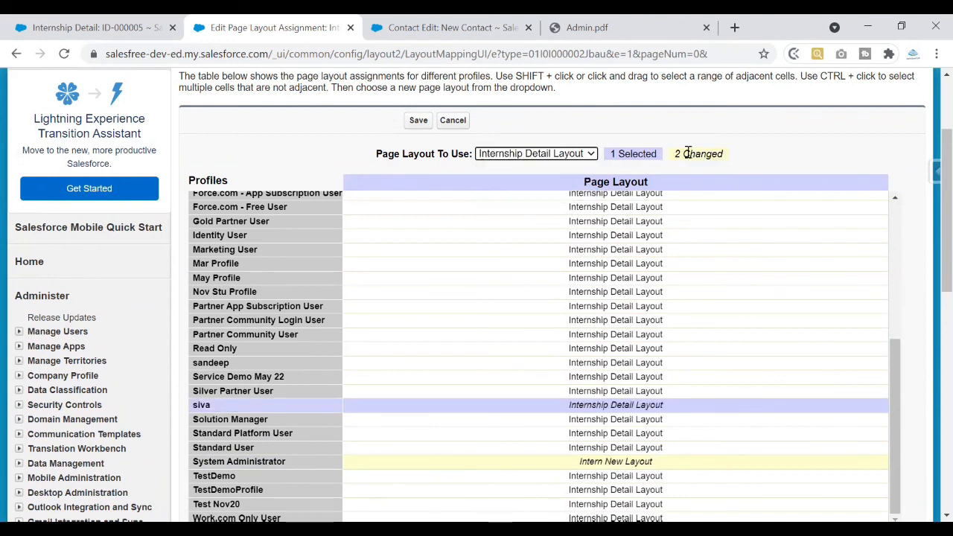
{"action": "left_click", "coordinate": [798, 121]}
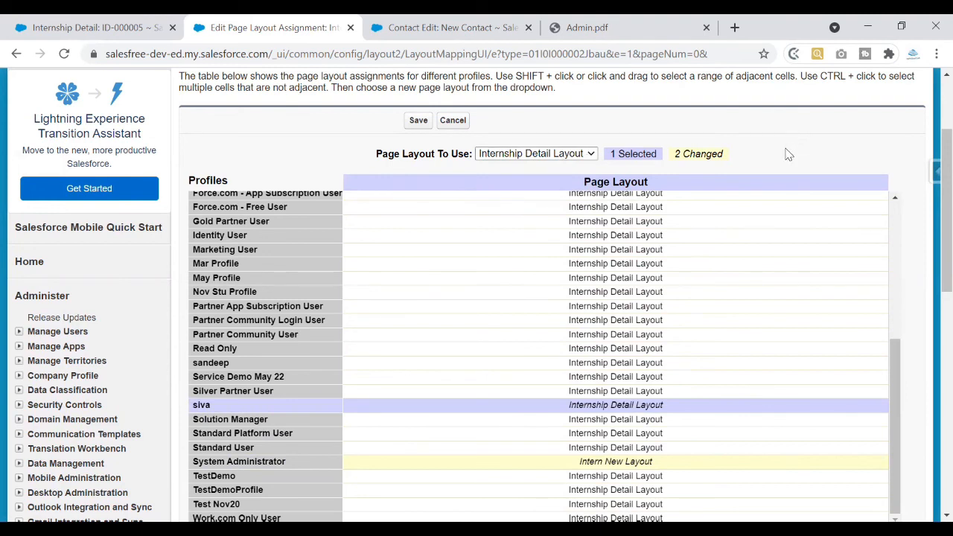
Save the page layout assignments and check the layout listed for the System Administrator profile.
{"action": "scroll", "coordinate": [930, 190], "scroll_direction": "up", "scroll_amount": 1}
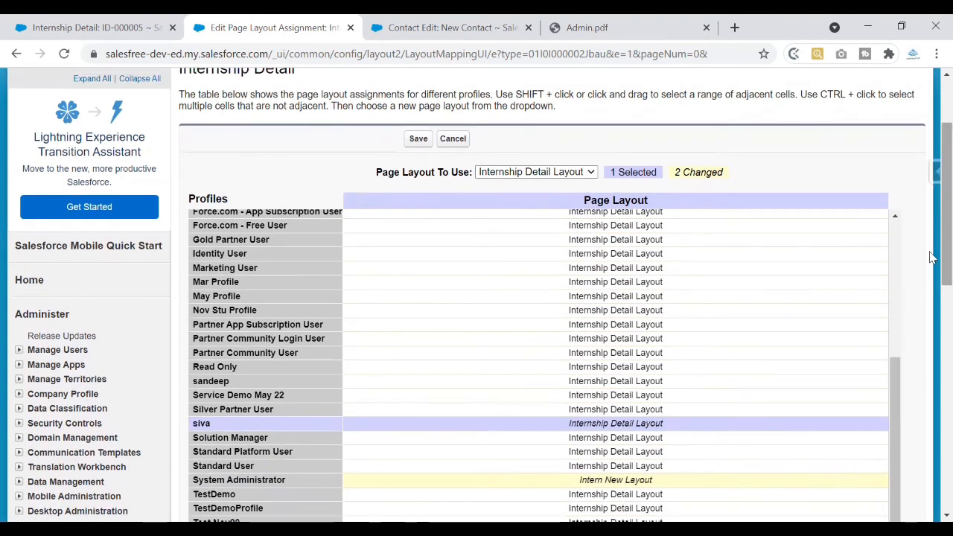
{"action": "scroll", "coordinate": [932, 238], "scroll_direction": "down", "scroll_amount": 1}
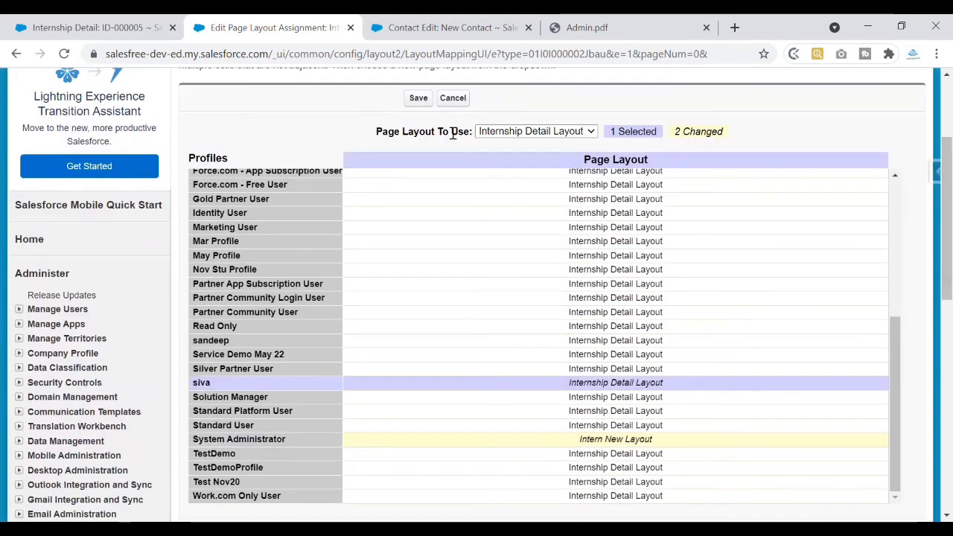
{"action": "left_click", "coordinate": [418, 105]}
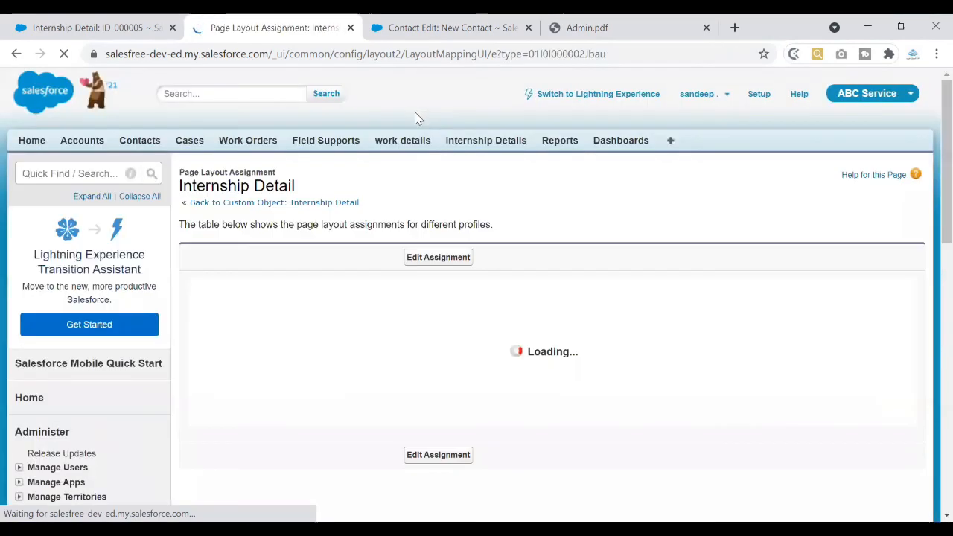
{"action": "scroll", "coordinate": [855, 179], "scroll_direction": "down", "scroll_amount": 3}
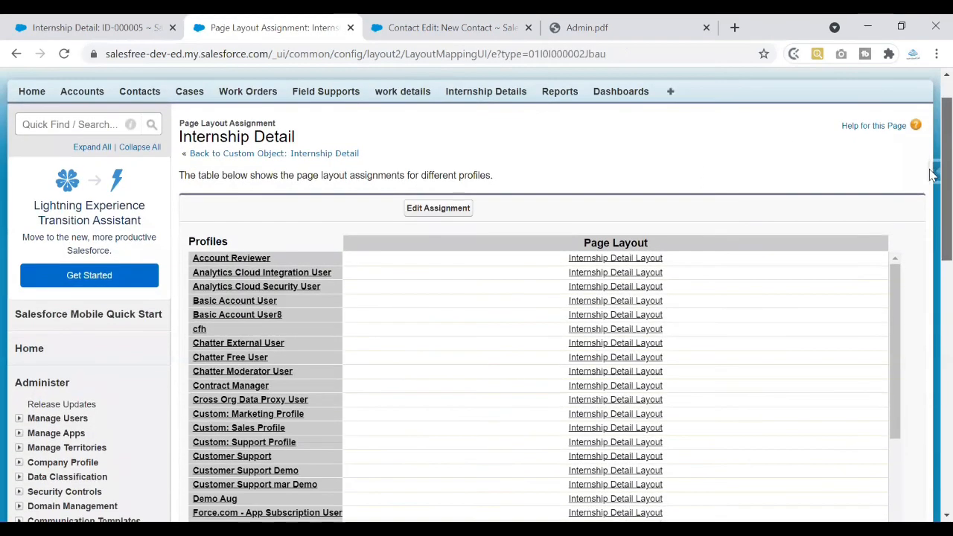
{"action": "left_click_drag", "start_coordinate": [897, 154], "coordinate": [915, 319]}
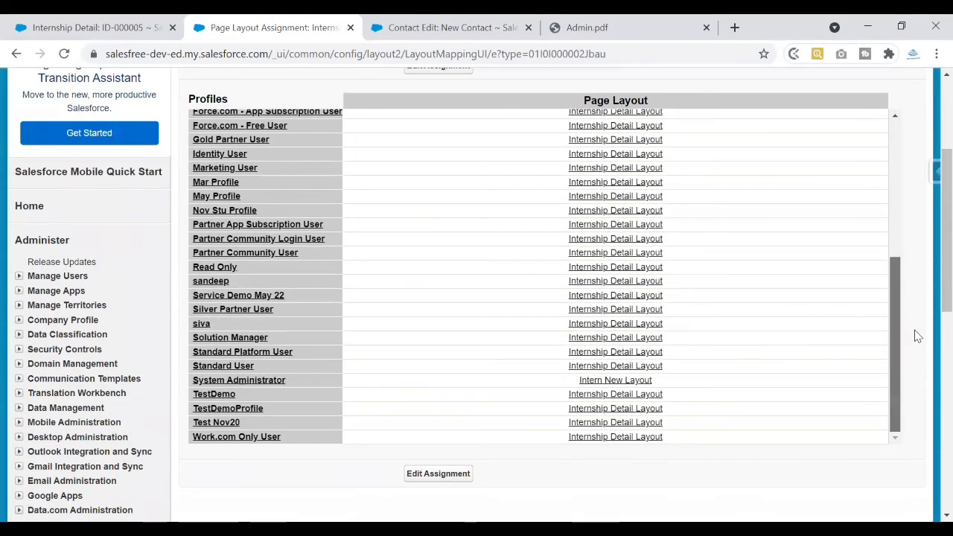
{"action": "left_click_drag", "start_coordinate": [573, 380], "coordinate": [668, 382]}
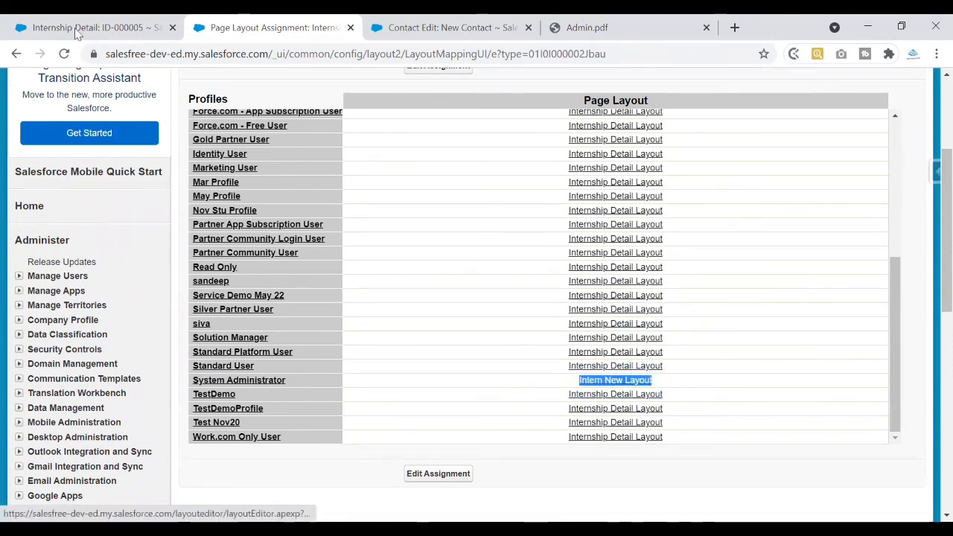
Reload the internship record, review its Interns Information and Program Details sections, and collapse the System Information section.
{"action": "left_click", "coordinate": [79, 31]}
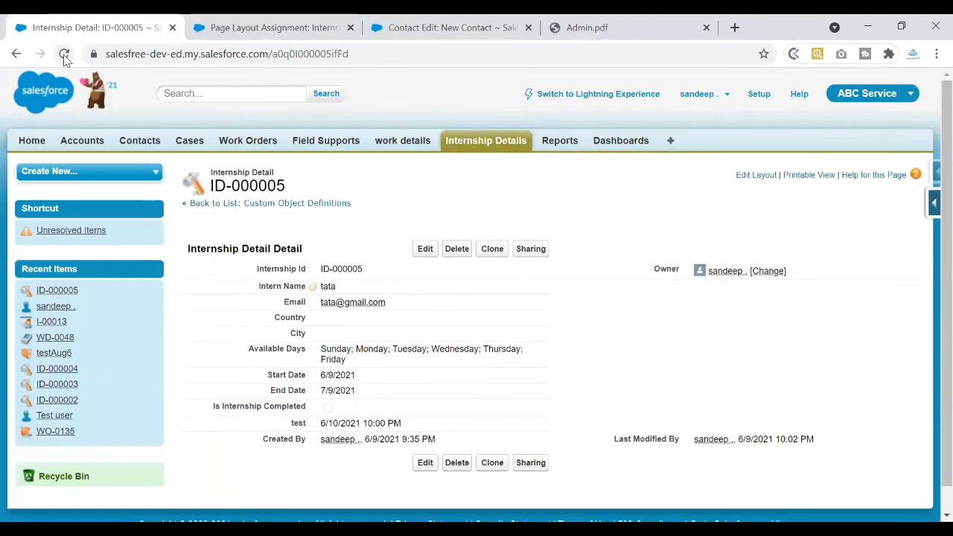
{"action": "left_click", "coordinate": [65, 55]}
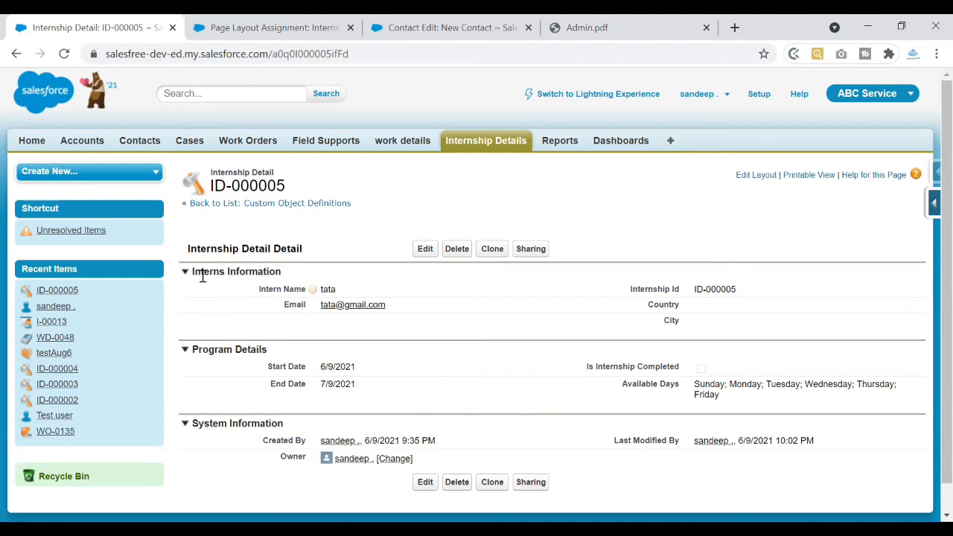
{"action": "triple_click", "coordinate": [296, 268]}
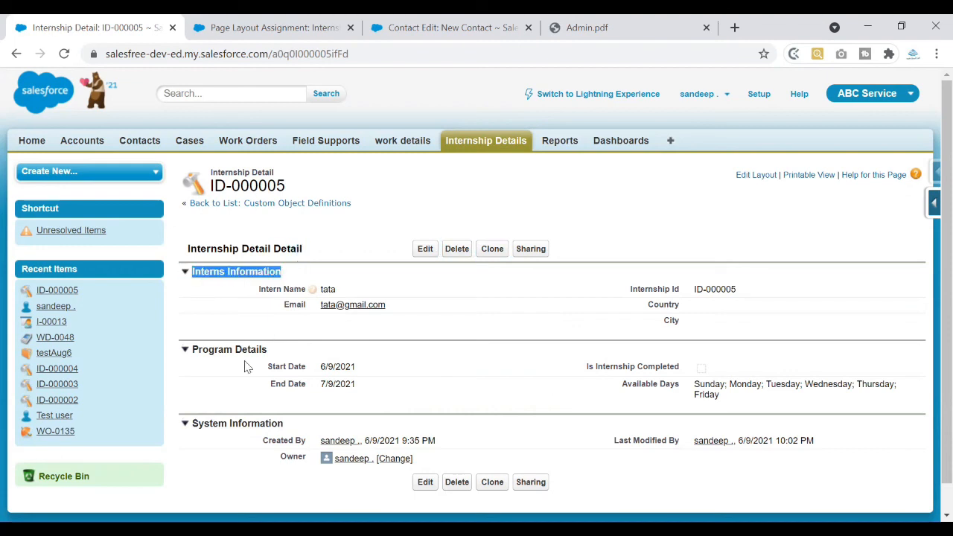
{"action": "left_click_drag", "start_coordinate": [194, 349], "coordinate": [281, 346]}
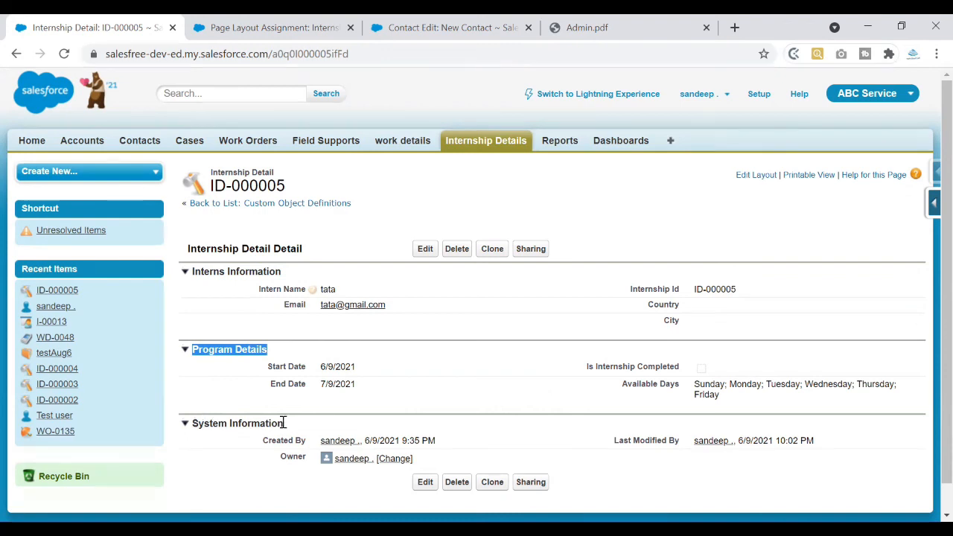
{"action": "left_click", "coordinate": [187, 425]}
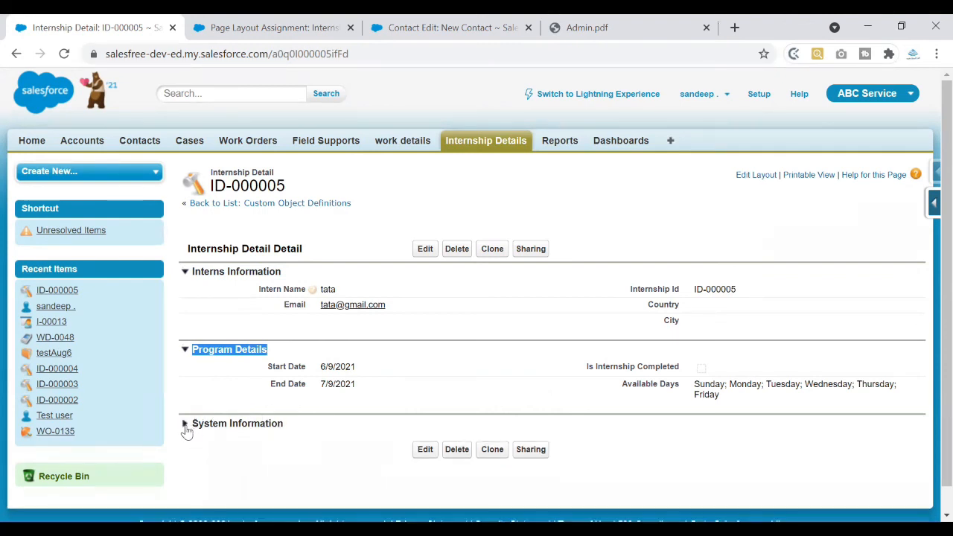
Expand and collapse the System Information section of the internship record repeatedly, leaving it expanded.
{"action": "left_click", "coordinate": [186, 426]}
{"action": "left_click", "coordinate": [186, 424]}
{"action": "left_click", "coordinate": [185, 425]}
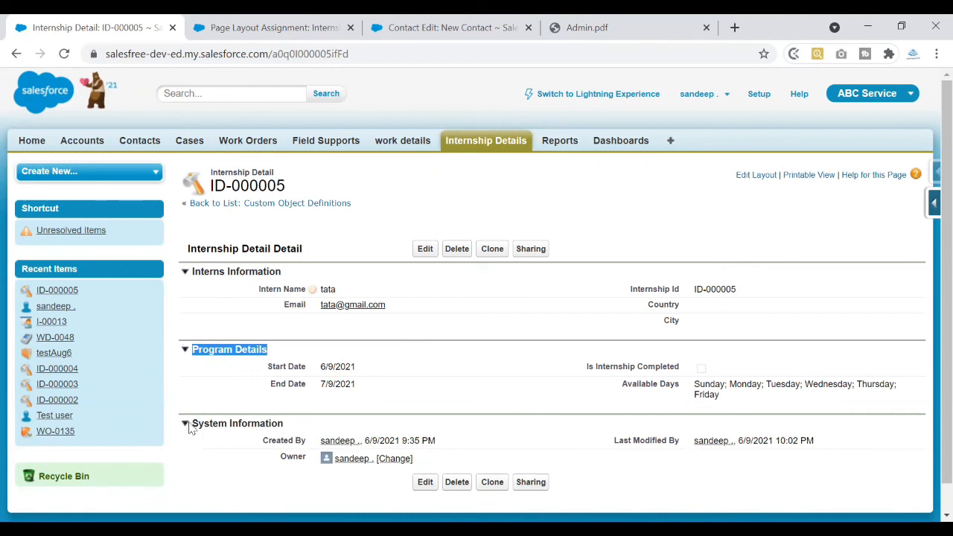
{"action": "left_click", "coordinate": [185, 424]}
{"action": "left_click", "coordinate": [185, 426]}
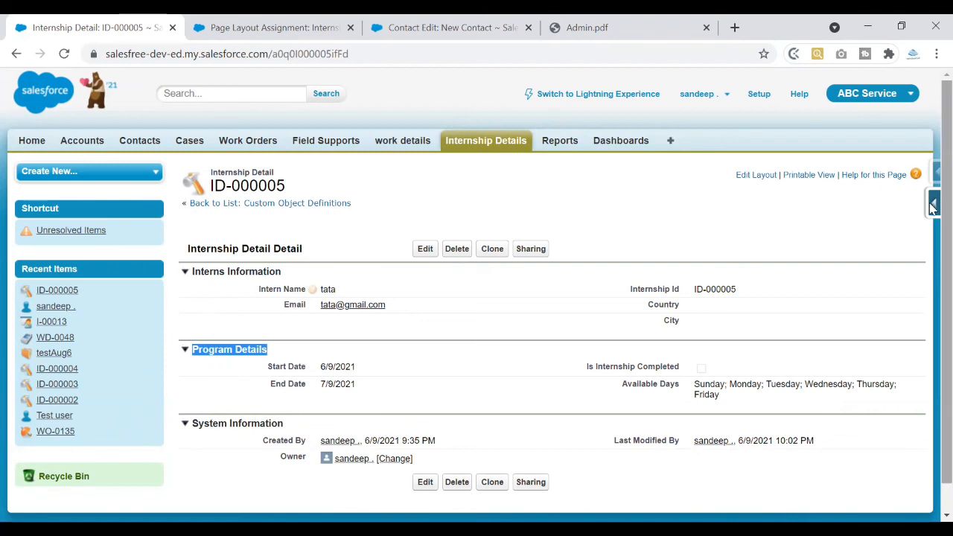
Collapse the Interns Information, Program Details and System Information sections of the internship record.
{"action": "scroll", "coordinate": [930, 238], "scroll_direction": "down", "scroll_amount": 2}
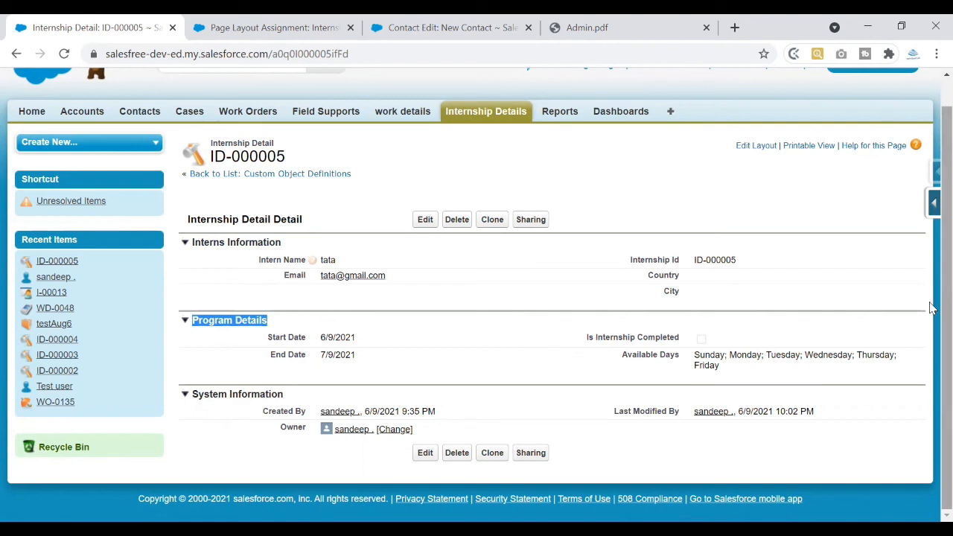
{"action": "left_click", "coordinate": [185, 241]}
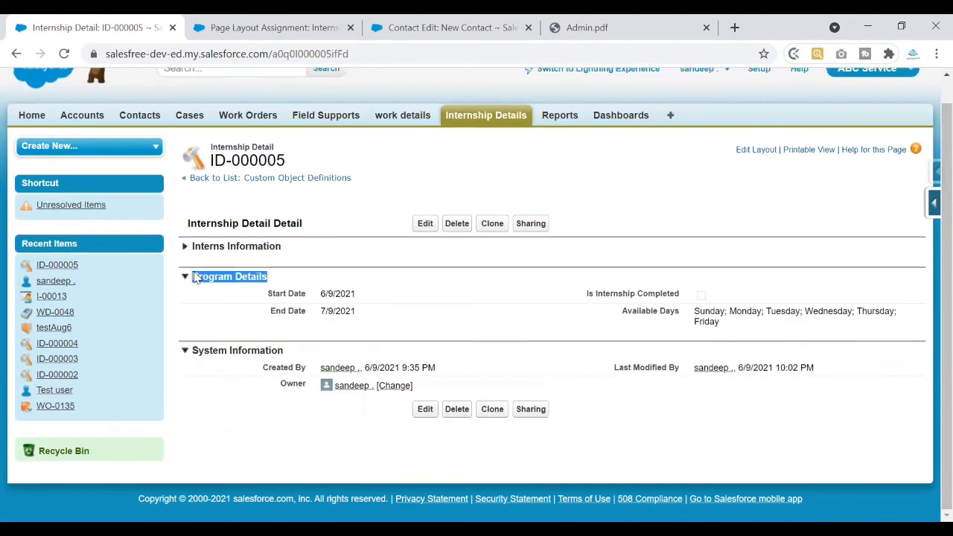
{"action": "left_click", "coordinate": [184, 275]}
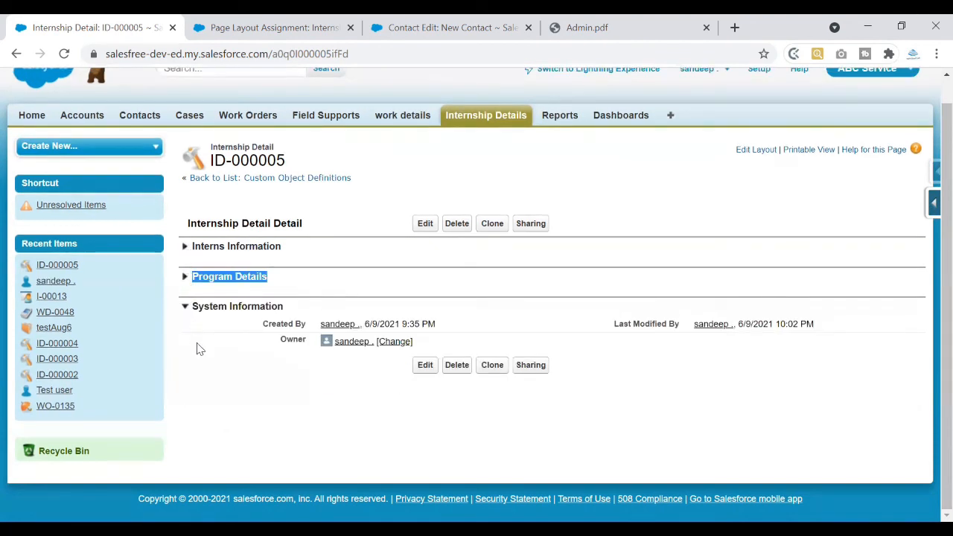
{"action": "left_click", "coordinate": [185, 305]}
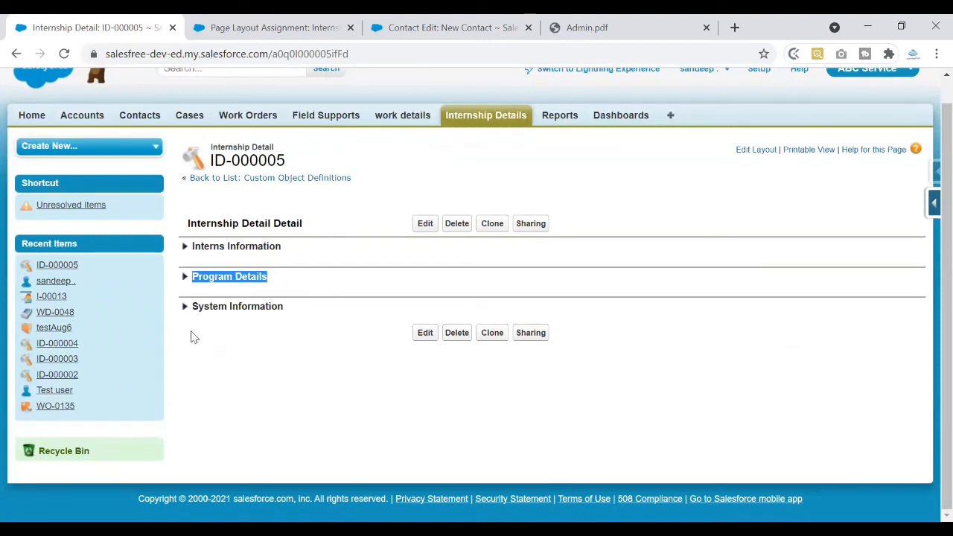
Expand the Program Details section, and open and close the Interns Information section above it.
{"action": "left_click", "coordinate": [185, 277]}
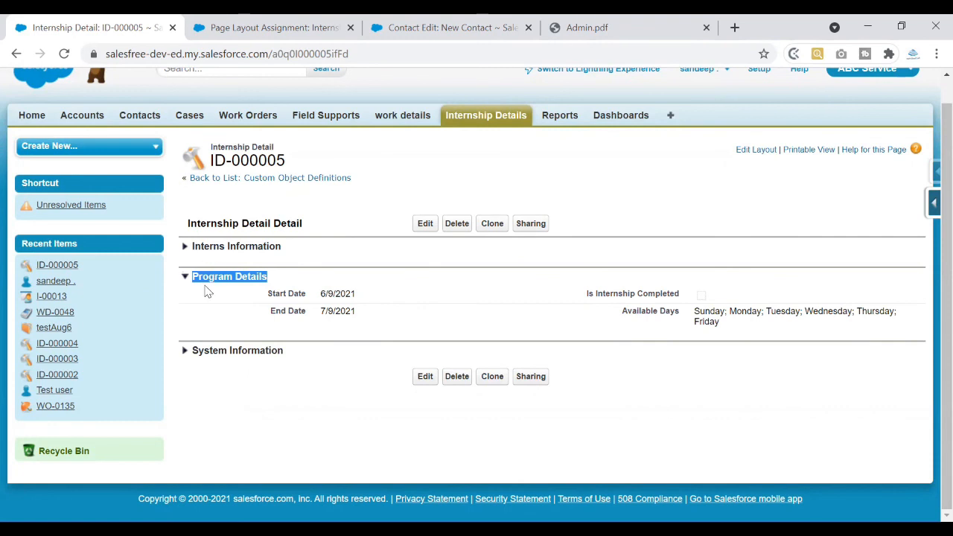
{"action": "left_click", "coordinate": [185, 247]}
{"action": "left_click", "coordinate": [185, 247]}
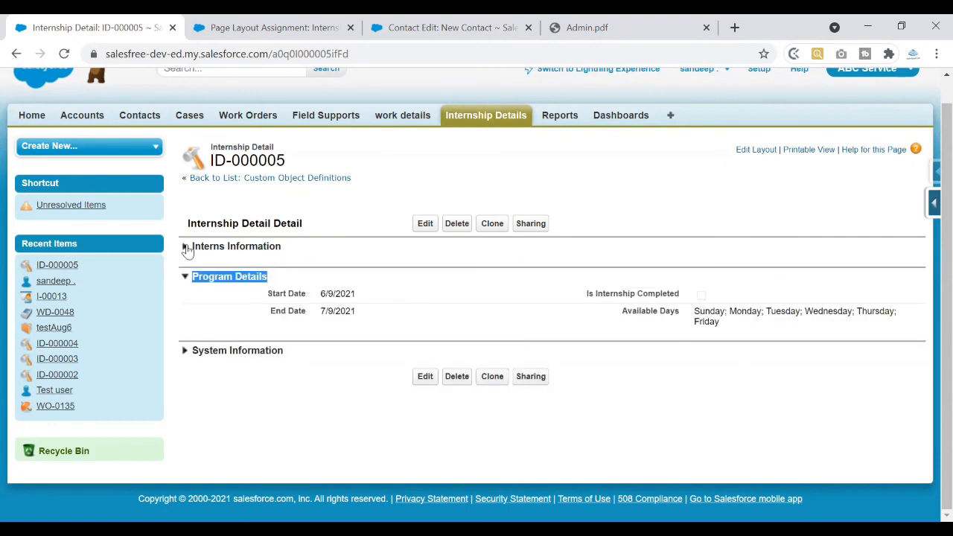